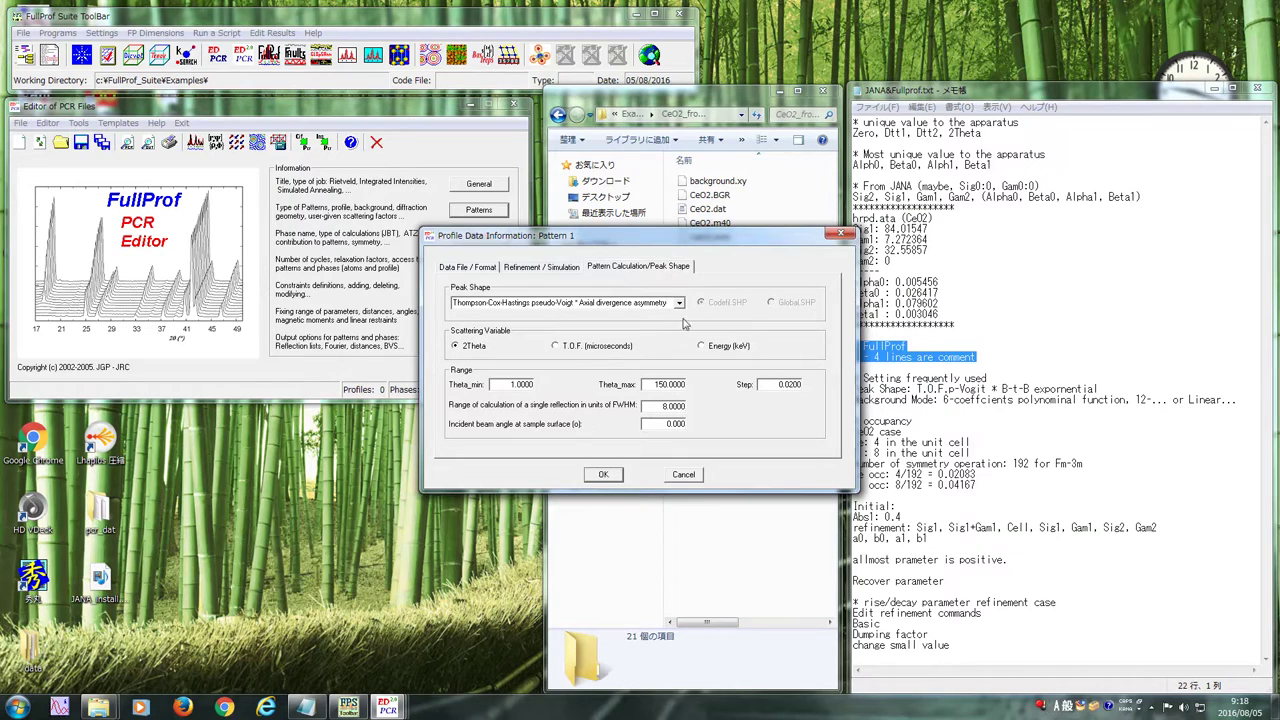
# Set the pattern's peak shape to T.O.F. p-Voigt * B-t-B exponential and its scattering variable to T.O.F. (microseconds)
pyautogui.click(677, 304)
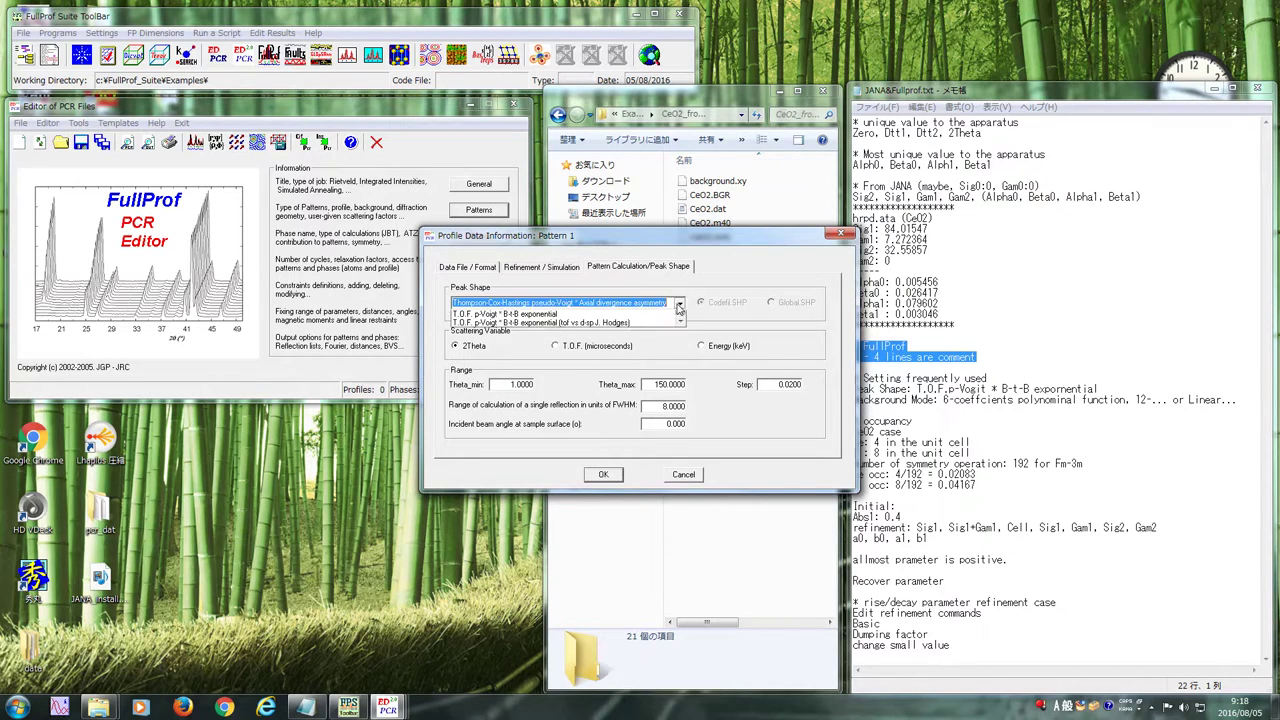
pyautogui.click(640, 334)
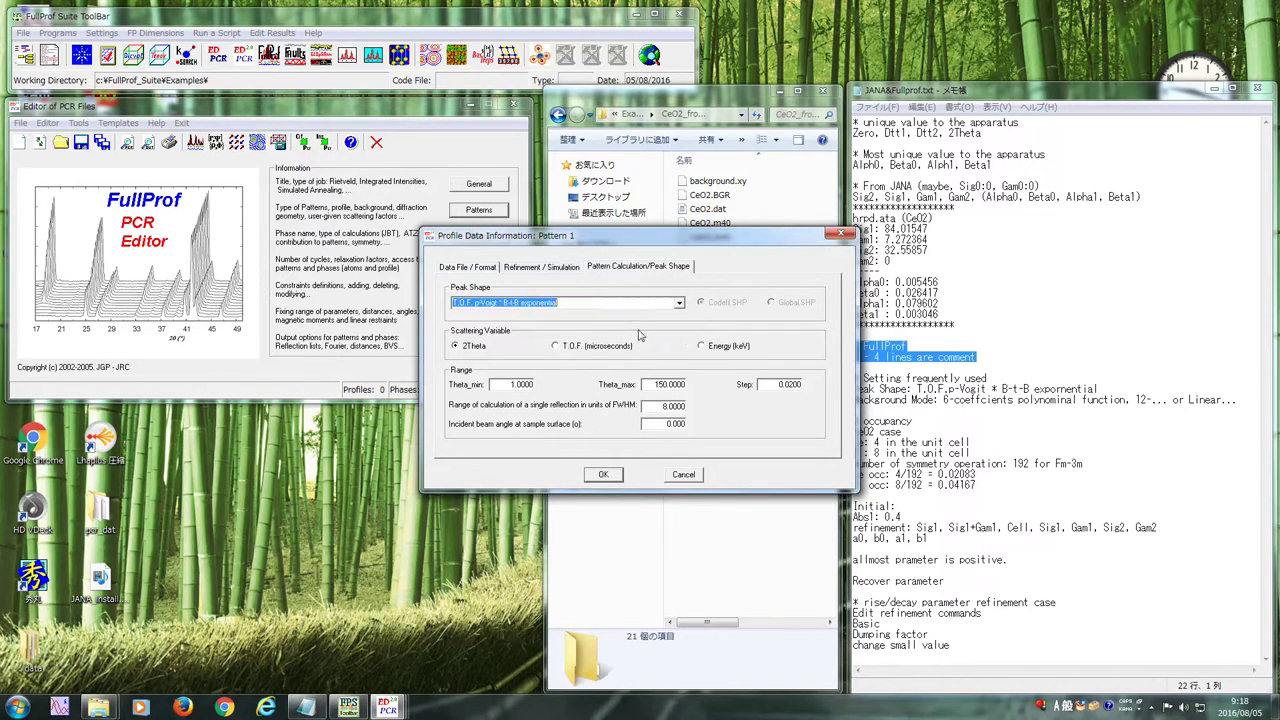
pyautogui.click(573, 346)
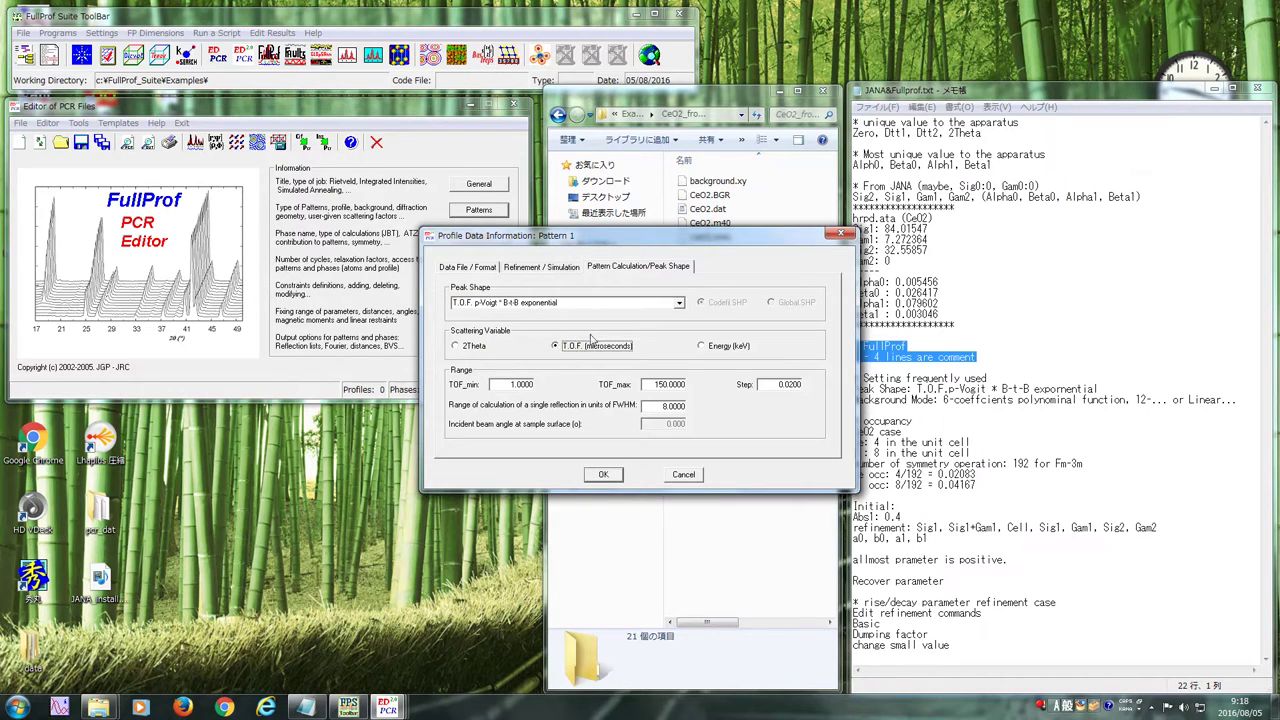
pyautogui.click(601, 477)
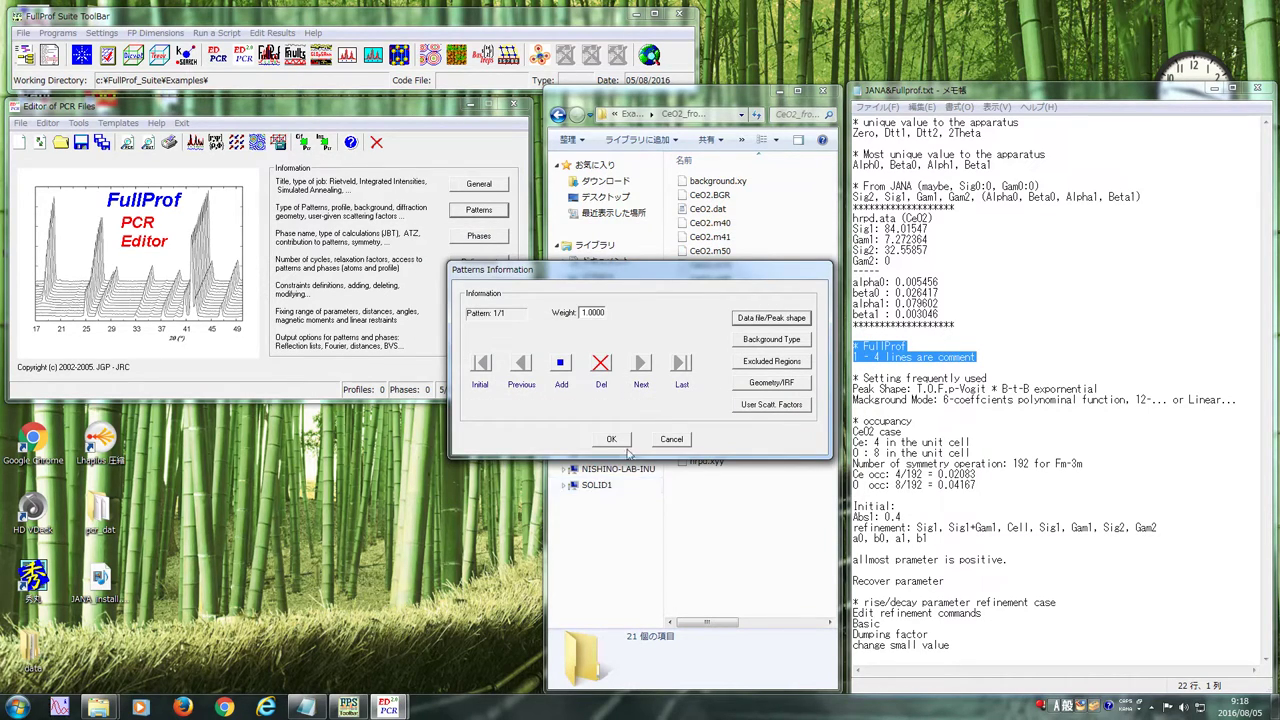
# Reopen the profile data settings of Pattern 1 and choose CeO2.dat from the CeO2_from_JANA folder as the data file
pyautogui.click(767, 319)
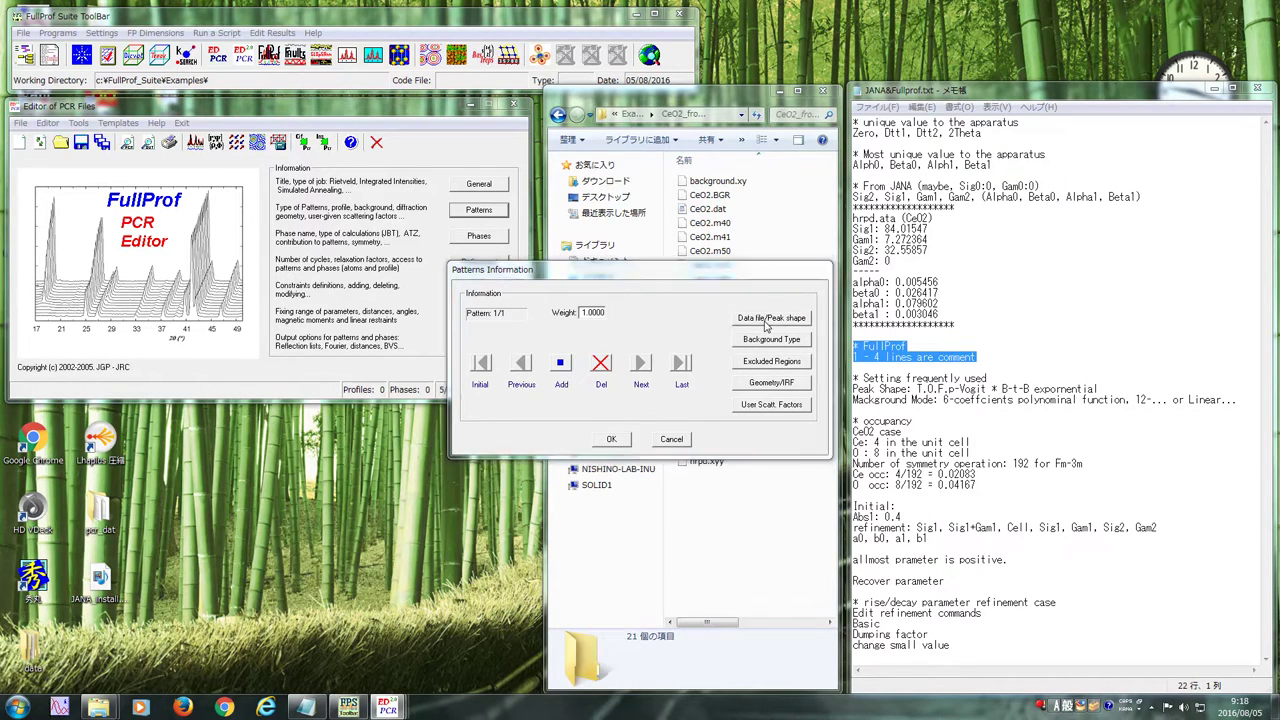
pyautogui.click(639, 267)
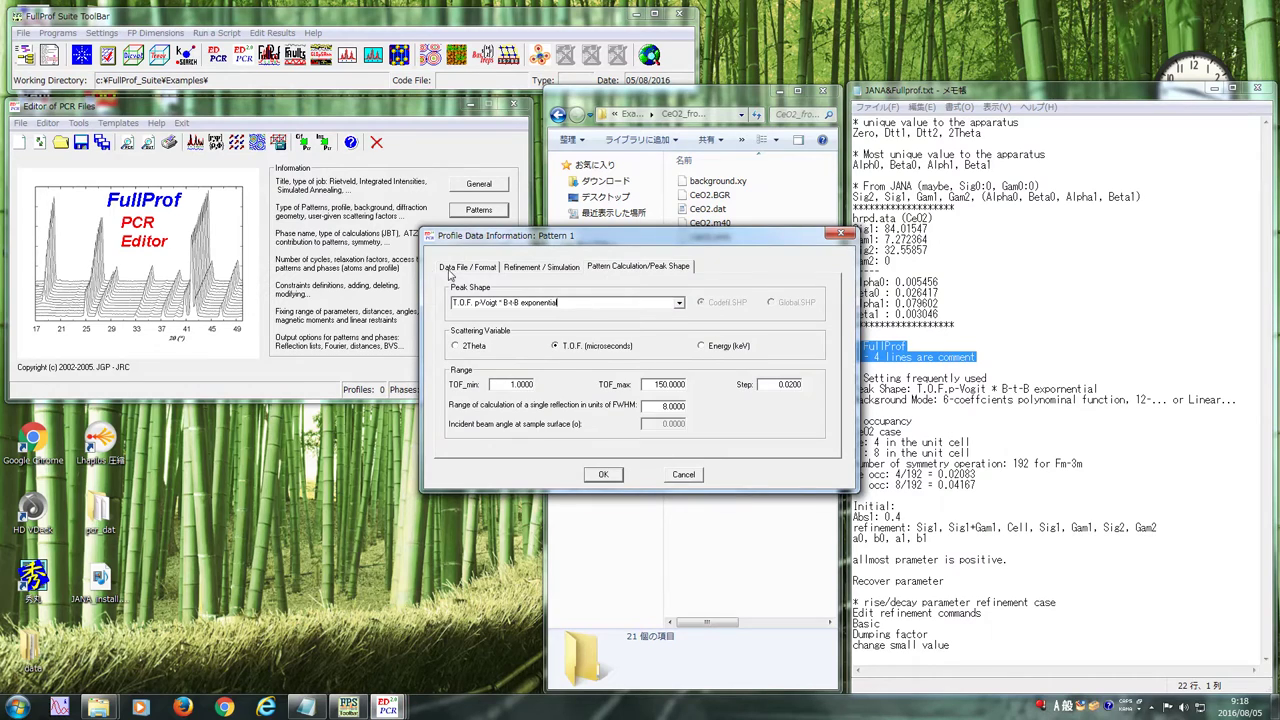
pyautogui.click(452, 268)
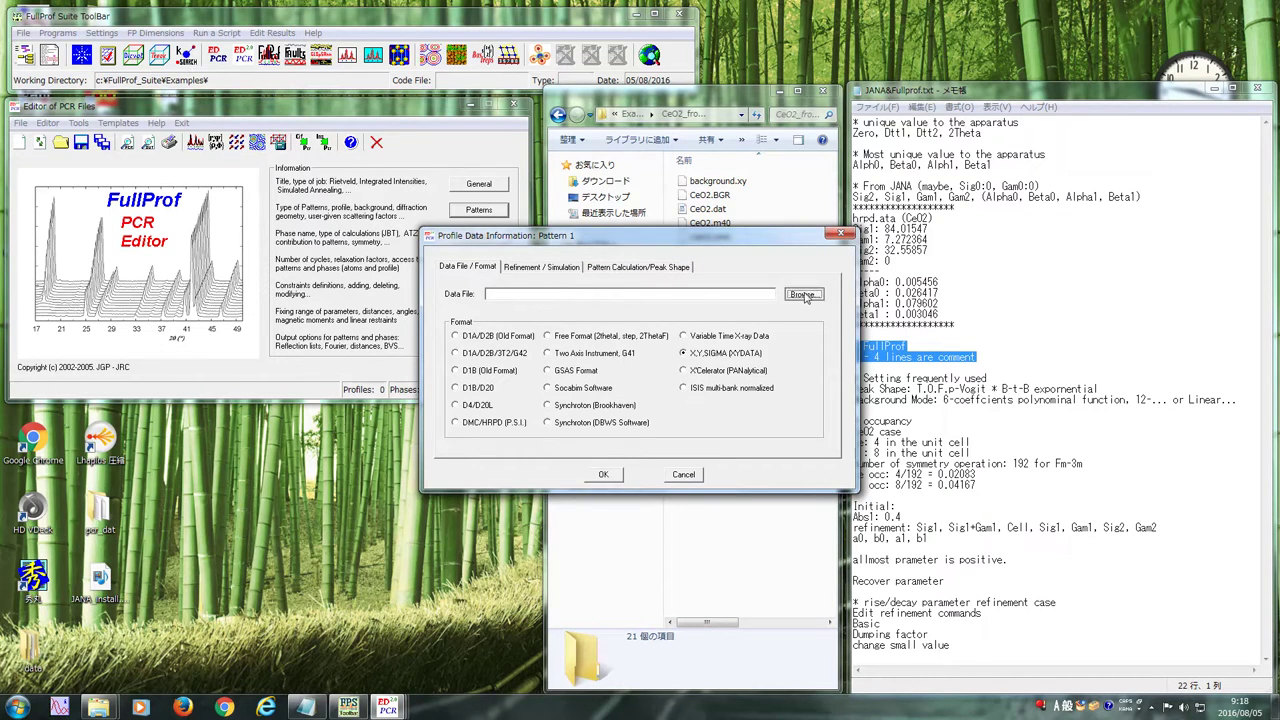
pyautogui.click(805, 297)
pyautogui.doubleClick(665, 348)
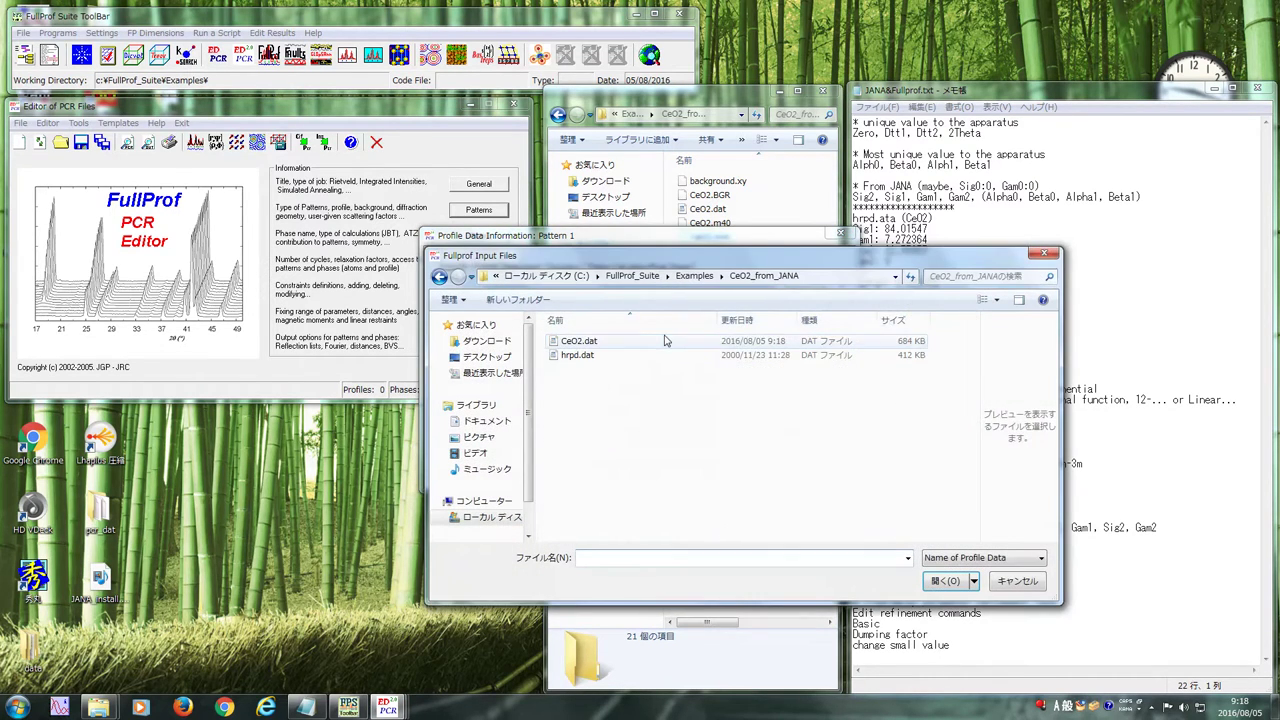
pyautogui.click(610, 345)
pyautogui.click(945, 580)
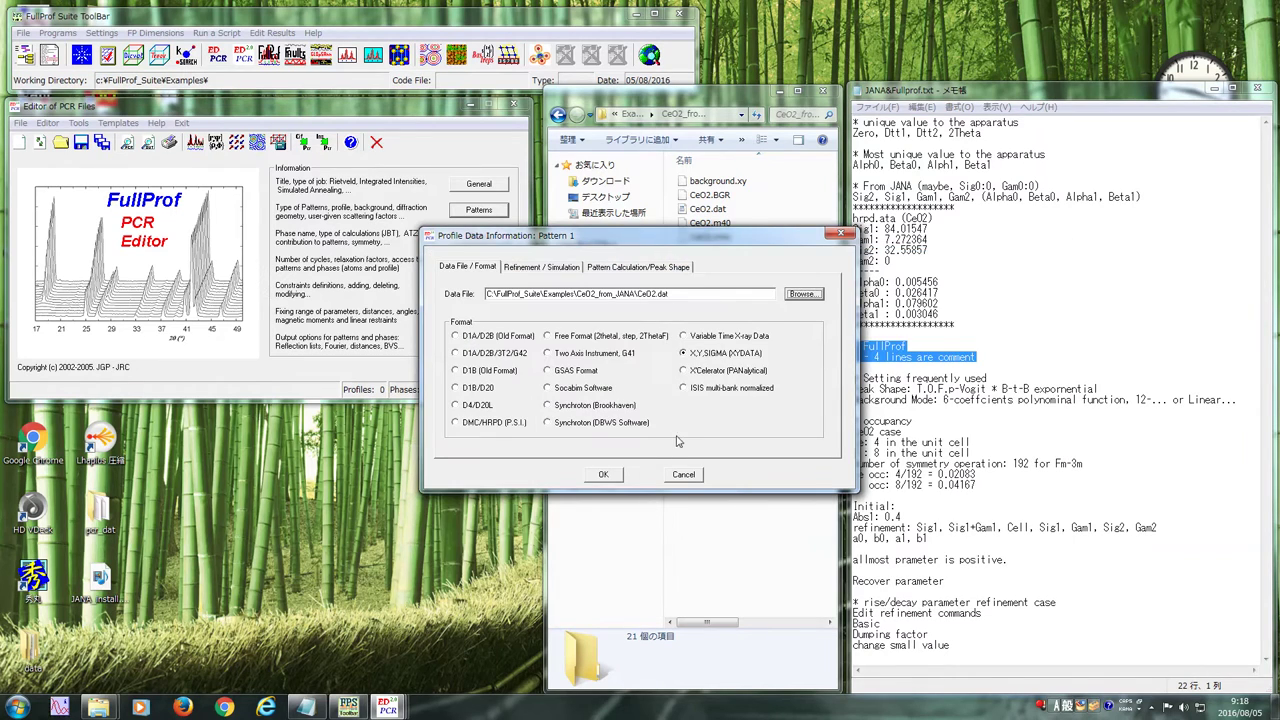
# Strip the folder path from the data file entry, leaving only CeO2.dat, and review the refinement and peak shape settings
pyautogui.click(553, 268)
pyautogui.click(491, 270)
pyautogui.click(640, 294)
pyautogui.moveTo(640, 294); pyautogui.dragTo(371, 294)
pyautogui.press('BackSpace')
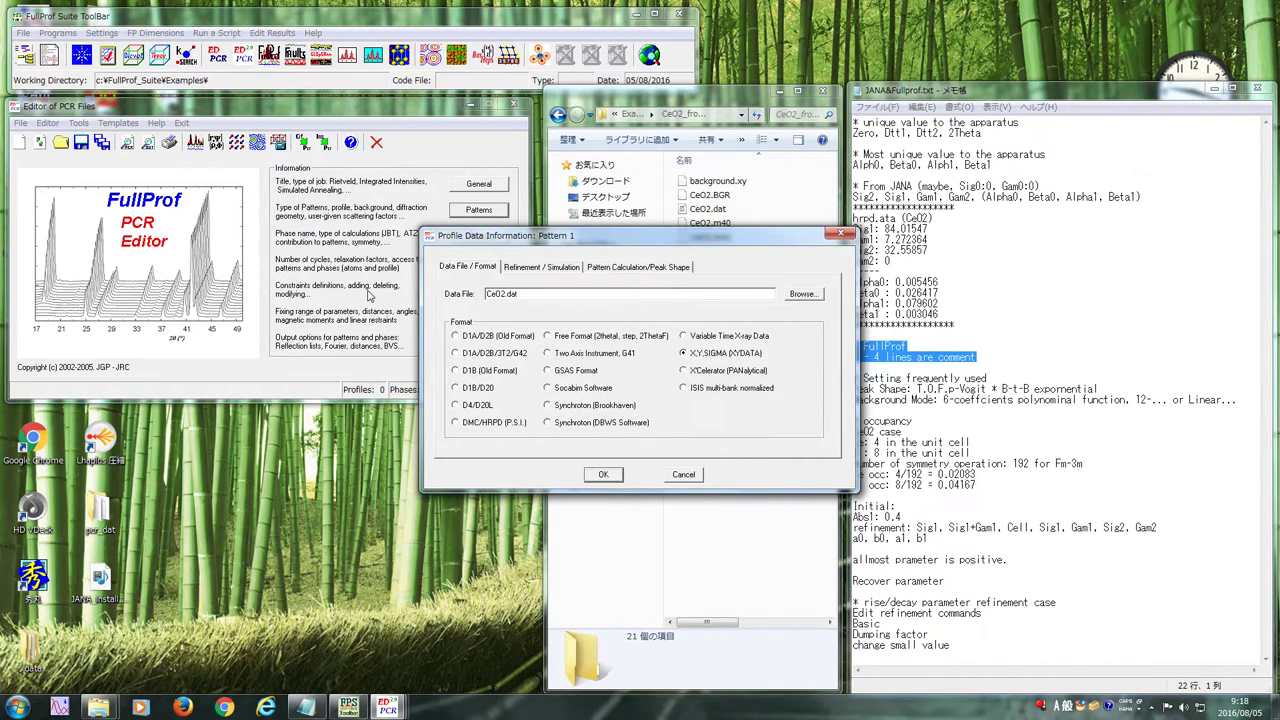
pyautogui.click(512, 268)
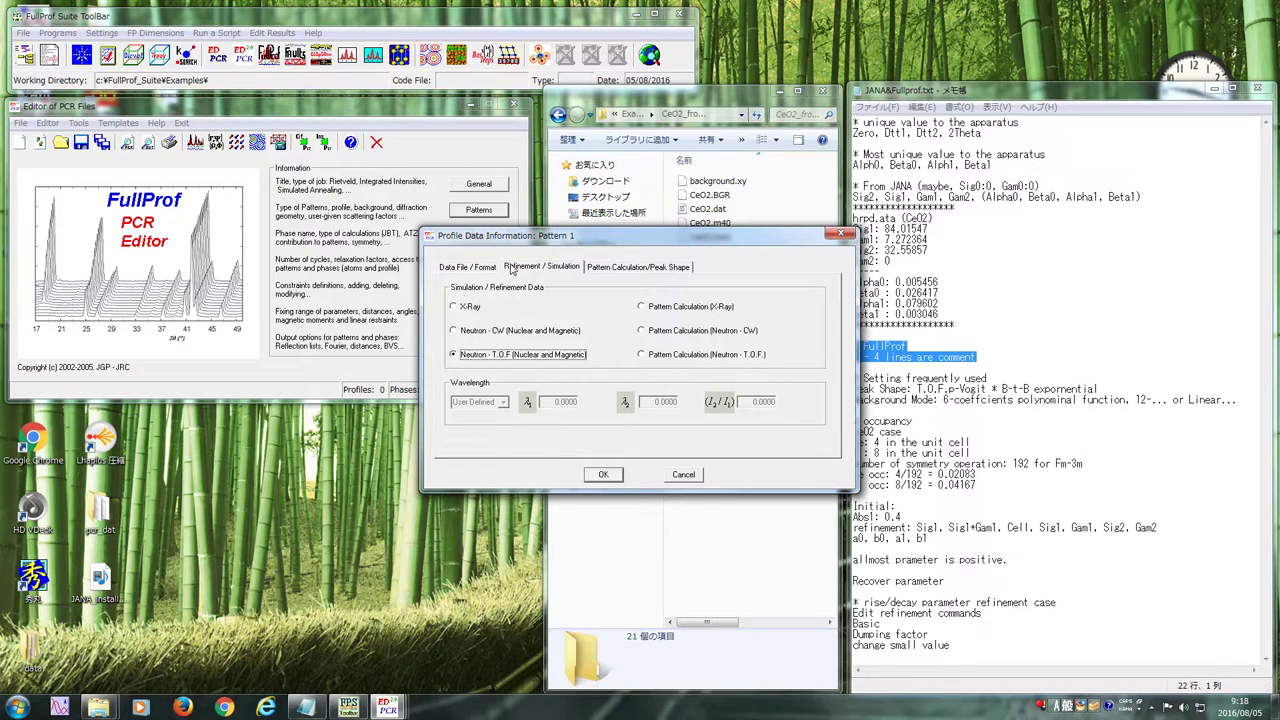
pyautogui.click(612, 267)
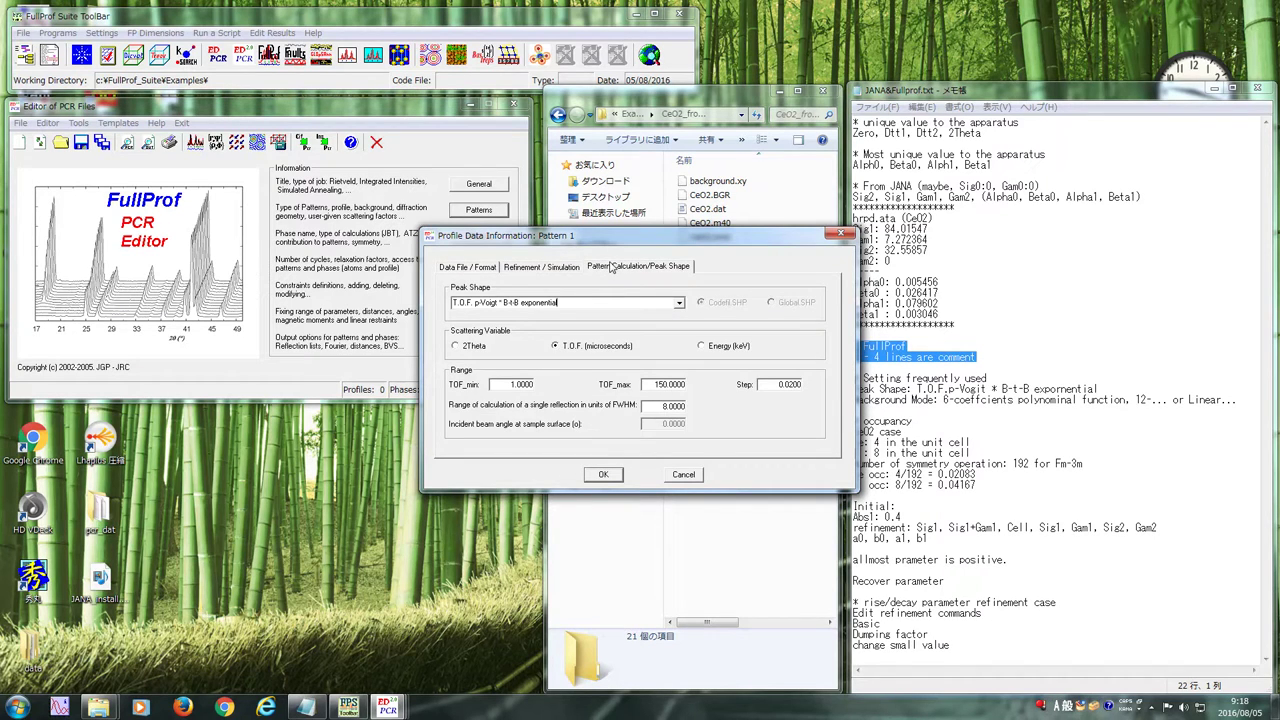
# Launch WinPLOTR and plot the pattern file CeO2.dat using the X,Y data + INSTRM=10 format
pyautogui.click(373, 55)
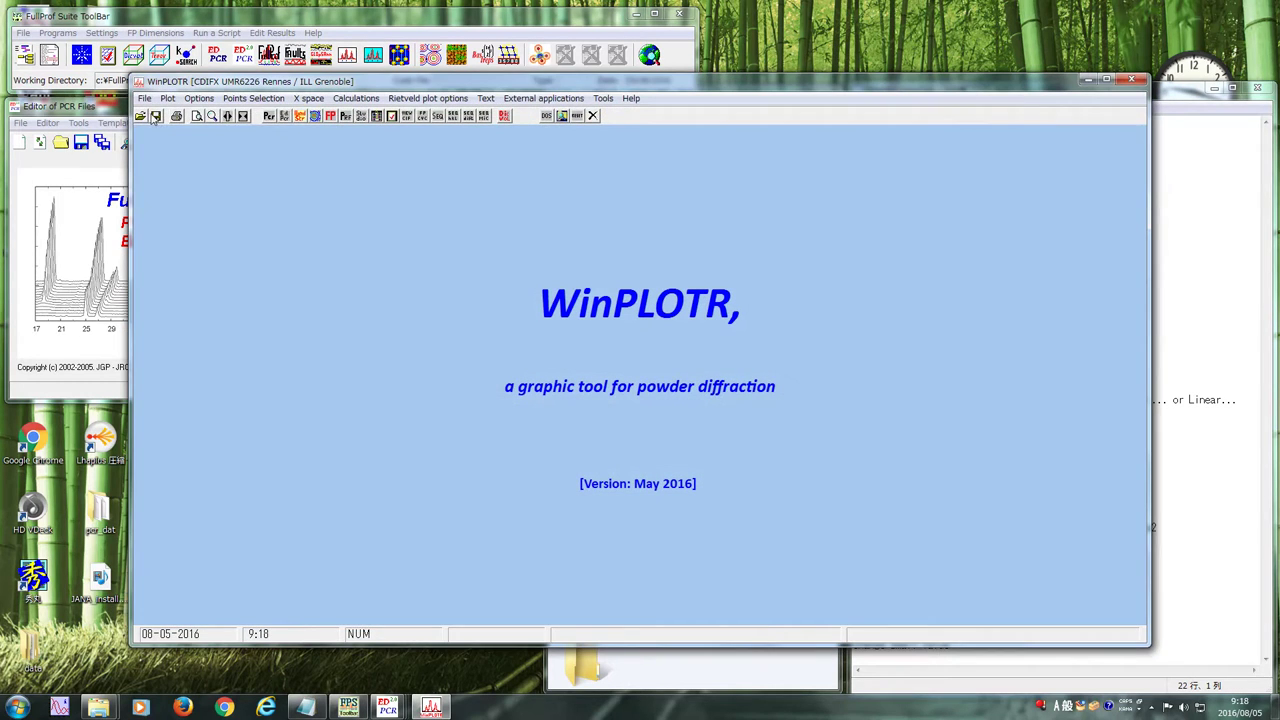
pyautogui.click(144, 98)
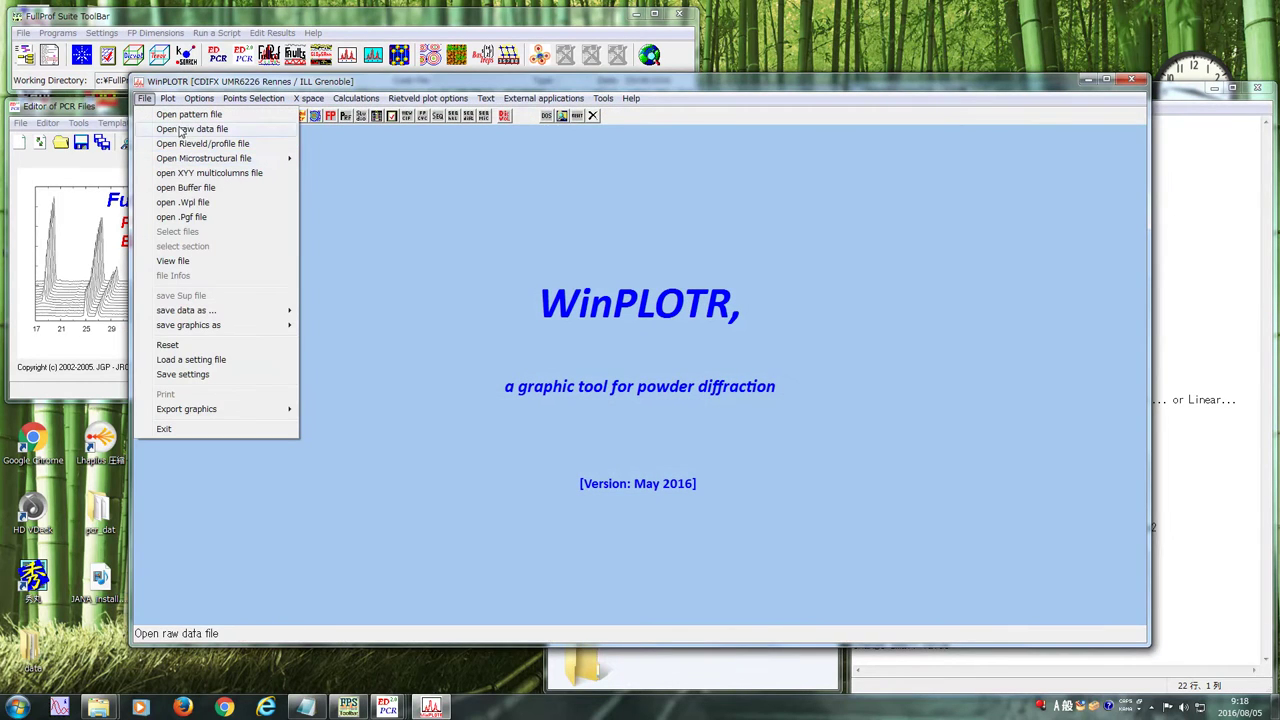
pyautogui.click(184, 117)
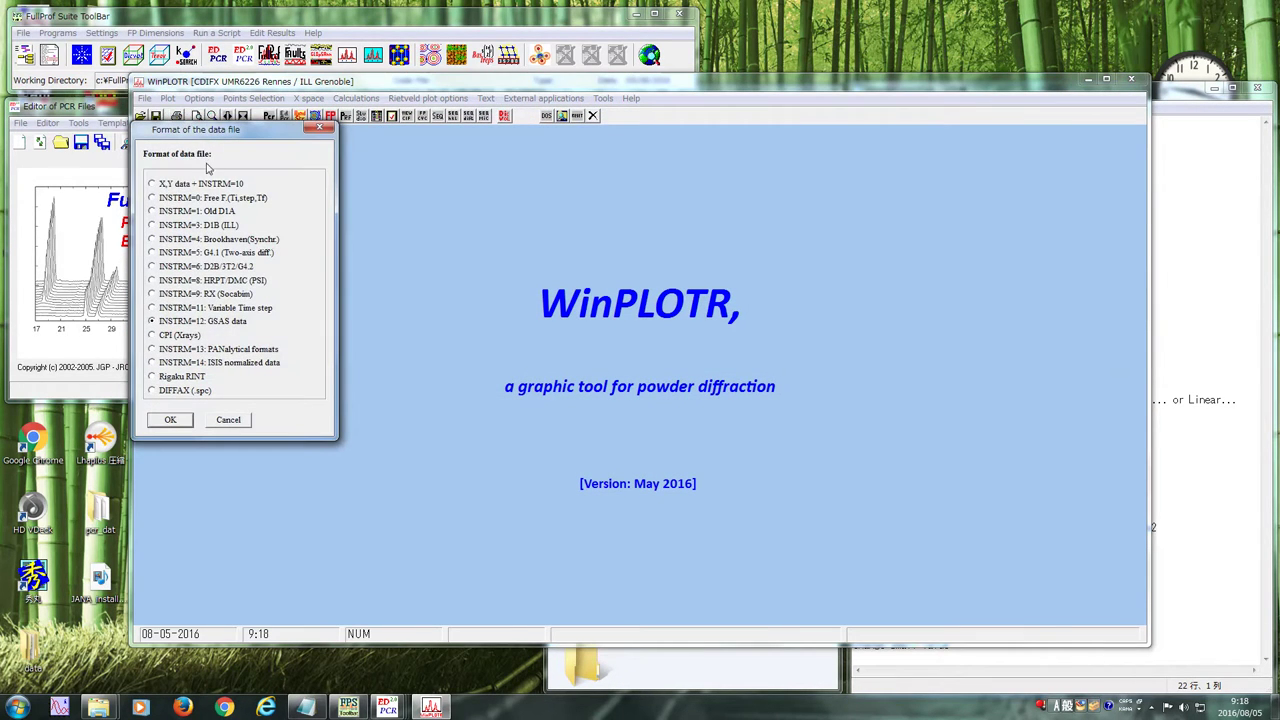
pyautogui.click(170, 419)
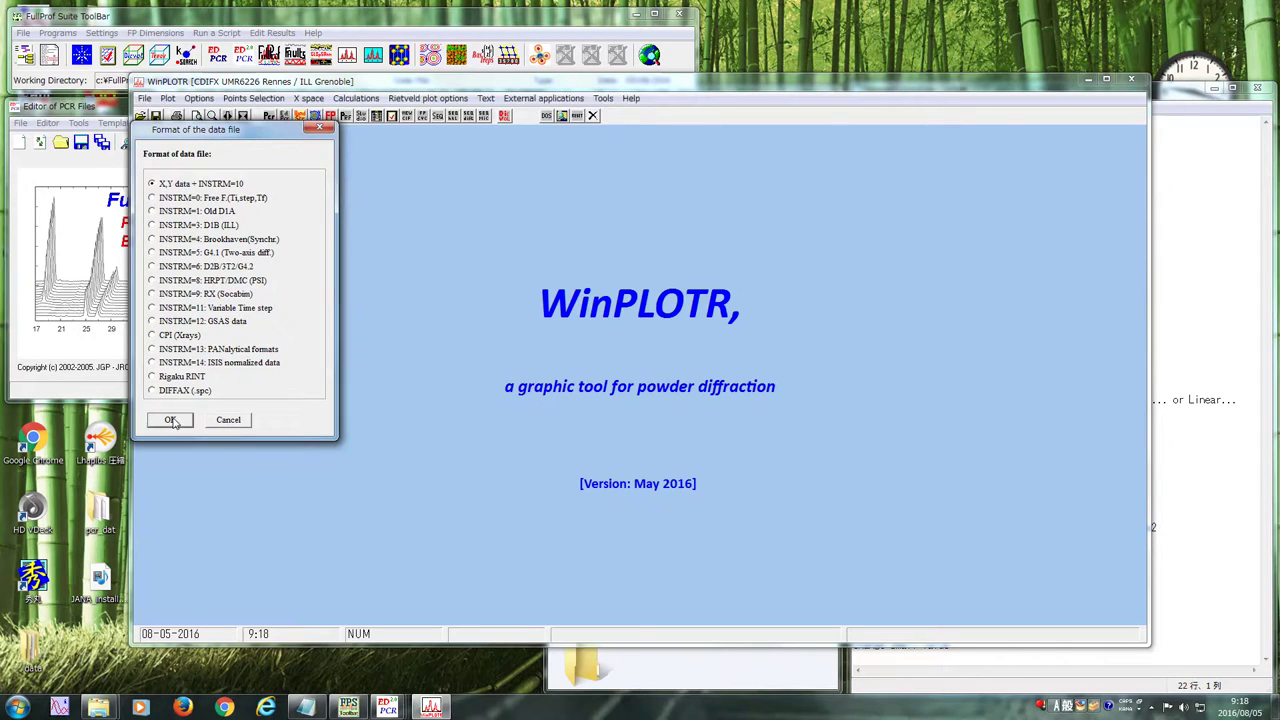
pyautogui.click(300, 230)
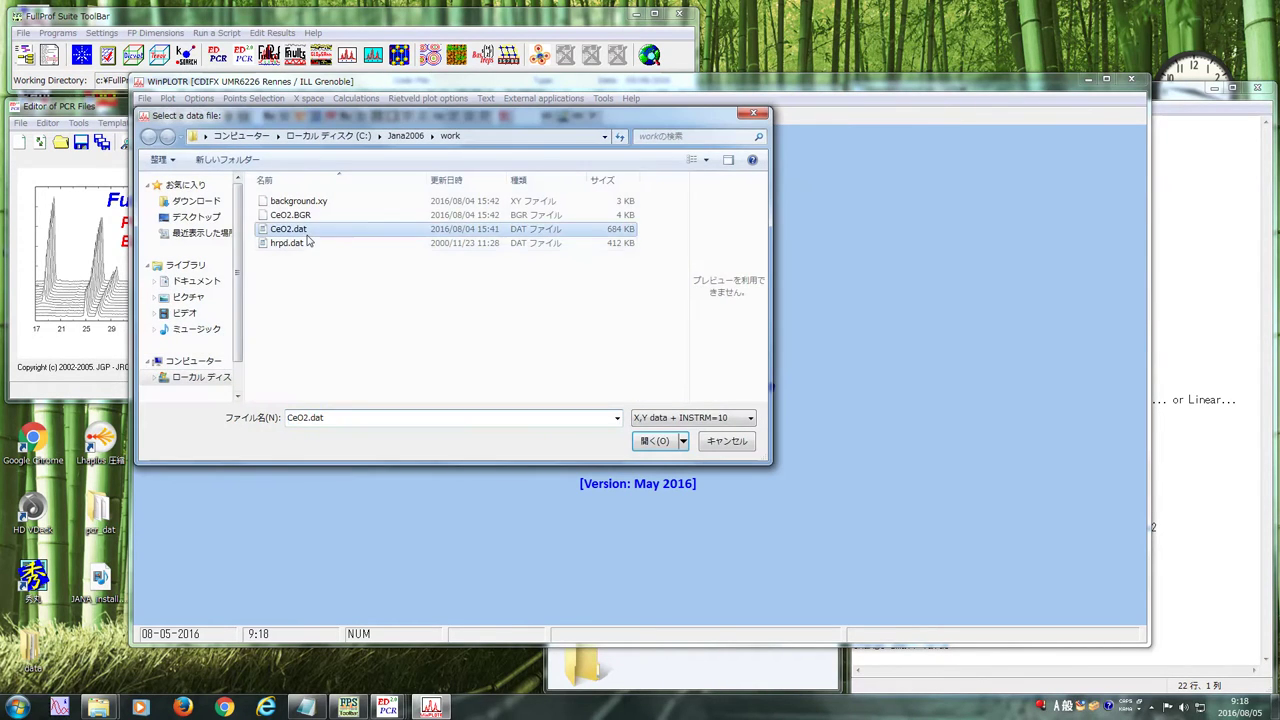
pyautogui.click(656, 442)
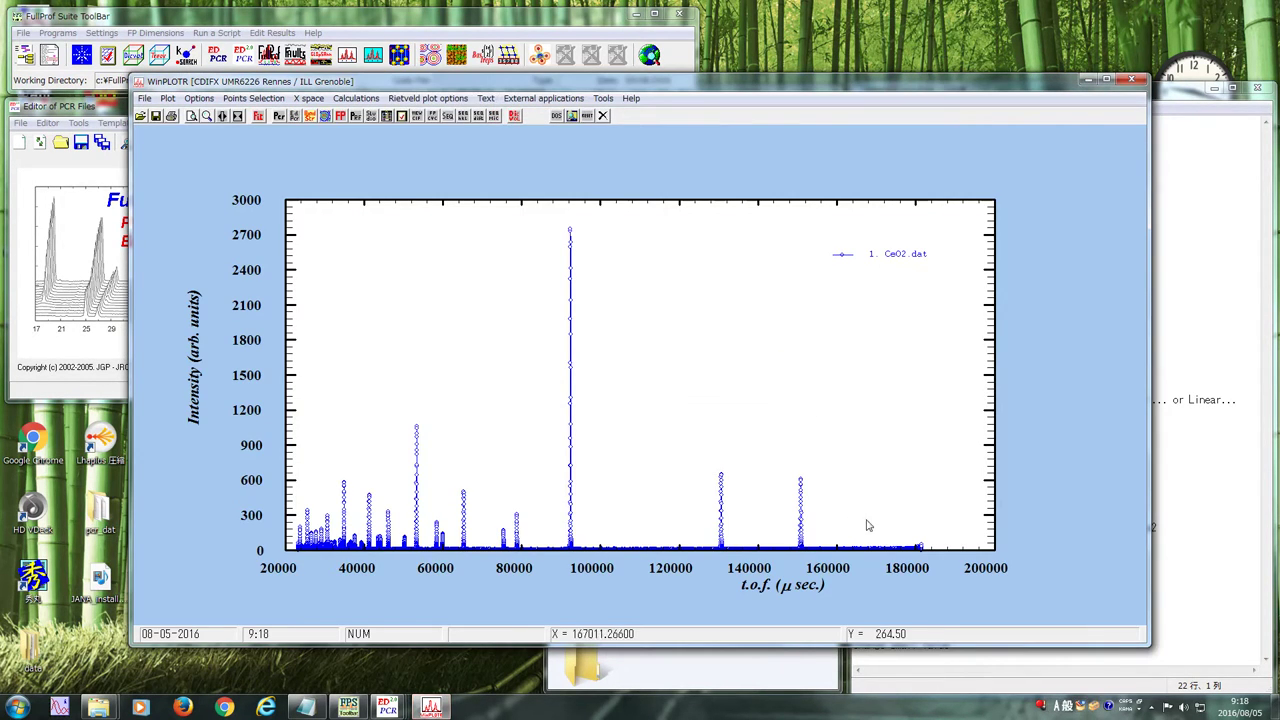
# Inspect where the data begin and end at the low and high t.o.f. limits, and close the plot
pyautogui.moveTo(354, 494); pyautogui.dragTo(258, 560)
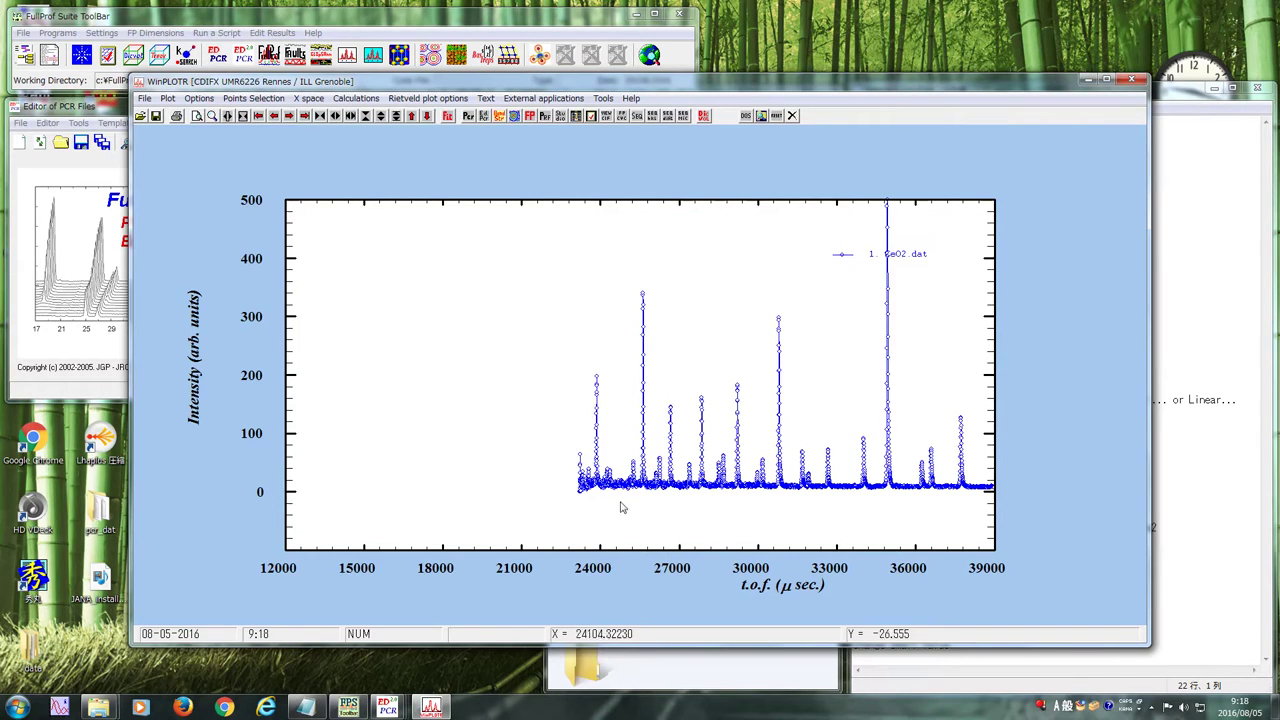
pyautogui.rightClick(592, 490)
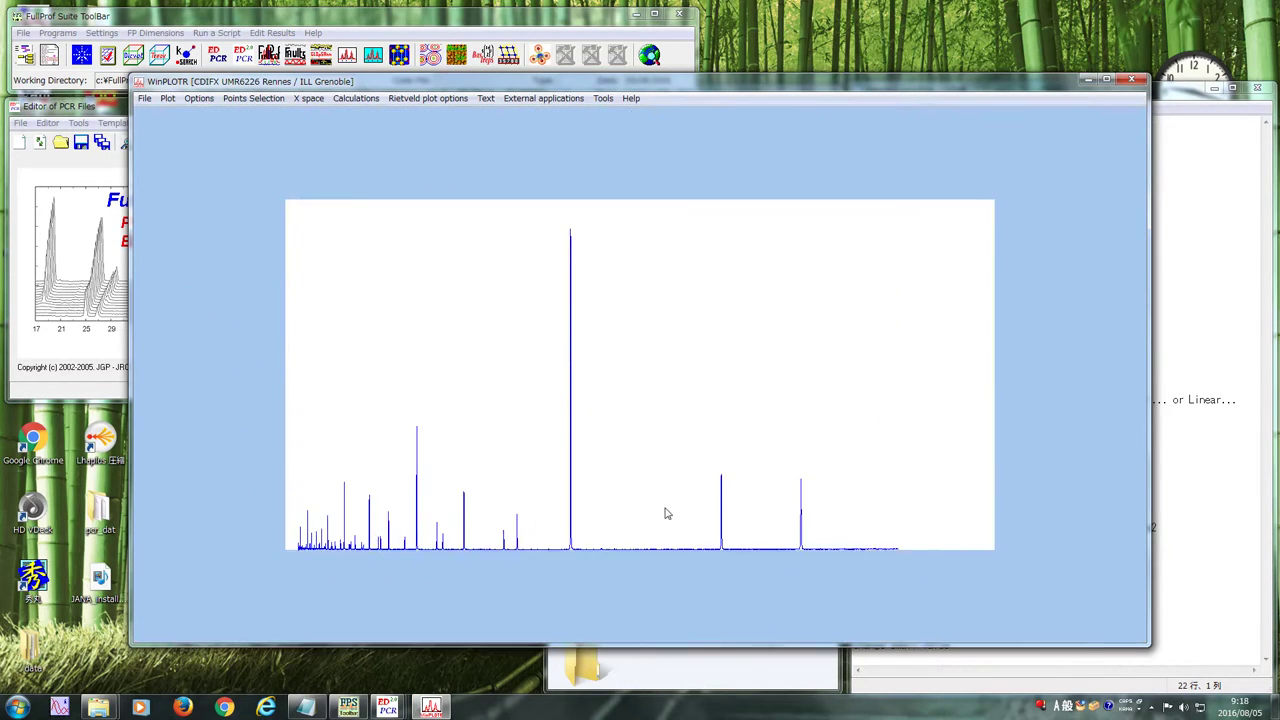
pyautogui.moveTo(840, 510); pyautogui.dragTo(940, 560)
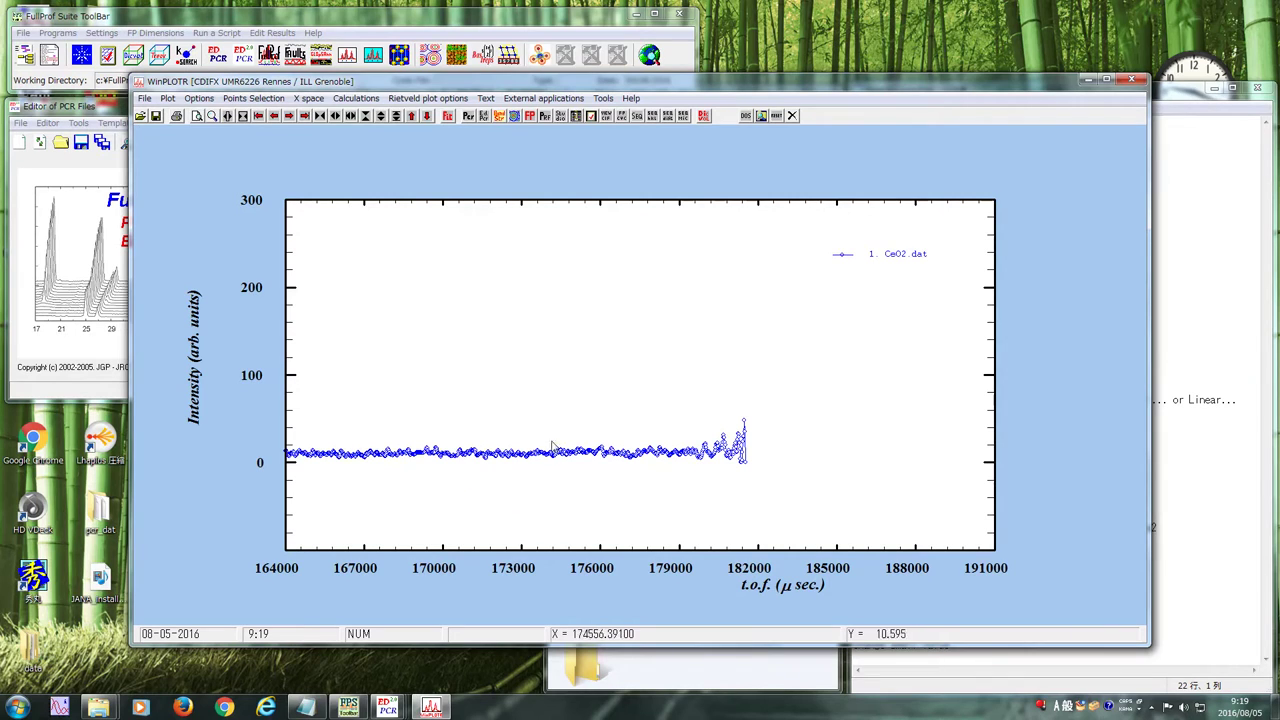
pyautogui.click(1131, 80)
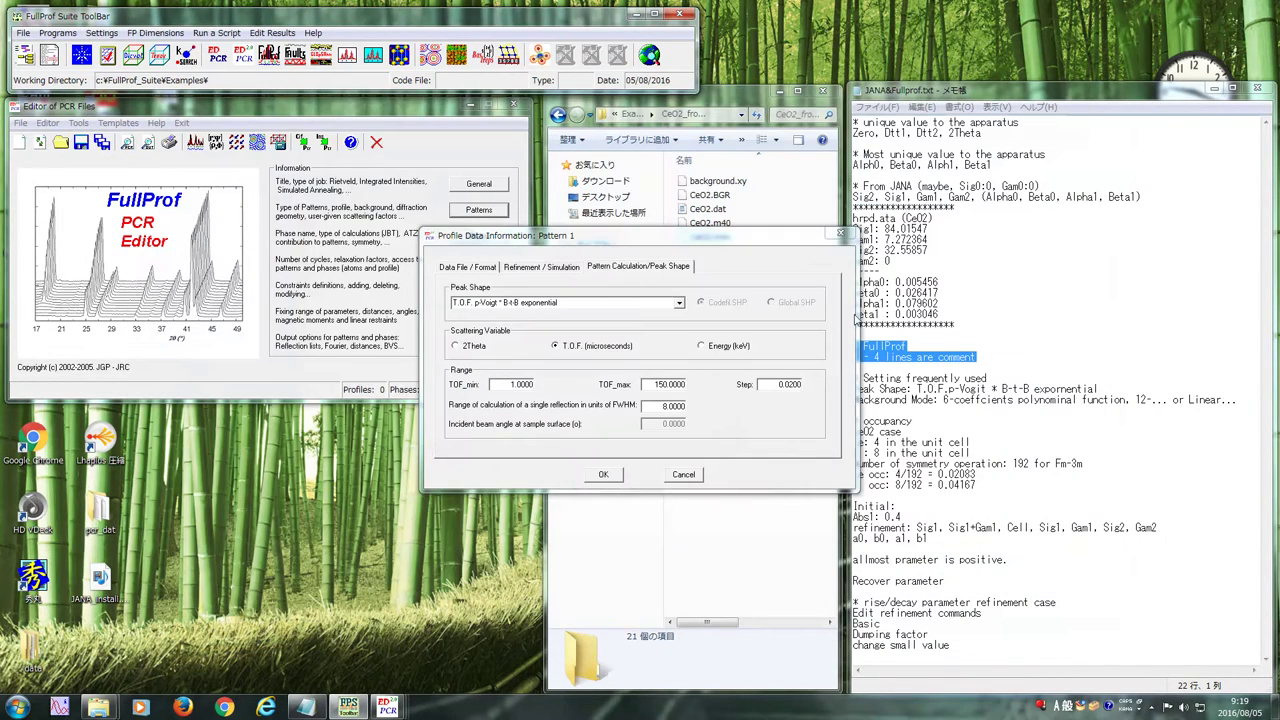
# Set the step of the T.O.F. calculation range to 2
pyautogui.doubleClick(764, 388)
pyautogui.write('2')
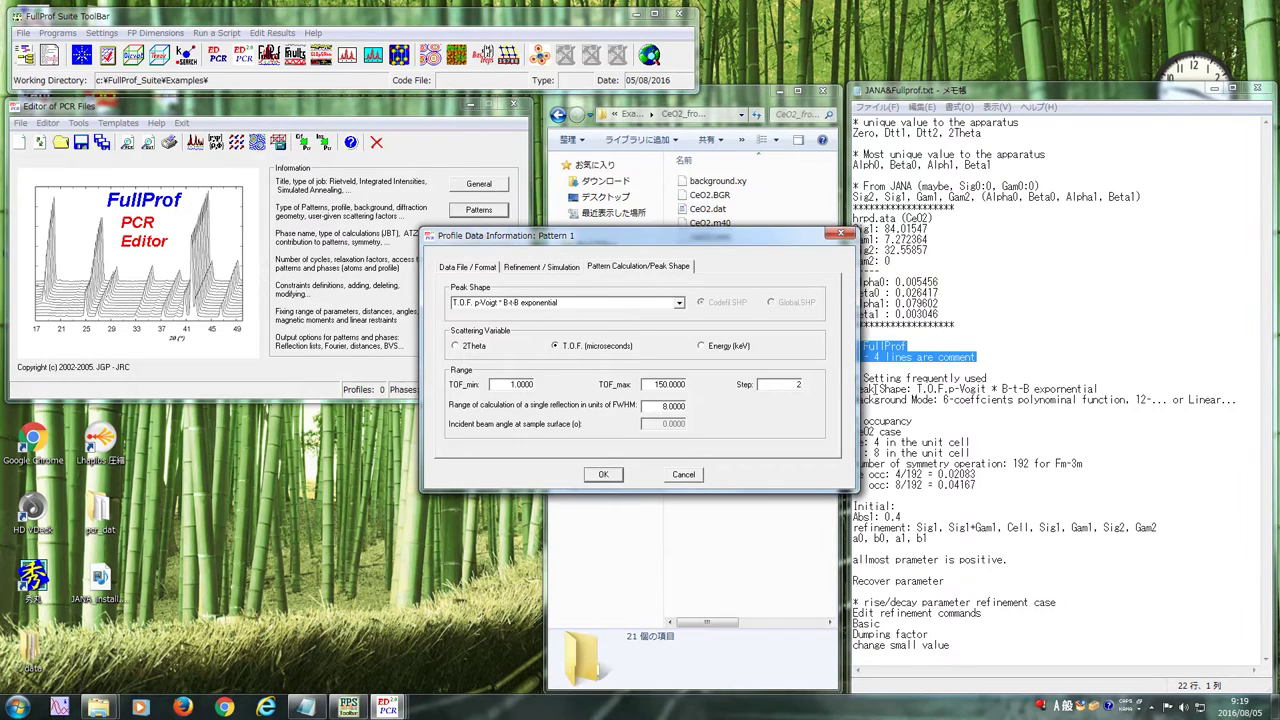
pyautogui.doubleClick(518, 385)
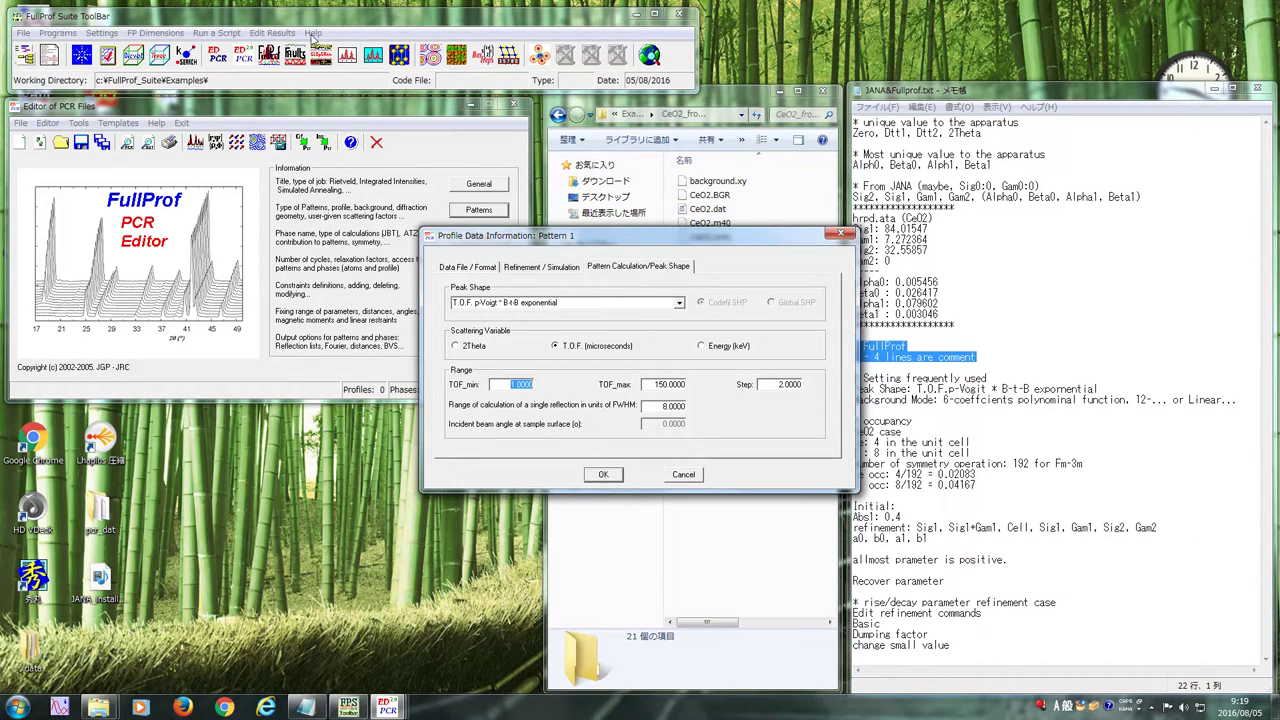
# Plot CeO2.dat again in WinPLOTR as X,Y data + INSTRM=10 and shrink its window so the profile range fields stay accessible
pyautogui.click(343, 60)
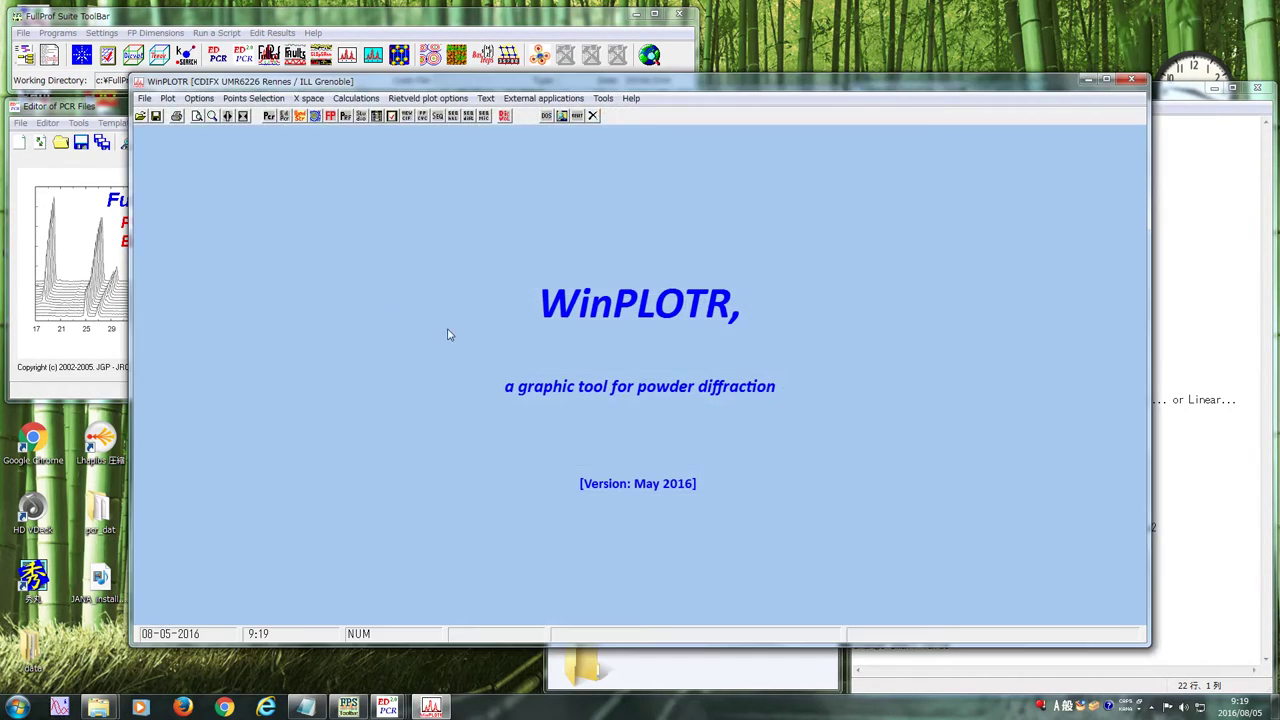
pyautogui.click(145, 100)
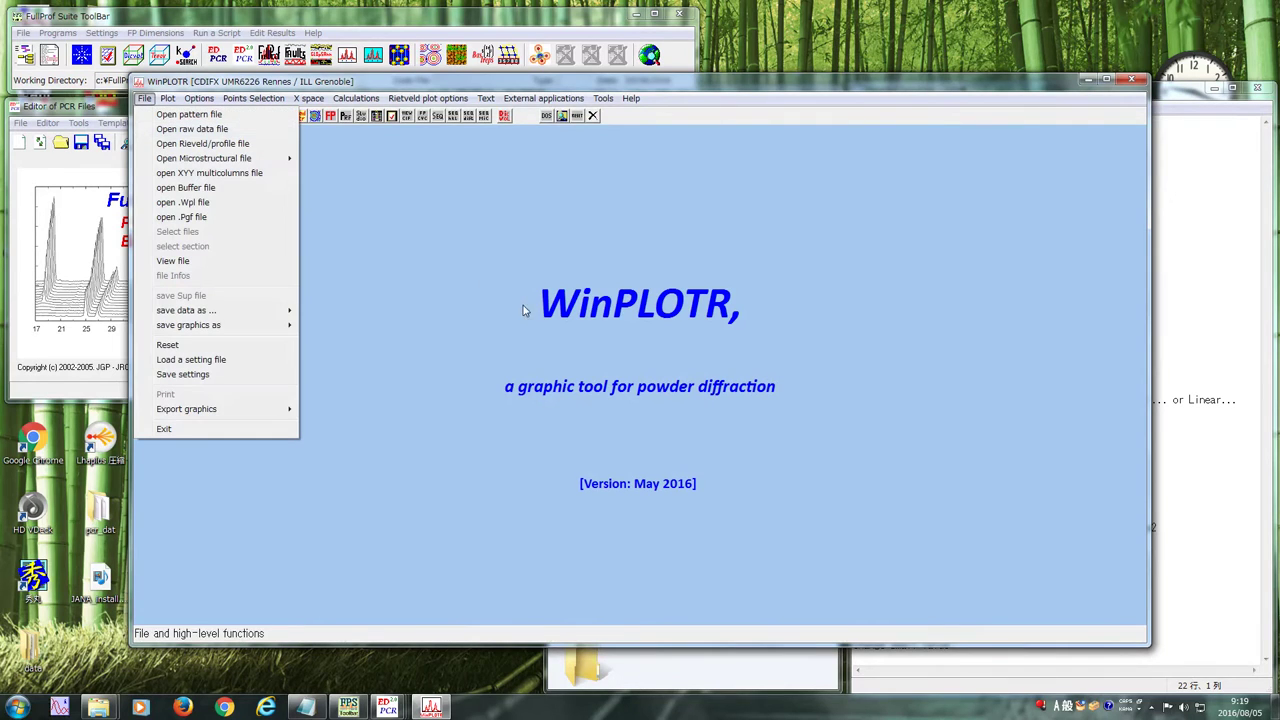
pyautogui.click(177, 119)
pyautogui.click(169, 419)
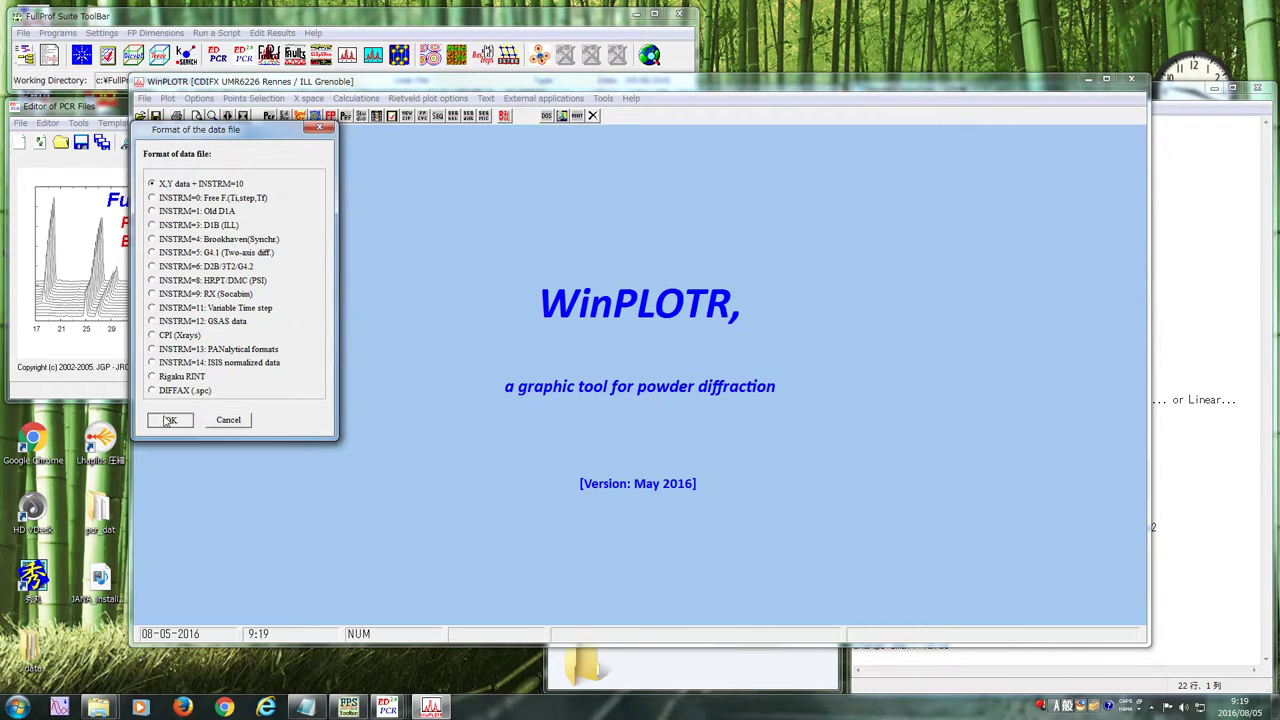
pyautogui.click(305, 230)
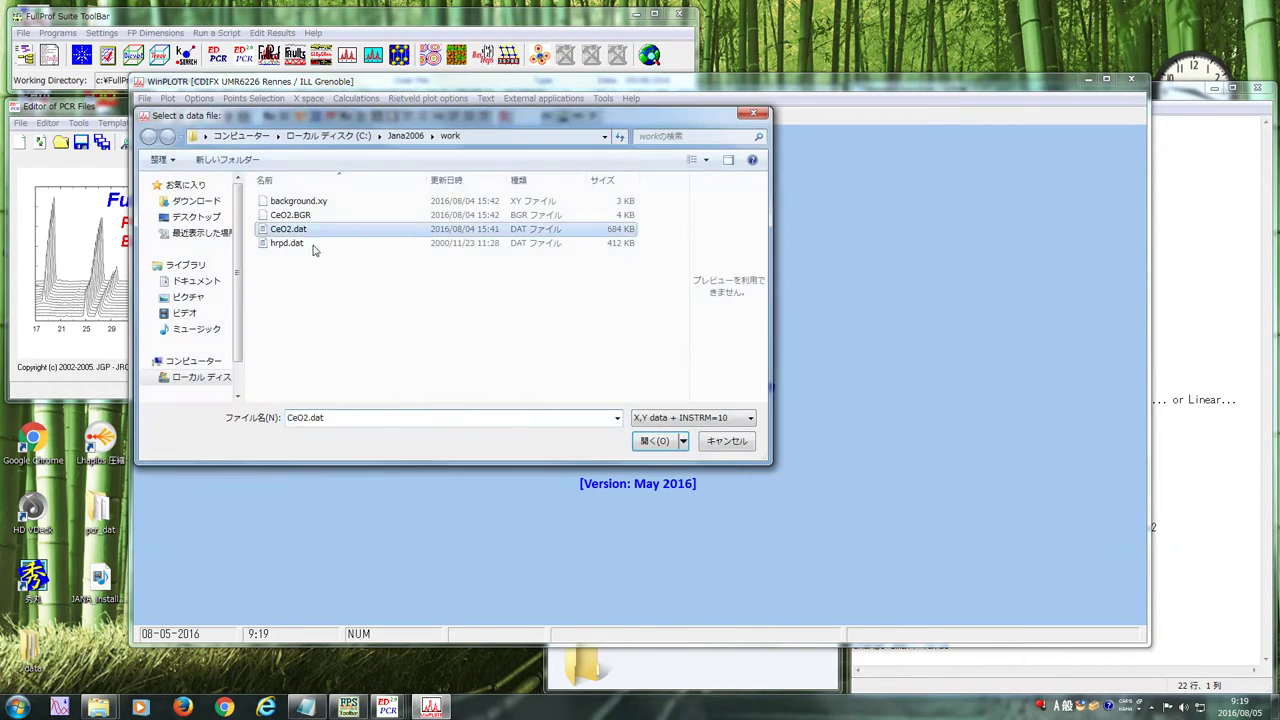
pyautogui.click(656, 441)
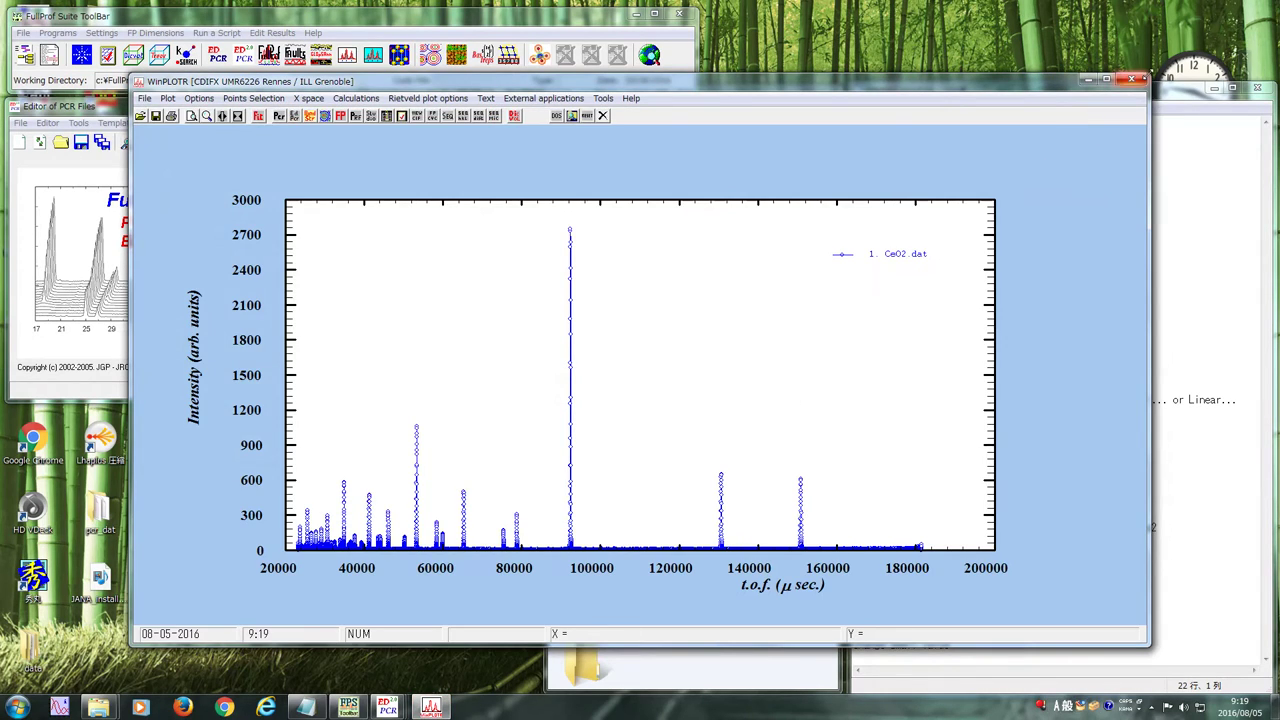
pyautogui.moveTo(1148, 78); pyautogui.dragTo(737, 300)
pyautogui.moveTo(450, 310); pyautogui.dragTo(962, 16)
# Check the low t.o.f. start of the plotted data and set TOF_min to 233333 in the profile range
pyautogui.moveTo(773, 238); pyautogui.dragTo(740, 285)
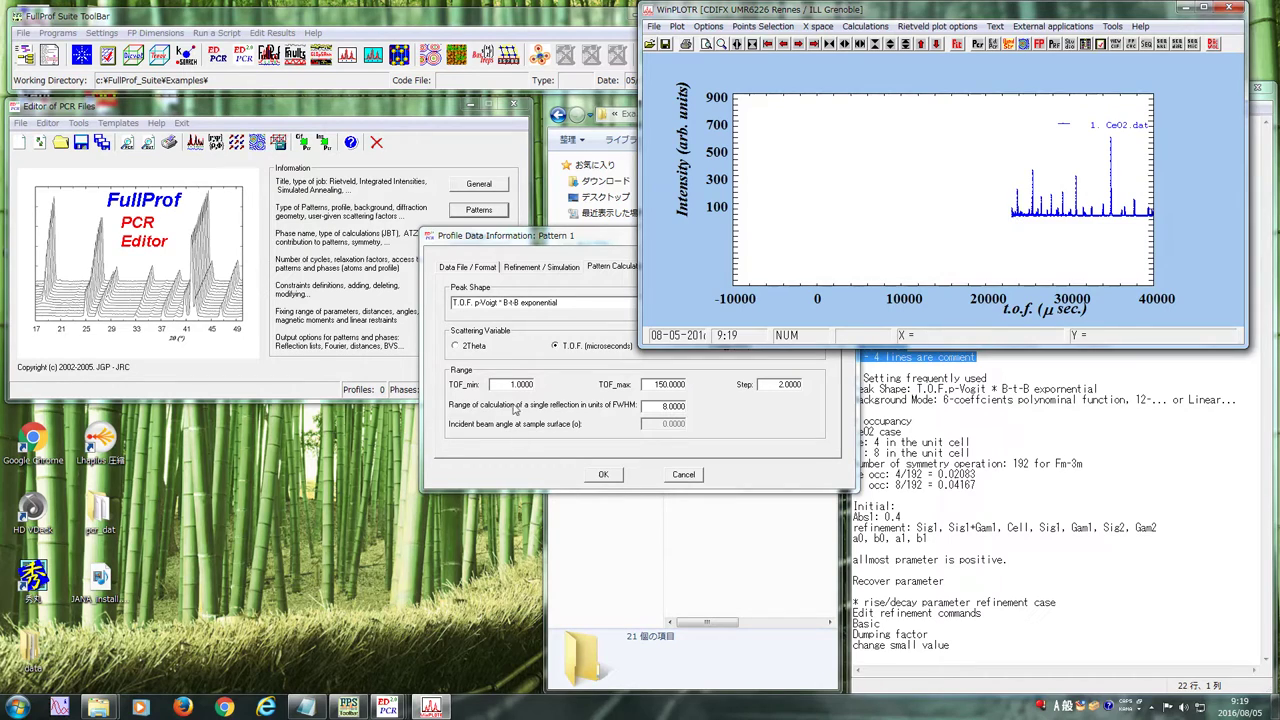
pyautogui.click(510, 384)
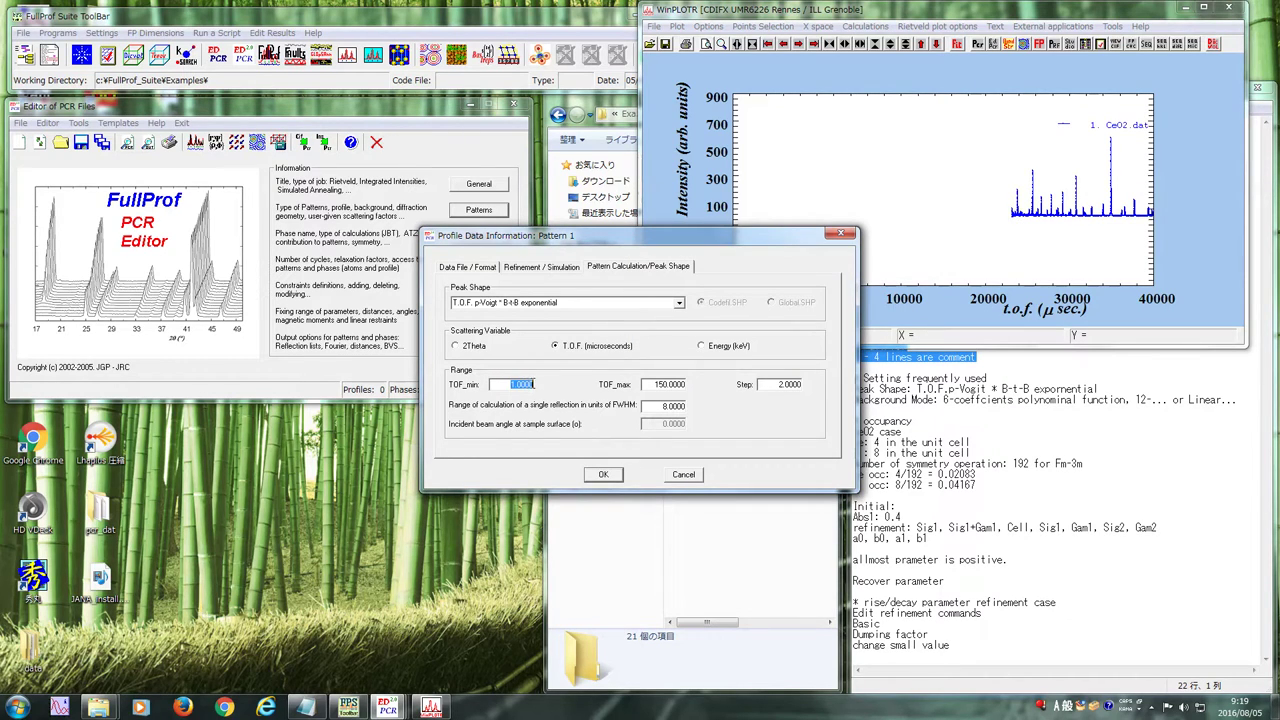
pyautogui.write('233333')
# Examine the high t.o.f. end of the plotted data and set TOF_max to 170000 in the profile range
pyautogui.click(1020, 190)
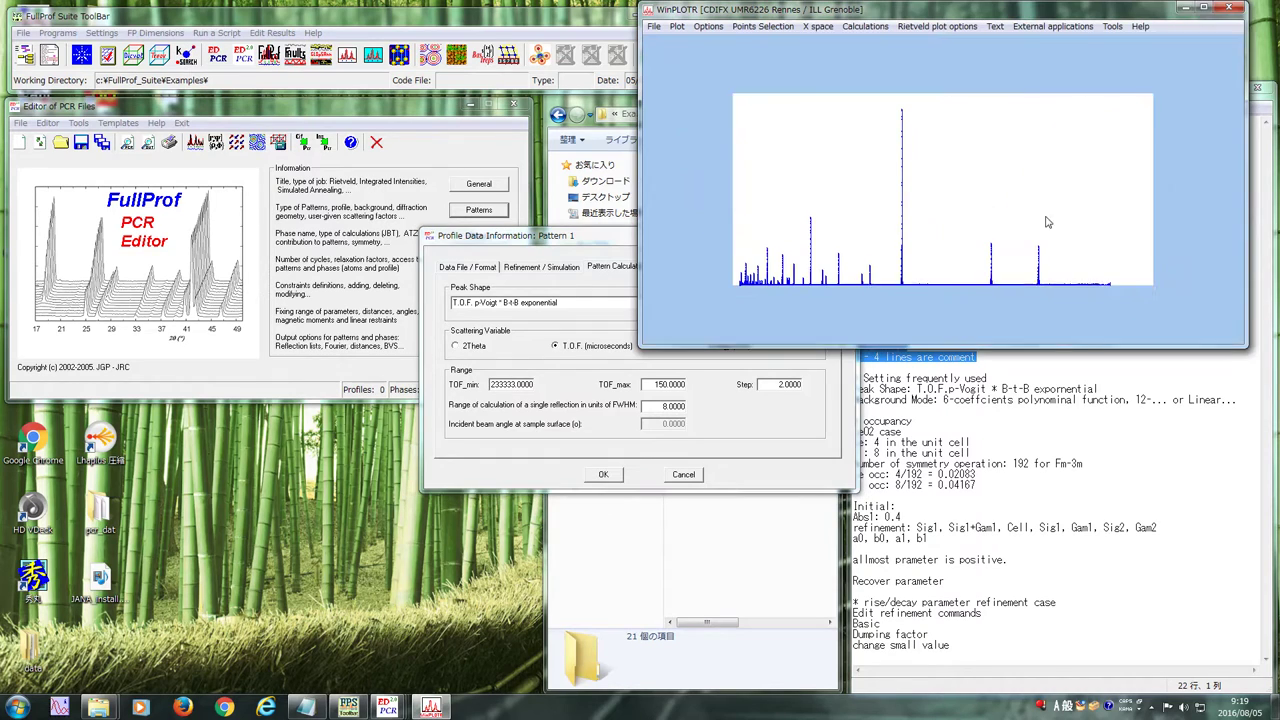
pyautogui.moveTo(1086, 264); pyautogui.dragTo(1155, 305)
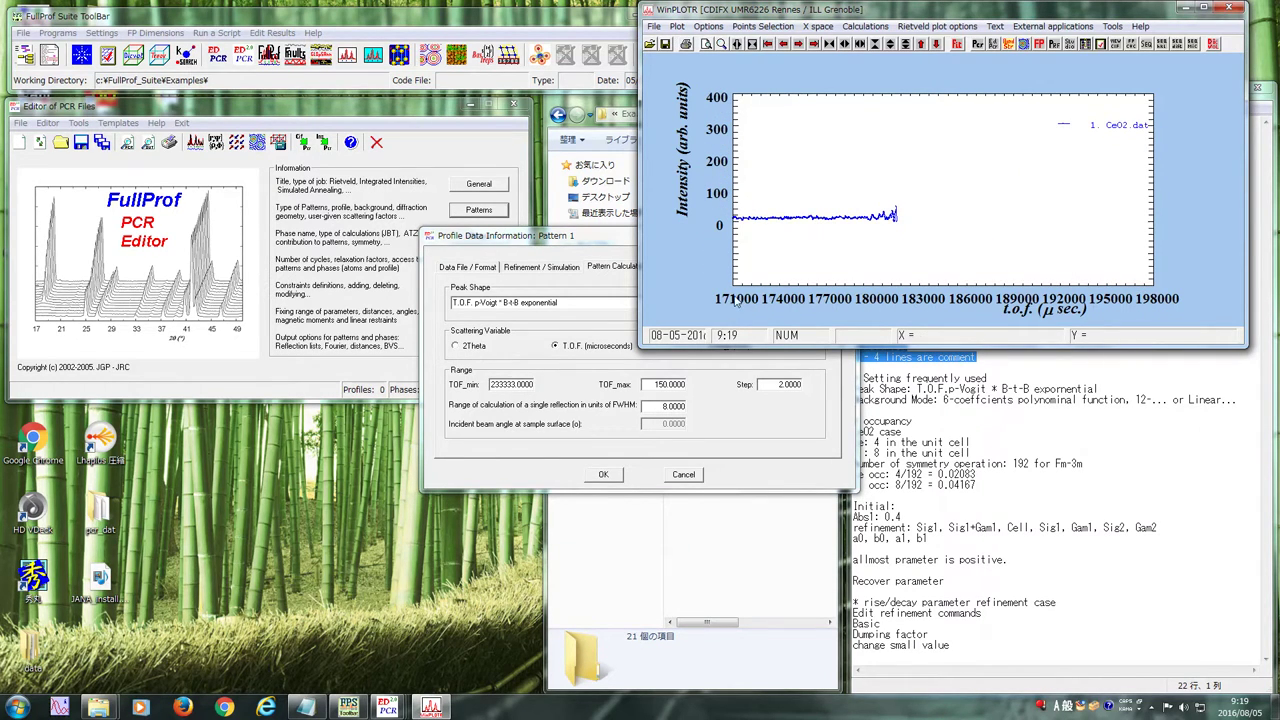
pyautogui.rightClick(999, 280)
pyautogui.moveTo(1052, 264); pyautogui.dragTo(1176, 295)
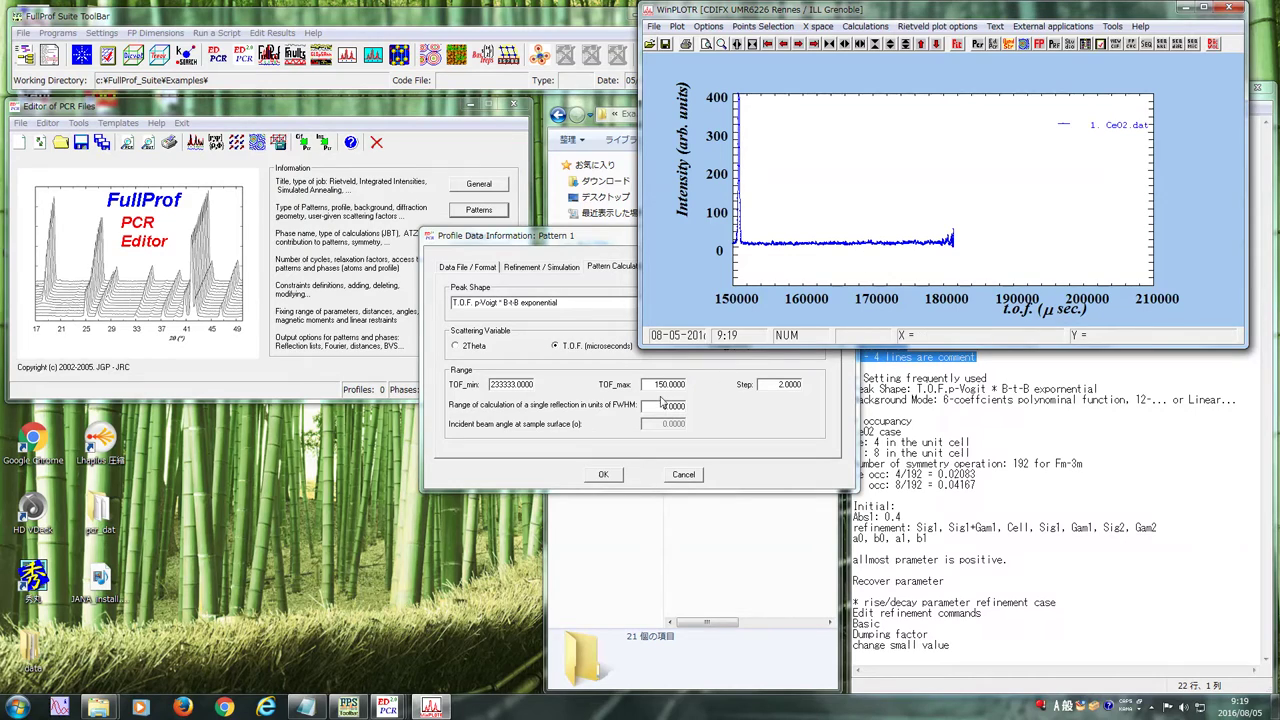
pyautogui.moveTo(653, 384); pyautogui.dragTo(716, 386)
pyautogui.write('17000')
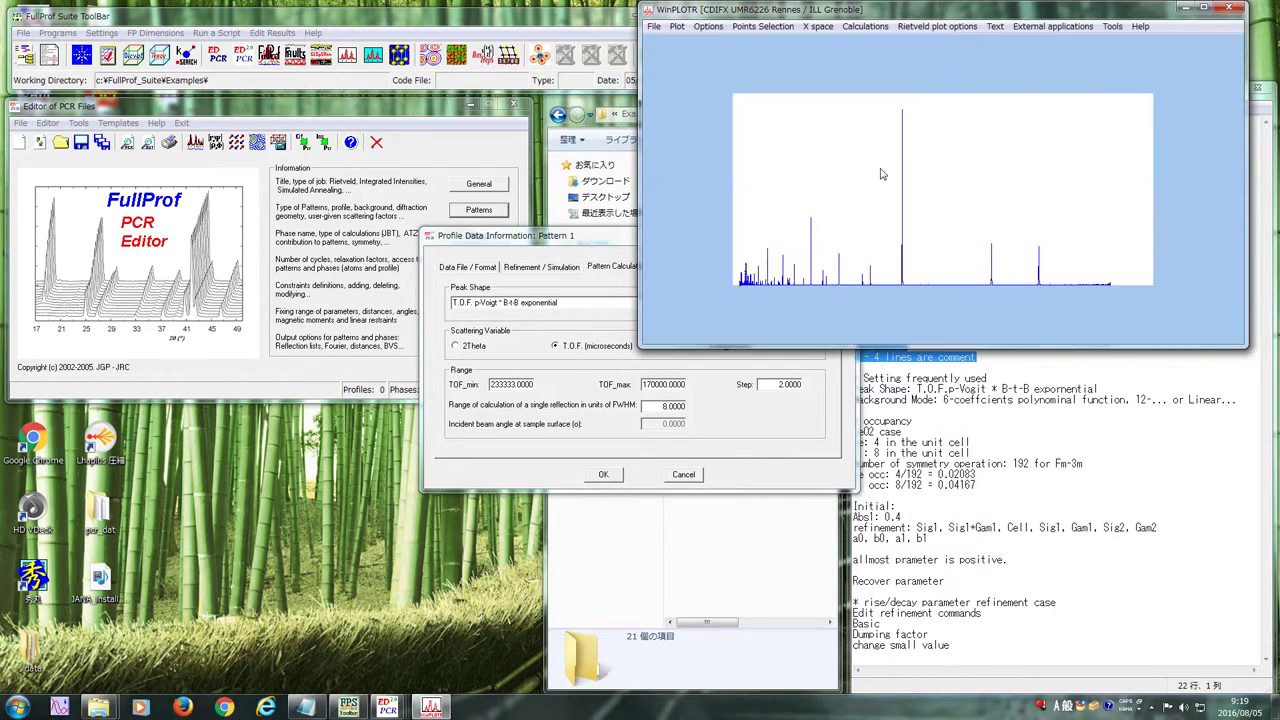
# Zoom the plot to the low t.o.f. start of the data, correct TOF_min to 23333, and accept the profile and pattern settings
pyautogui.moveTo(1005, 240); pyautogui.dragTo(960, 290)
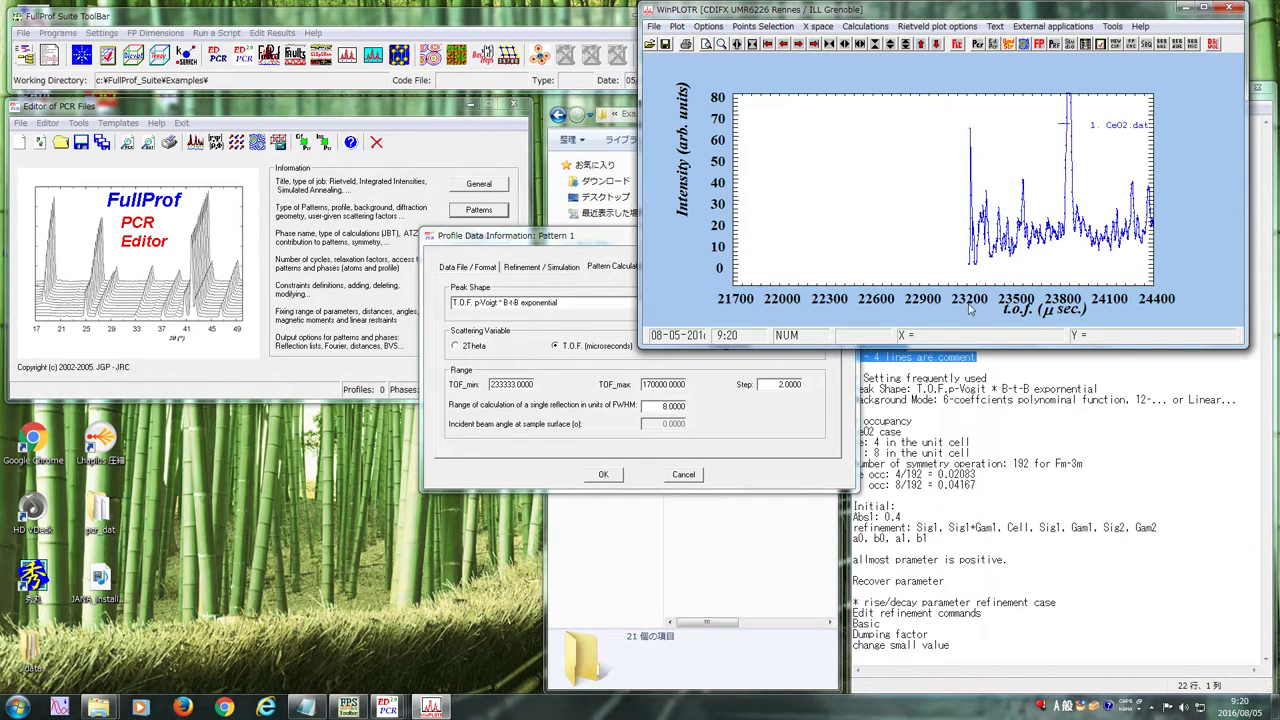
pyautogui.click(518, 387)
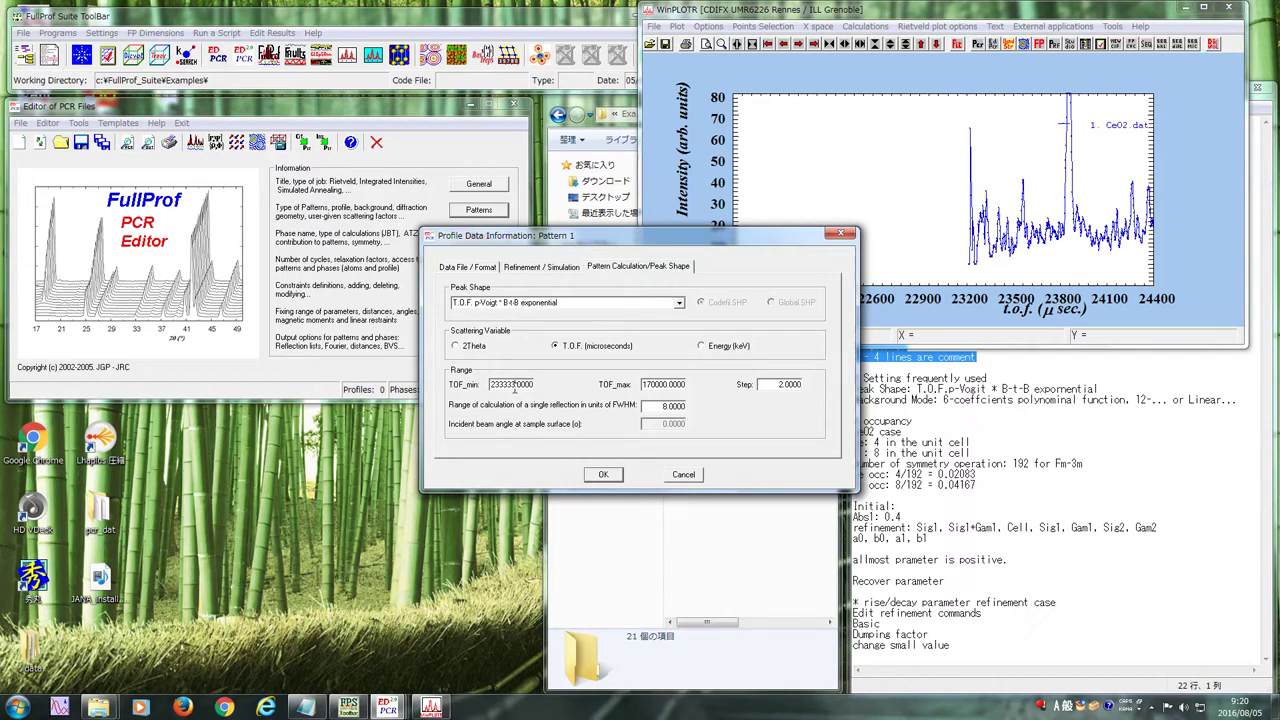
pyautogui.click(600, 476)
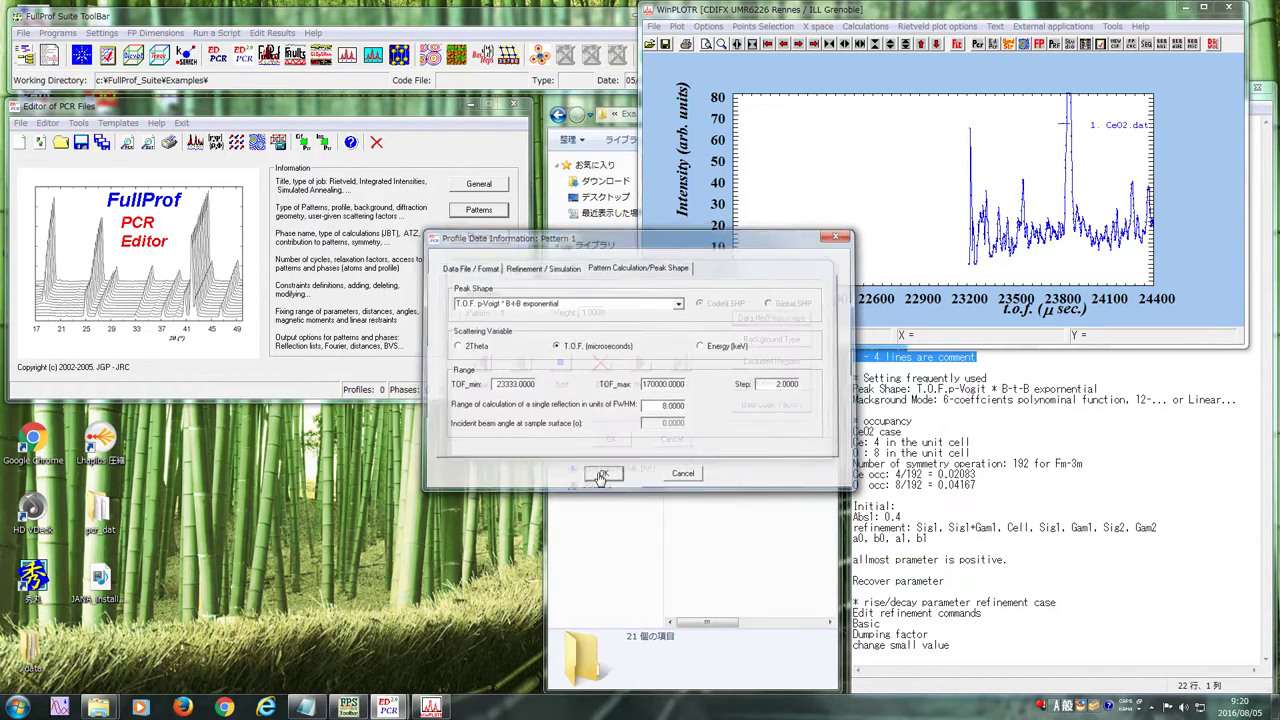
pyautogui.click(616, 439)
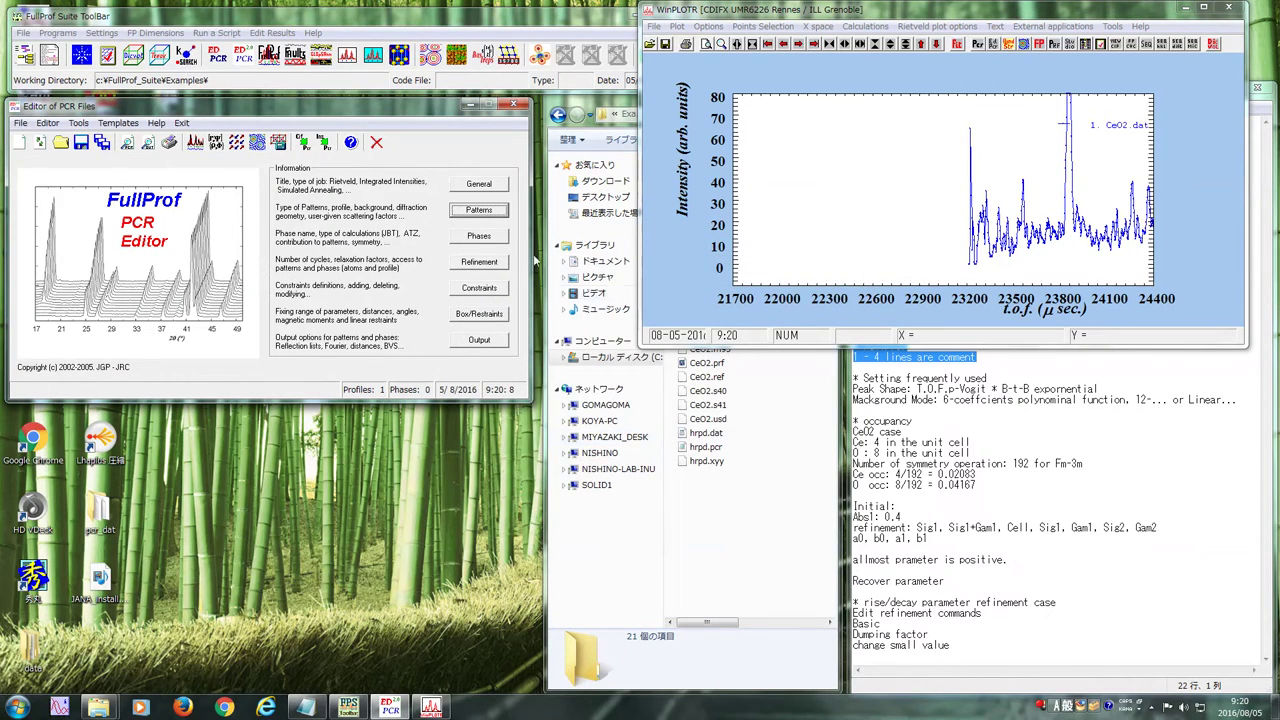
# Use linear interpolation between a set of background points with refinable heights as the pattern's background mode
pyautogui.click(497, 216)
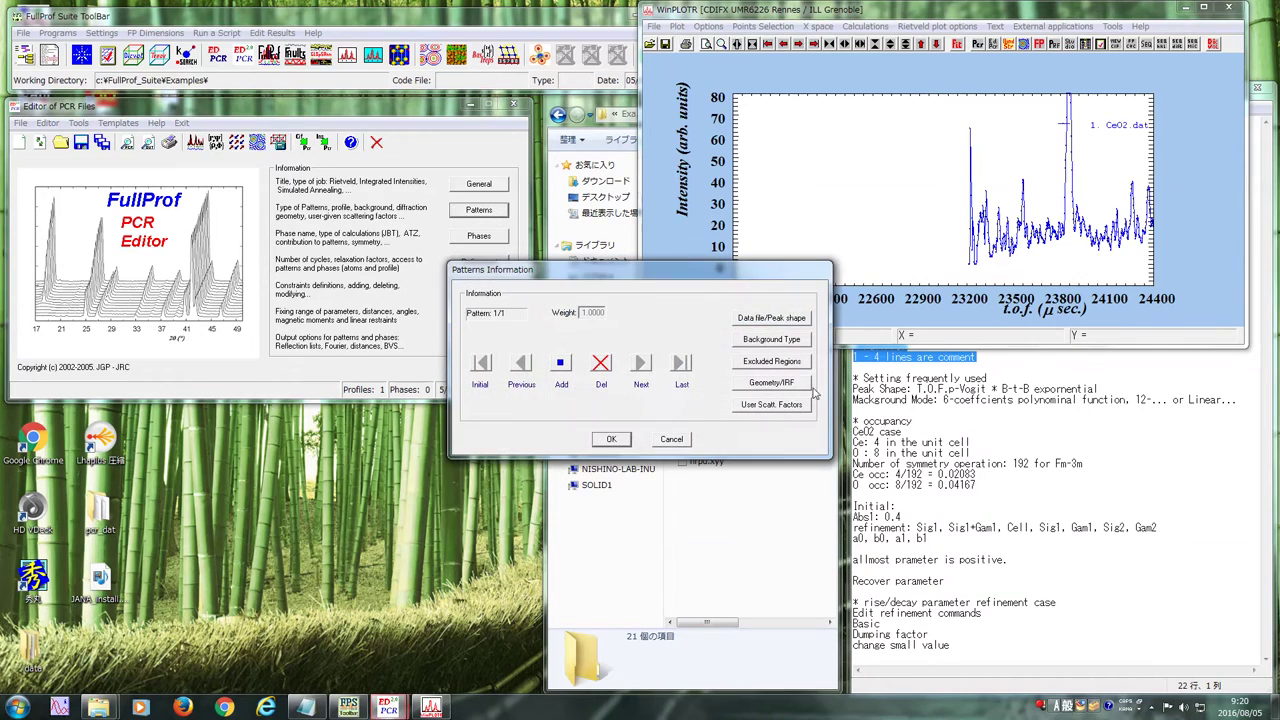
pyautogui.click(781, 340)
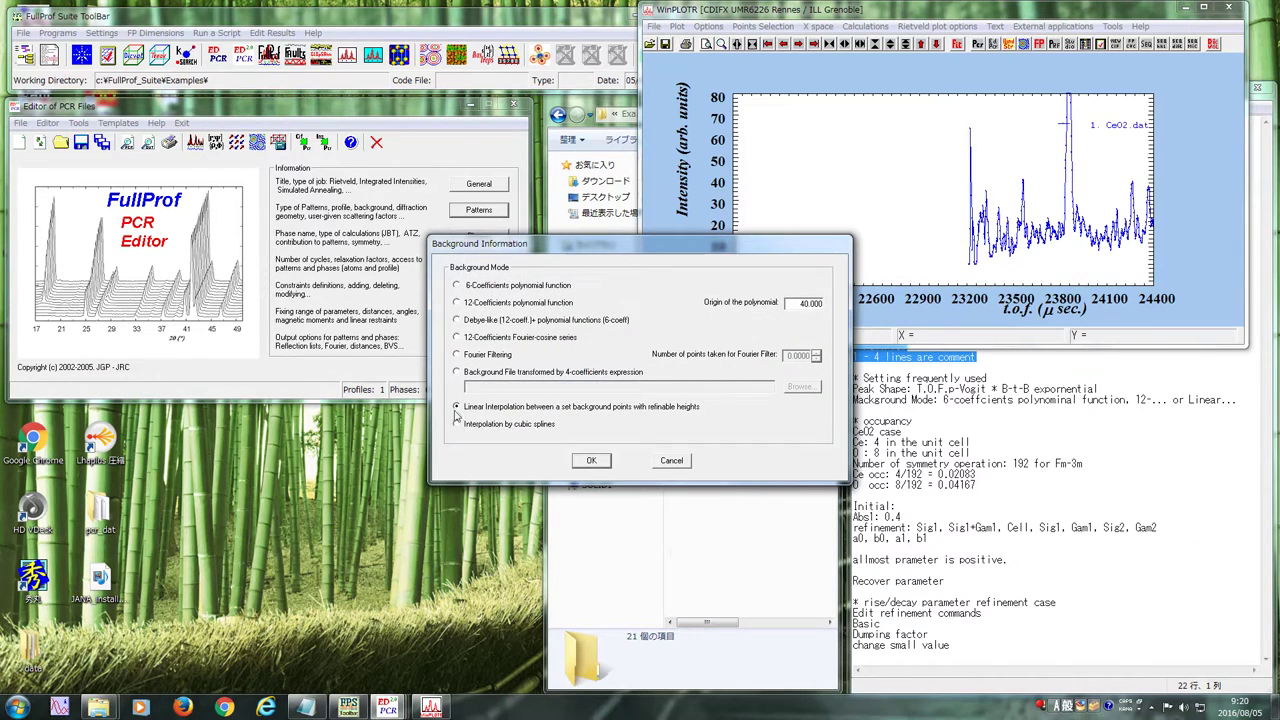
pyautogui.click(593, 462)
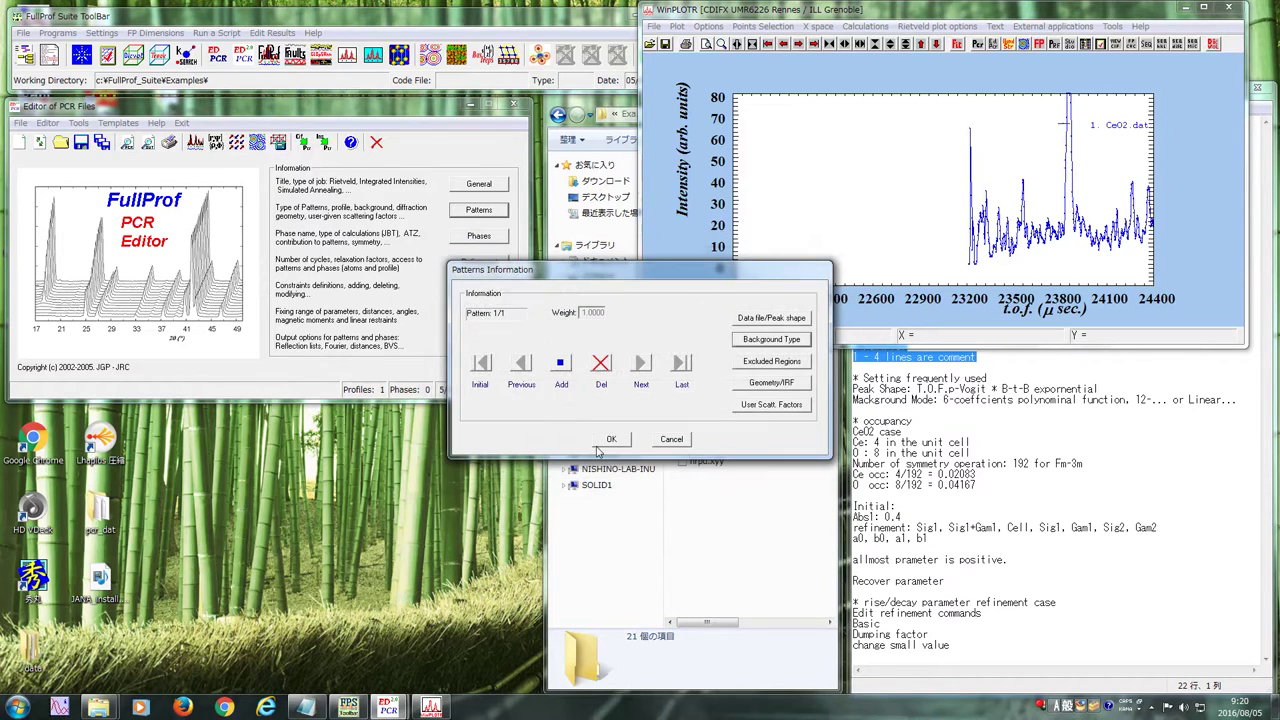
# Define two excluded regions for pattern 1 and set the first one from 0 to 23333
pyautogui.click(781, 362)
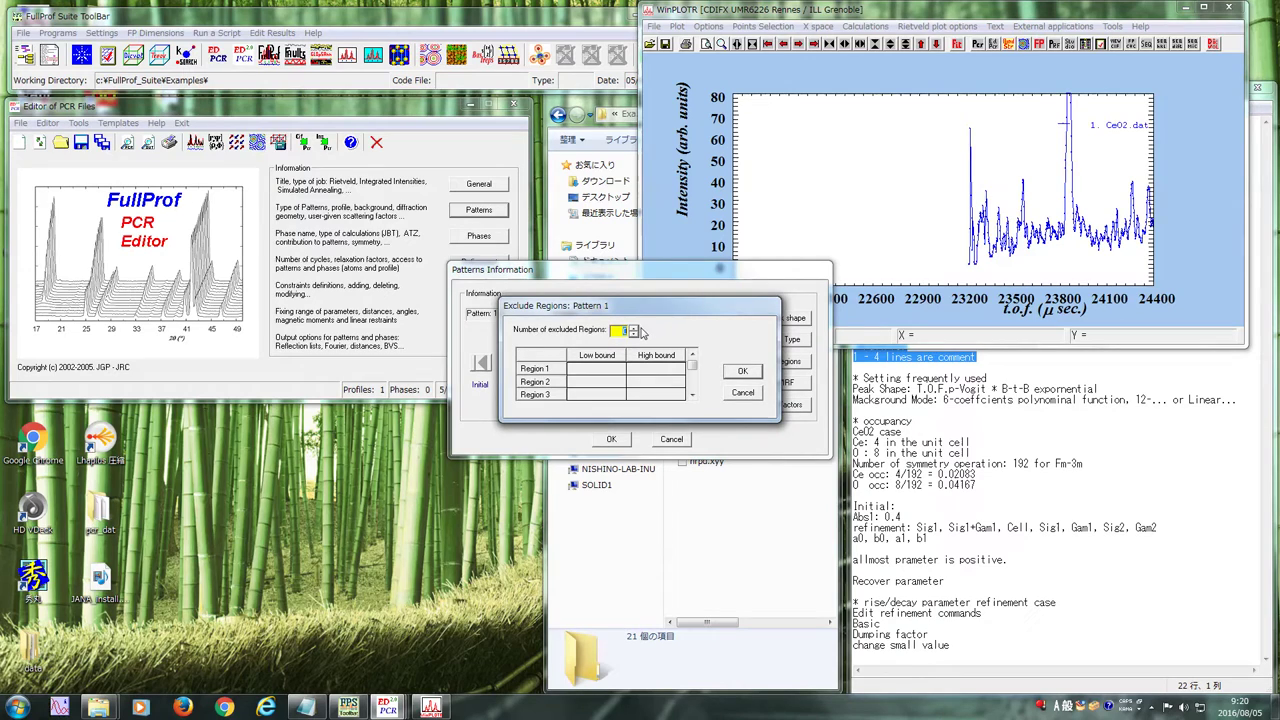
pyautogui.write('2')
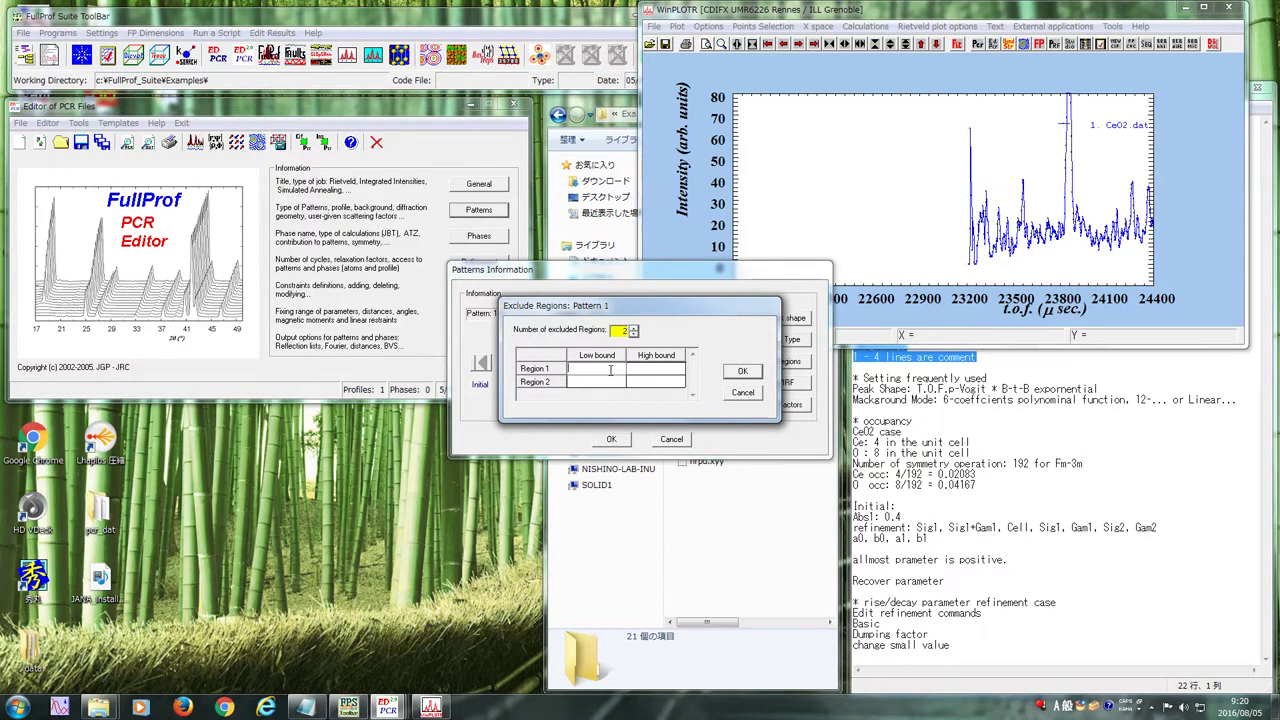
pyautogui.click(601, 371)
pyautogui.write('0')
pyautogui.press('Tab')
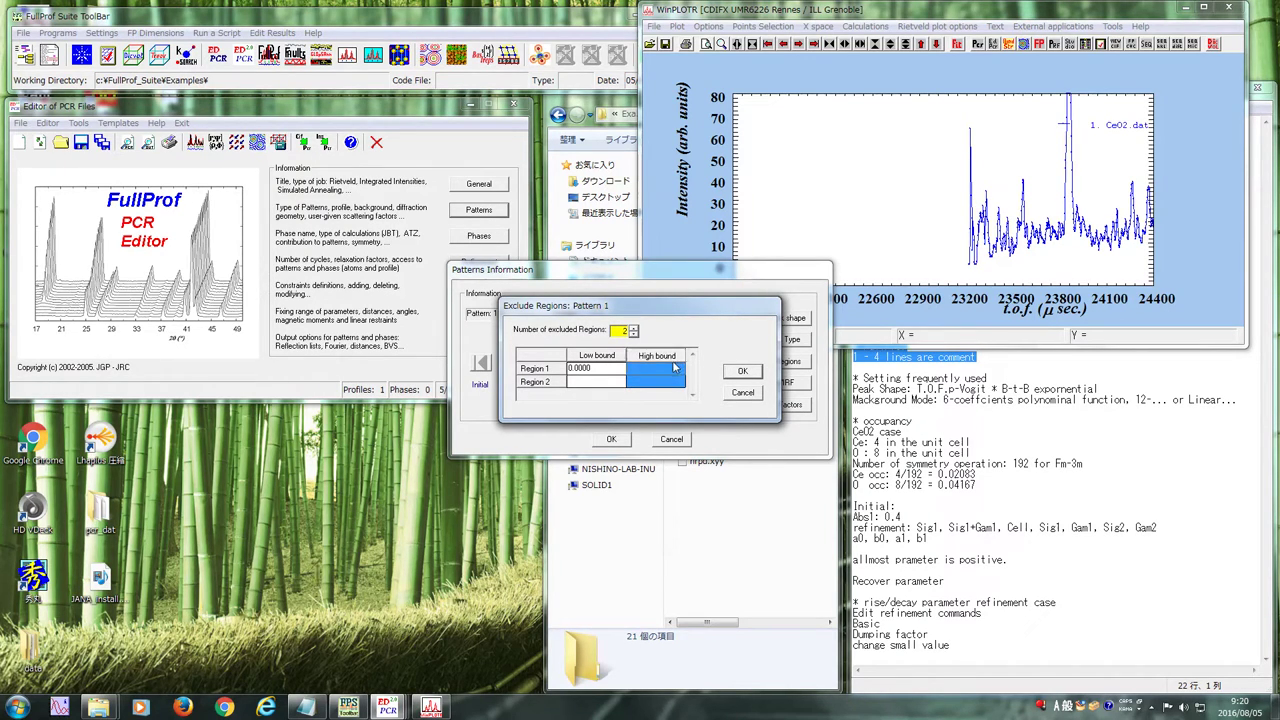
pyautogui.click(643, 386)
pyautogui.click(656, 368)
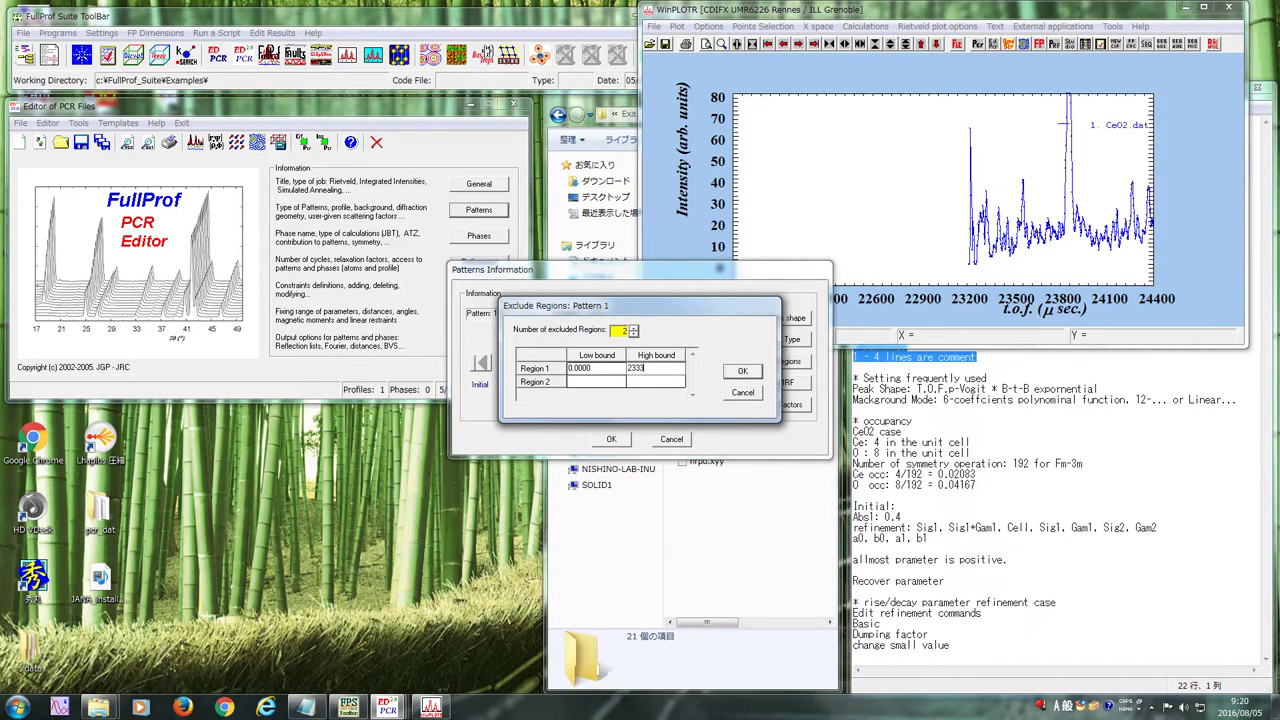
# Set the second excluded region from 170000 to the end of the plotted data, checking the high t.o.f. end in WinPLOTR
pyautogui.click(600, 384)
pyautogui.click(646, 381)
pyautogui.moveTo(1035, 220); pyautogui.dragTo(1039, 214)
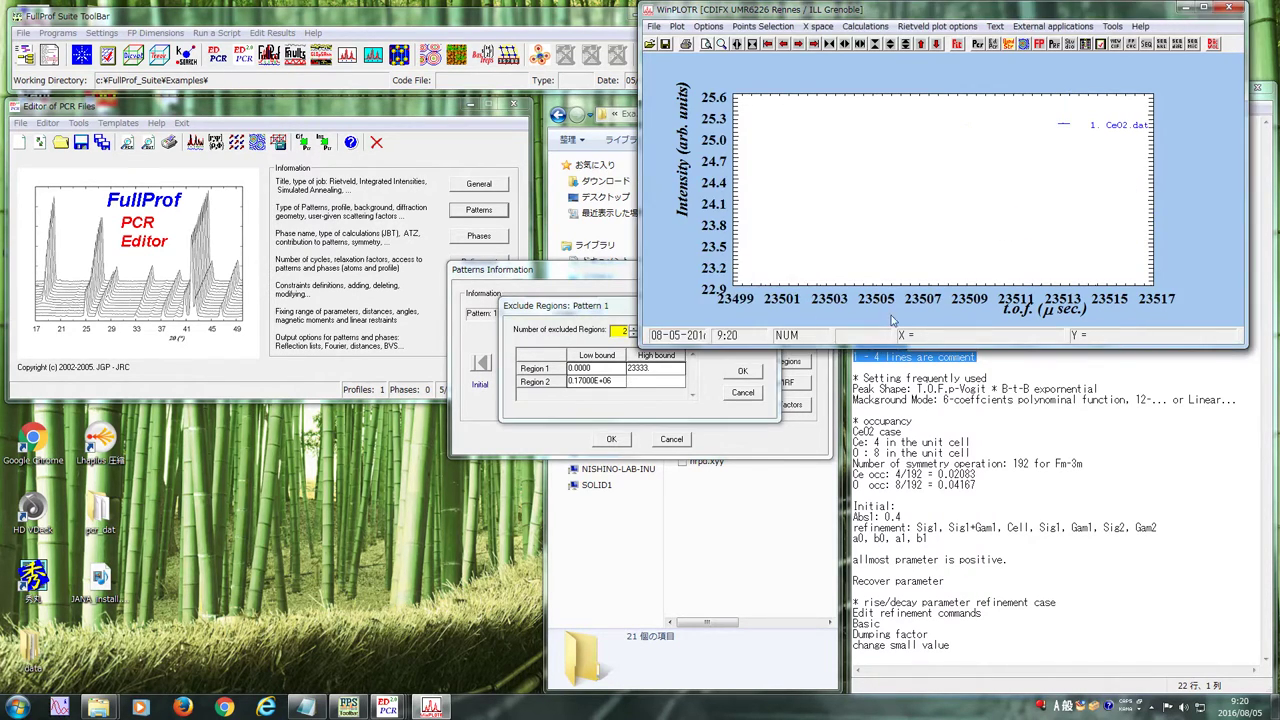
pyautogui.rightClick(895, 232)
pyautogui.moveTo(1080, 262); pyautogui.dragTo(1150, 284)
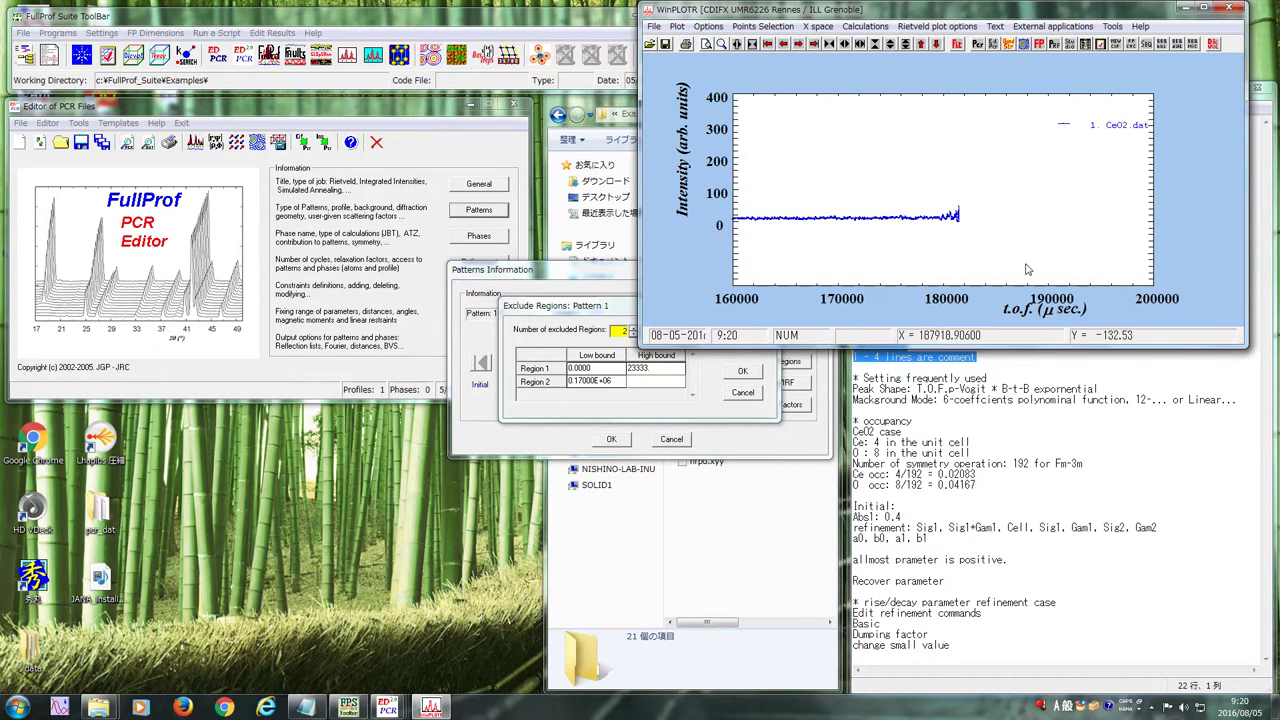
pyautogui.moveTo(862, 186); pyautogui.dragTo(1008, 248)
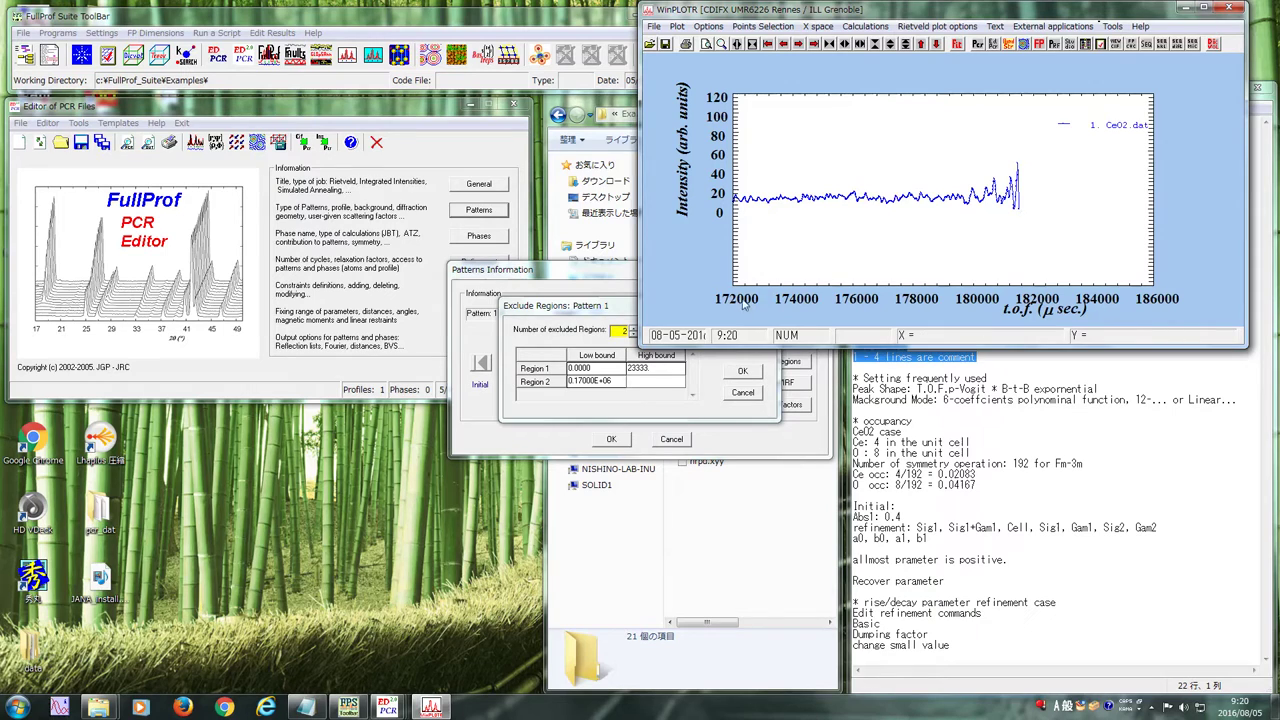
pyautogui.click(643, 385)
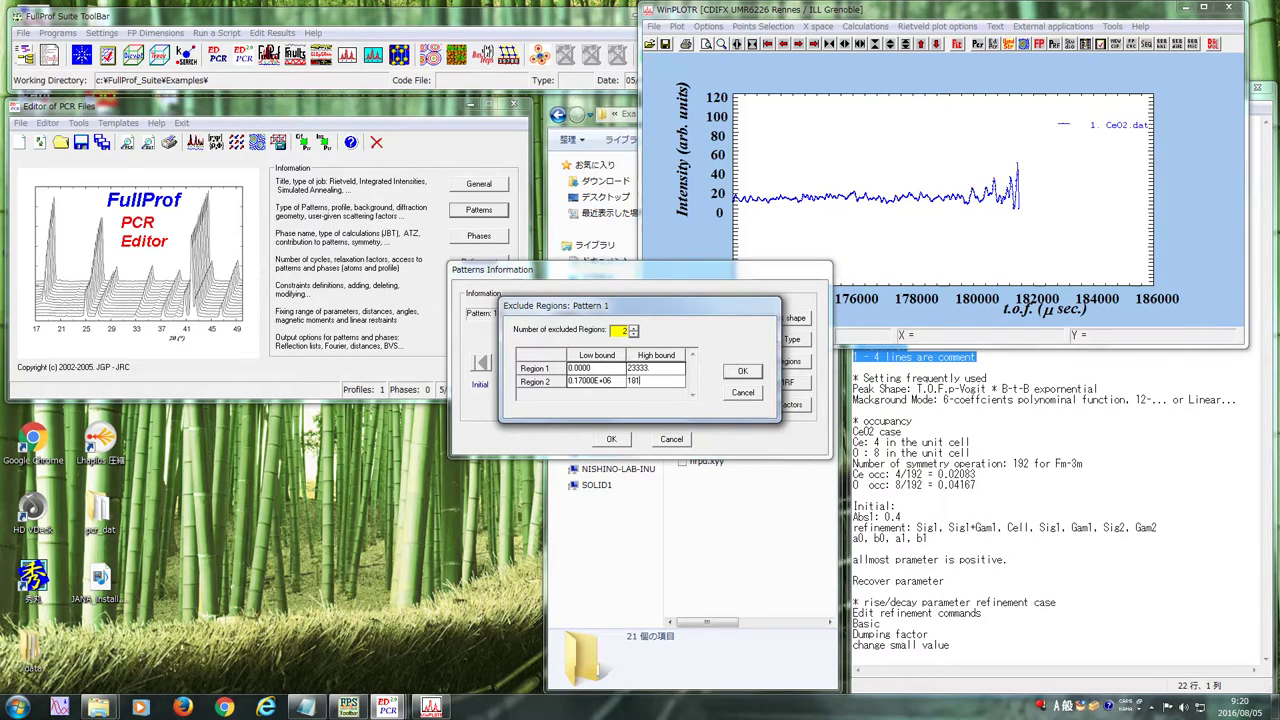
pyautogui.click(741, 371)
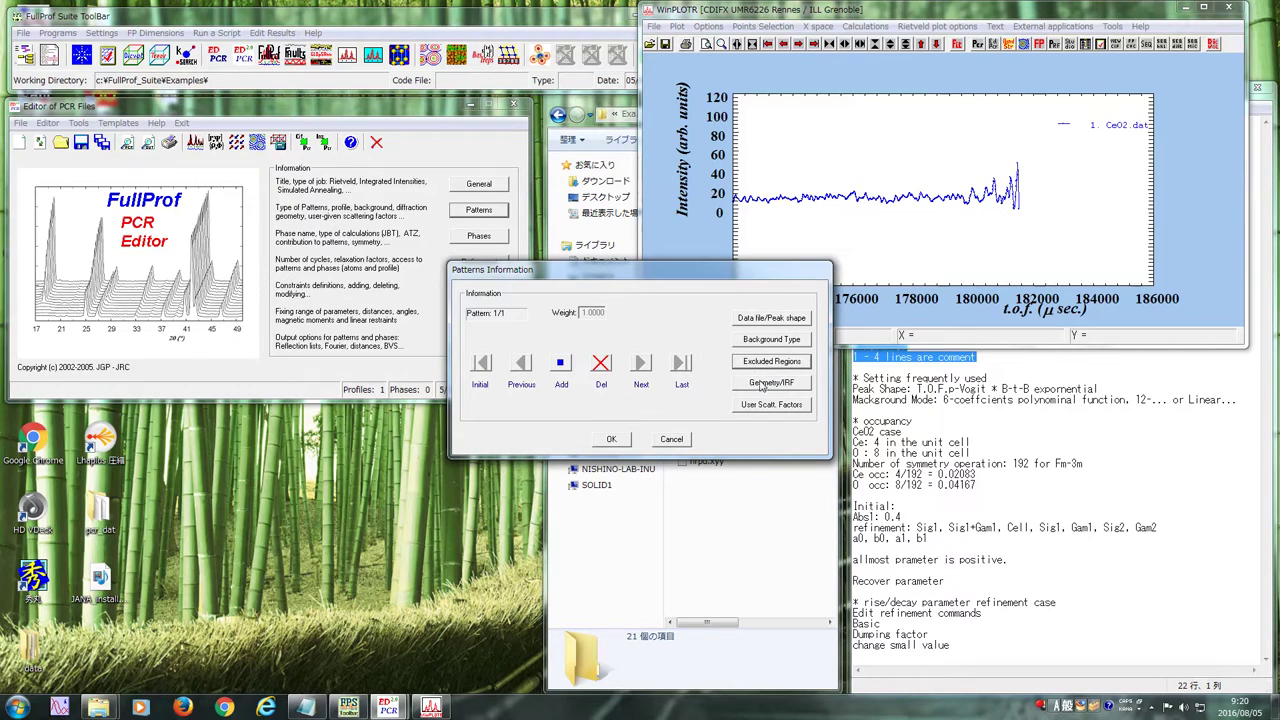
pyautogui.click(772, 363)
pyautogui.click(739, 373)
# Check the diffraction geometry corrections, keep the Cylindrical sample (Hewat) T.O.F. absorption correction, and accept the pattern settings
pyautogui.click(771, 383)
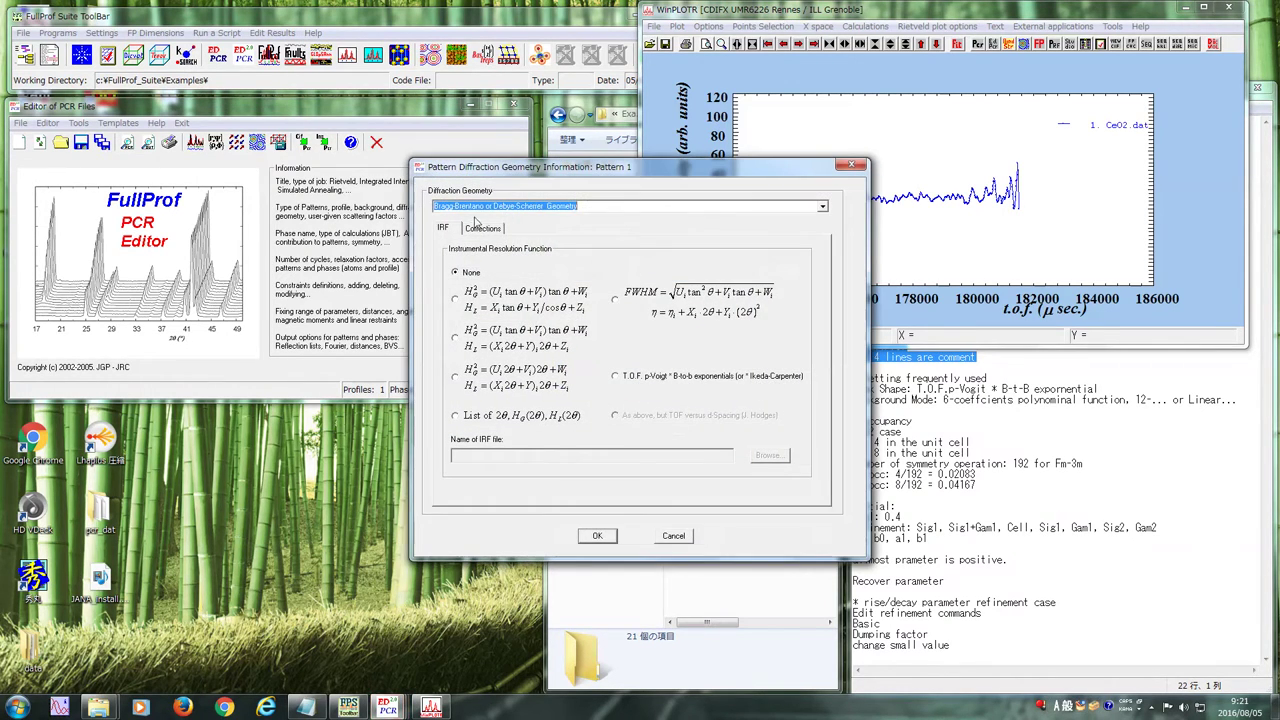
pyautogui.click(485, 229)
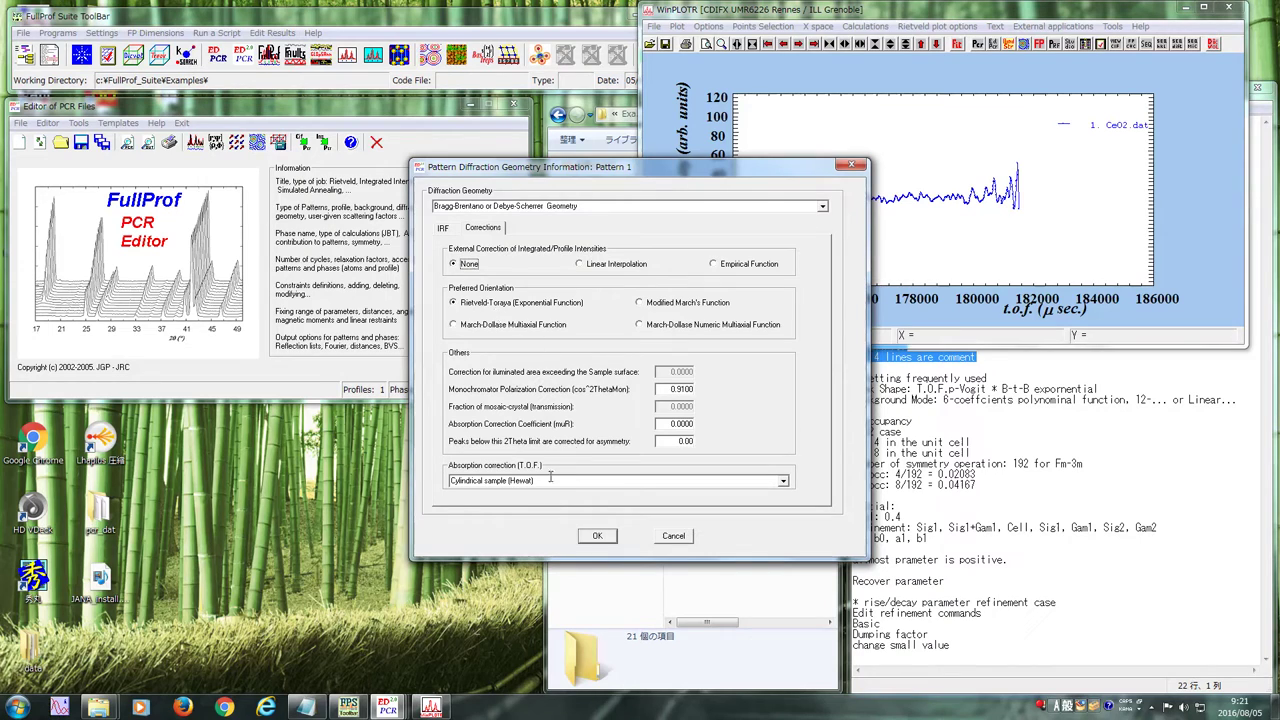
pyautogui.click(596, 538)
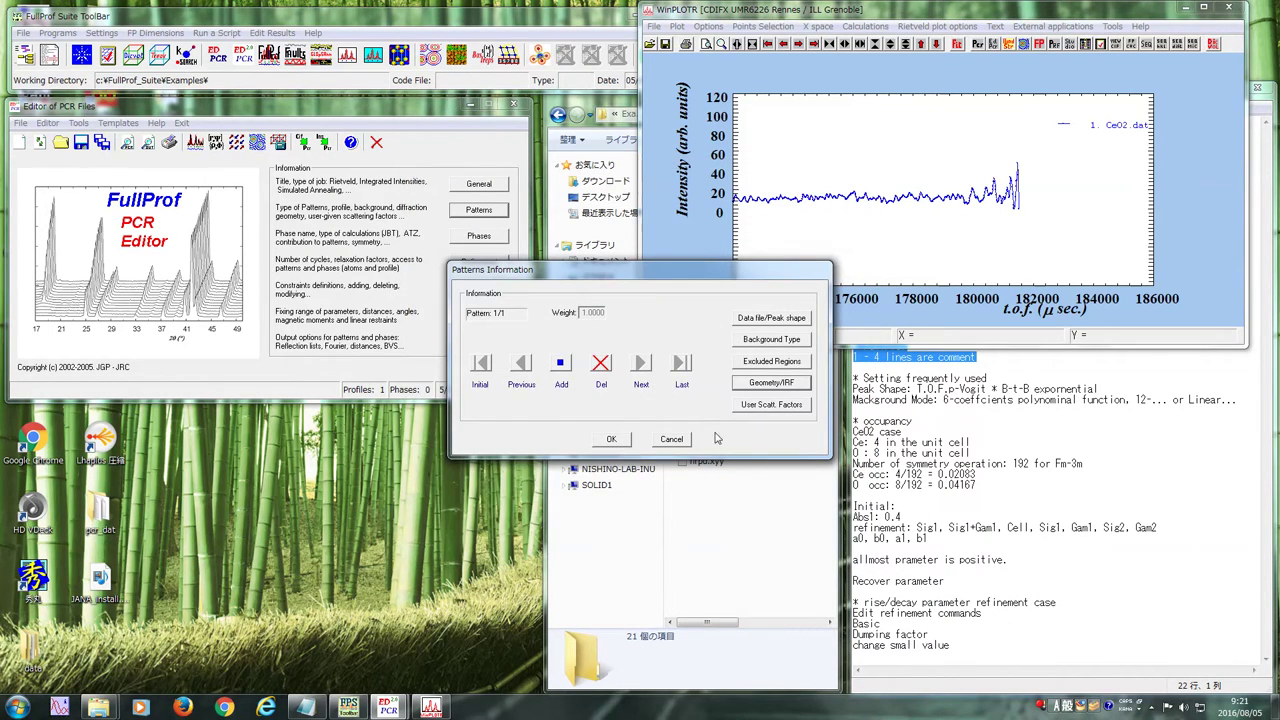
pyautogui.click(611, 440)
# Add a phase named CeO2 with its weight percentage coefficient calculated automatically
pyautogui.click(470, 237)
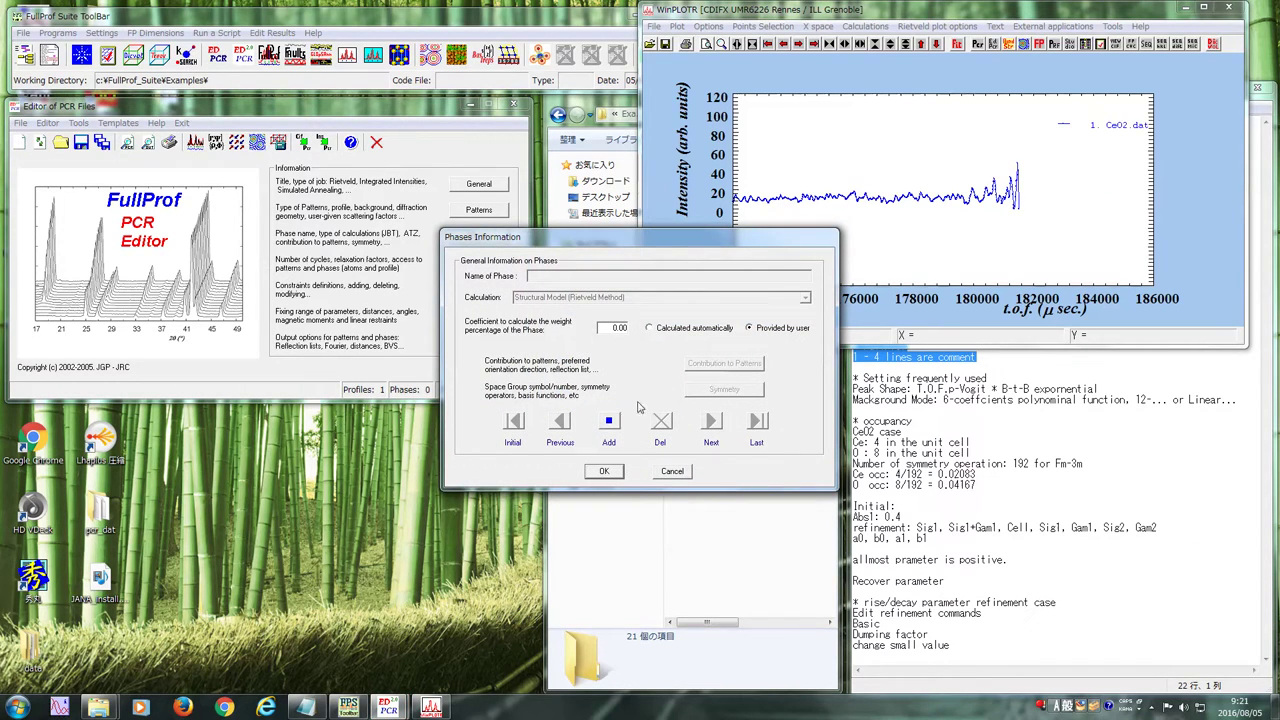
pyautogui.click(610, 421)
pyautogui.click(731, 277)
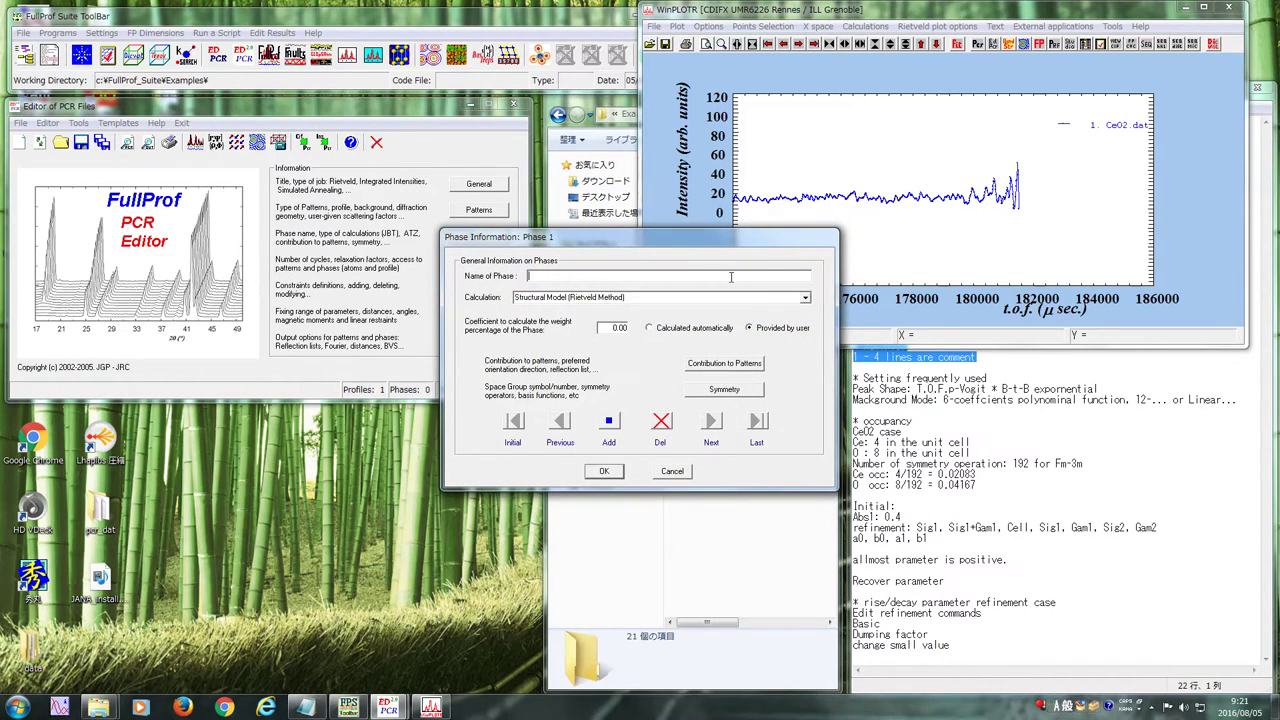
pyautogui.write('CeO2')
pyautogui.click(662, 329)
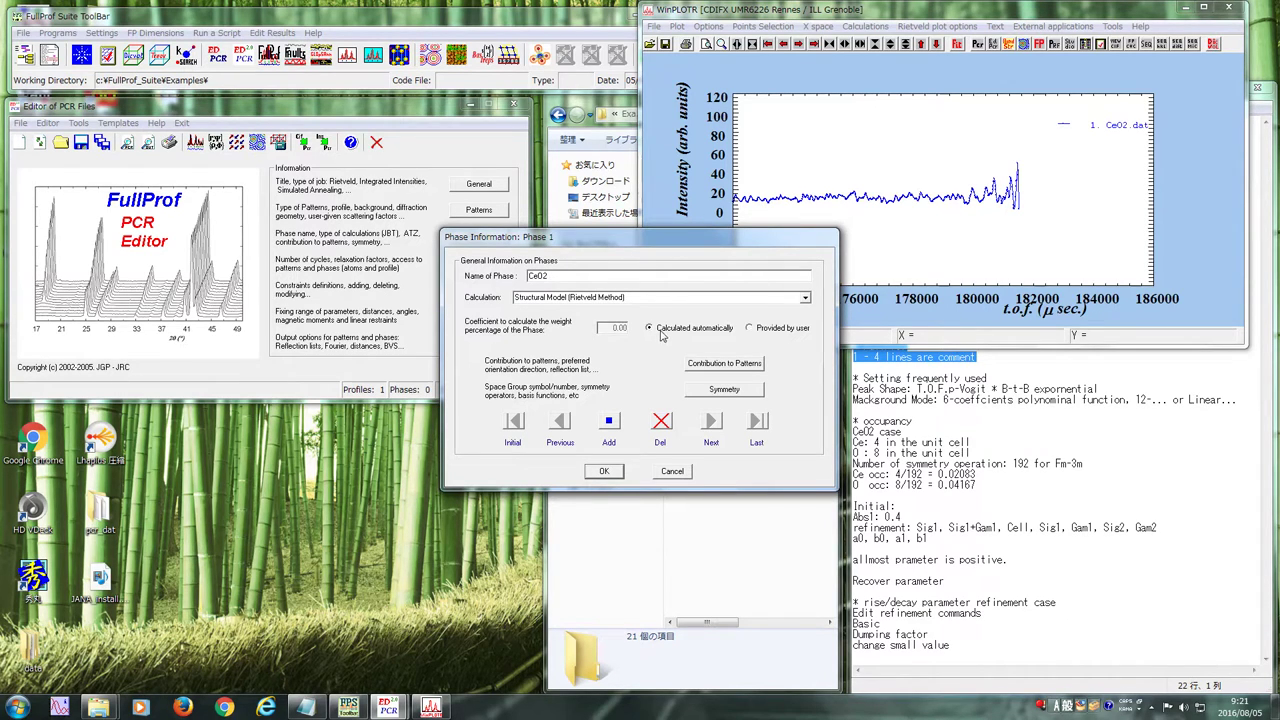
# Make the CeO2 phase contribute to pattern 1 as Neutron (T.O.F.) with peak shape T.O.F. p-Voigt * B-t-B exponentials
pyautogui.click(711, 368)
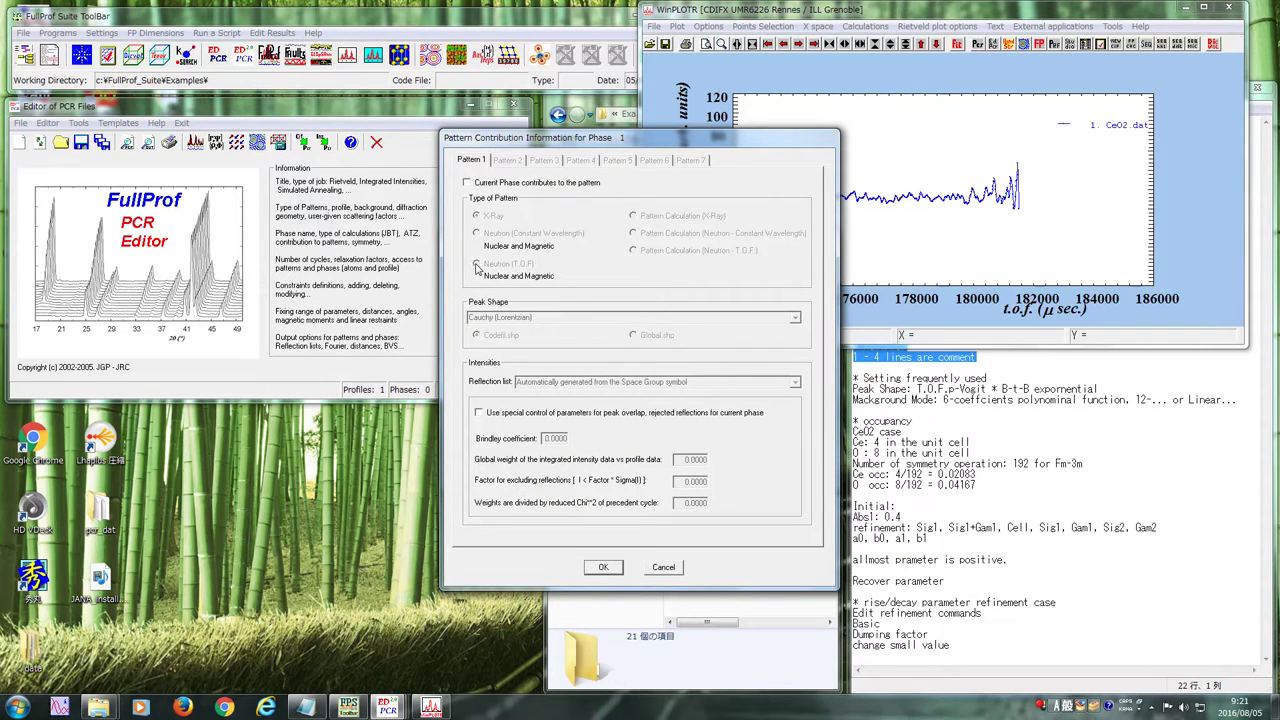
pyautogui.click(466, 183)
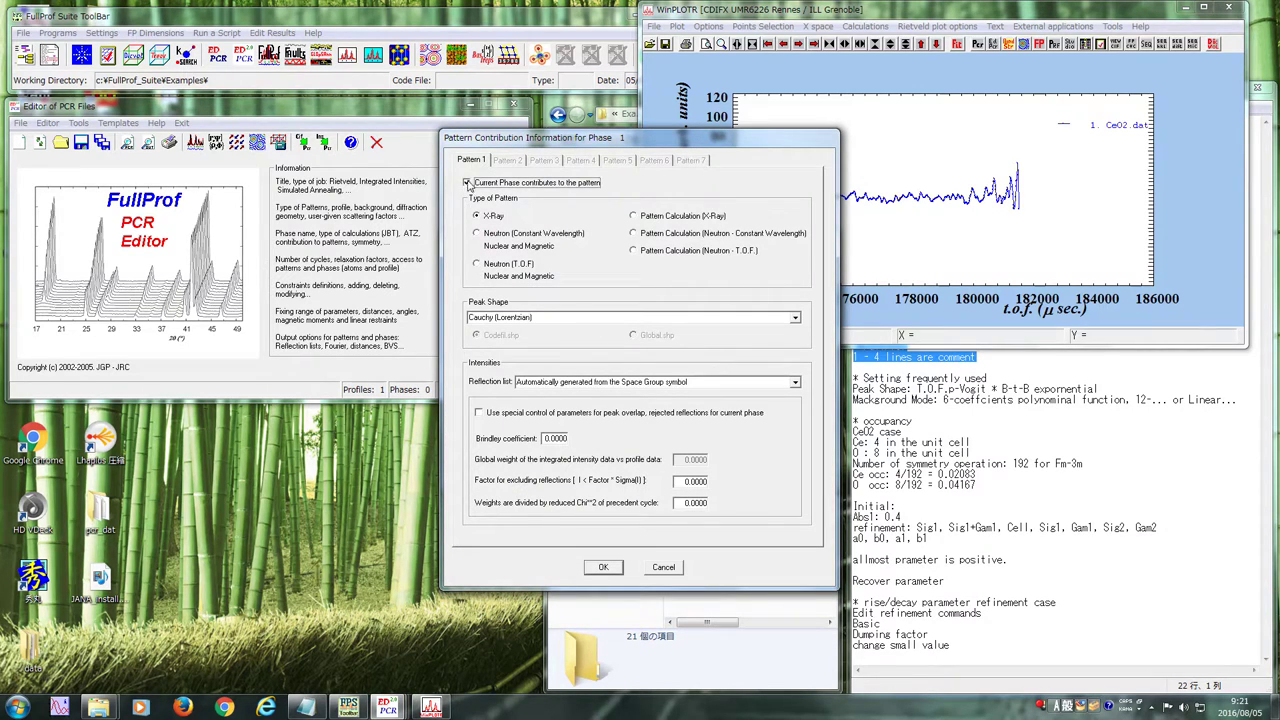
pyautogui.click(478, 268)
pyautogui.click(795, 318)
pyautogui.scroll(-3, 763, 334)
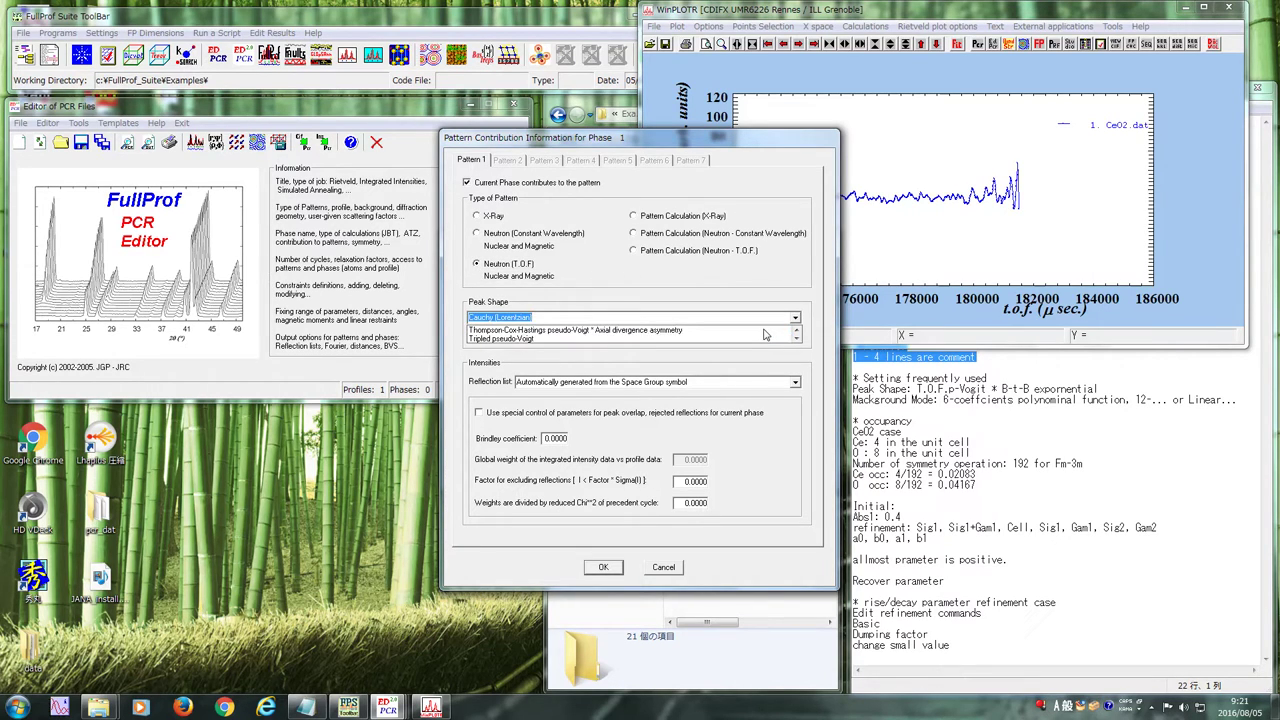
pyautogui.scroll(-2, 673, 332)
pyautogui.scroll(-2, 673, 332)
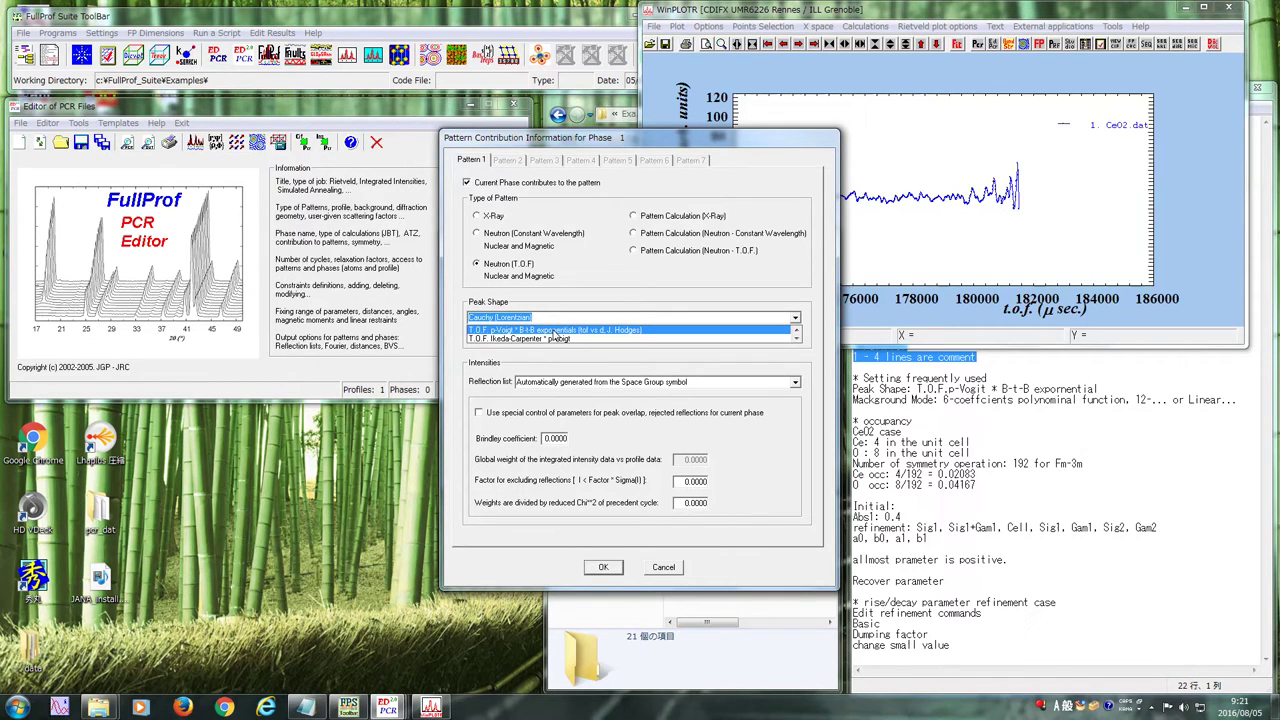
pyautogui.click(797, 332)
pyautogui.click(599, 330)
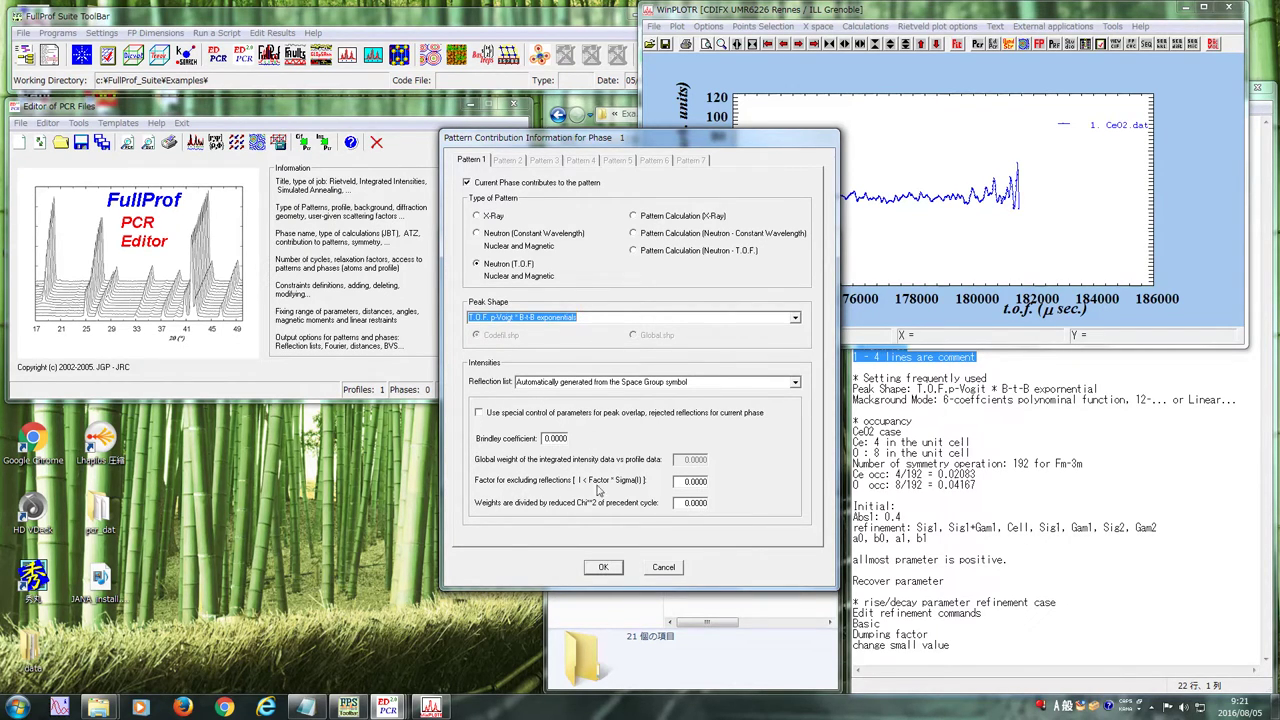
# Keep the reflection list automatically generated from the space group symbol and accept the pattern contribution settings
pyautogui.click(785, 385)
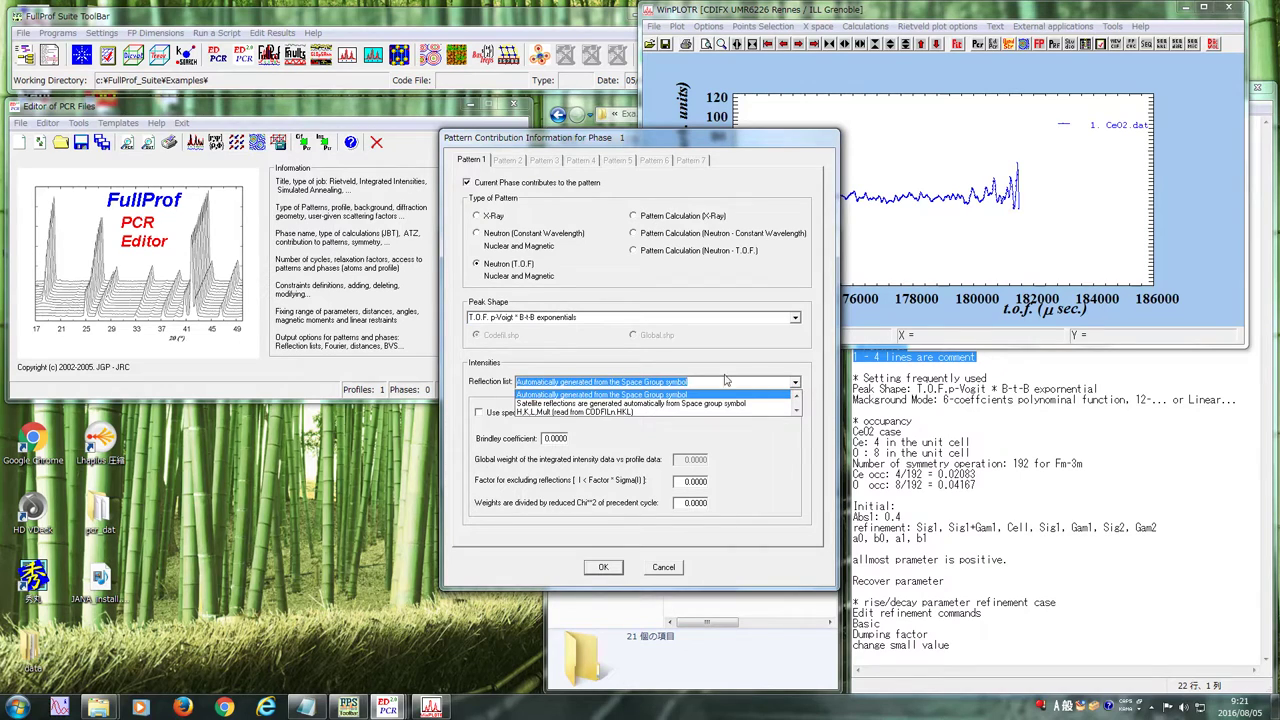
pyautogui.click(645, 395)
pyautogui.click(620, 568)
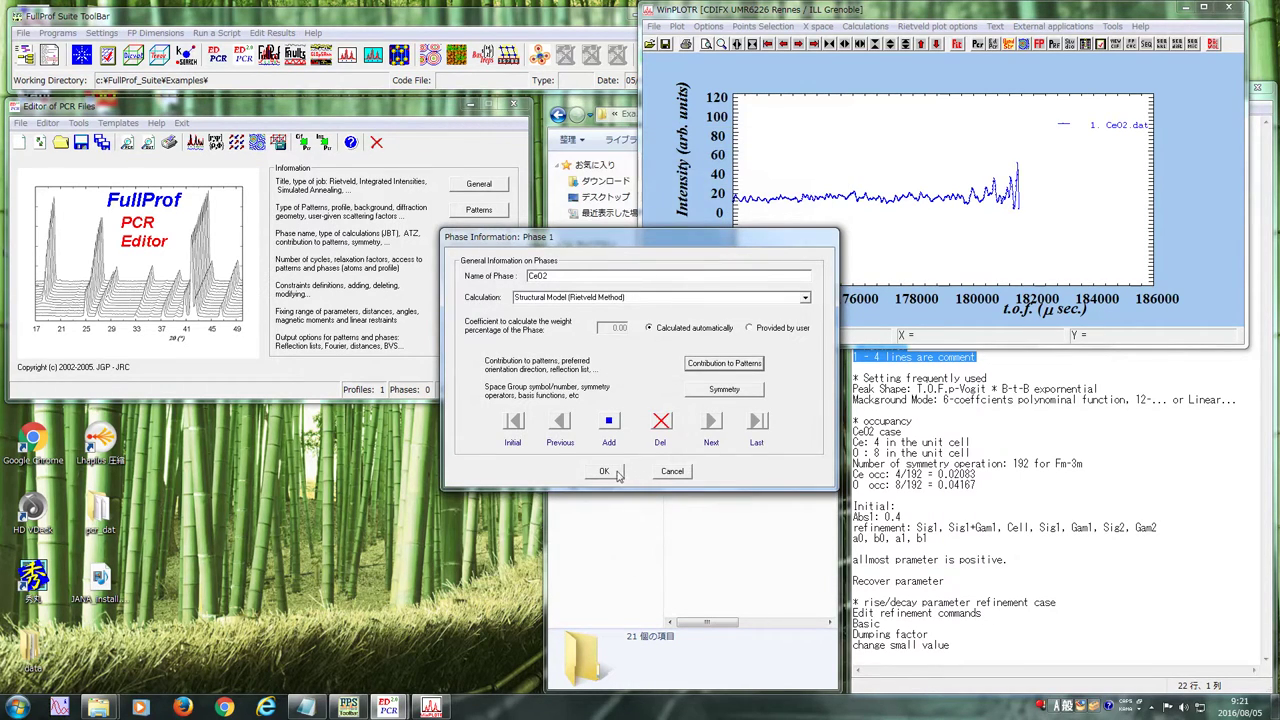
# Set the phase's space group to F m -3 m, generate its symmetry operators, compare with the occupancy notes, and accept the phase settings
pyautogui.click(722, 389)
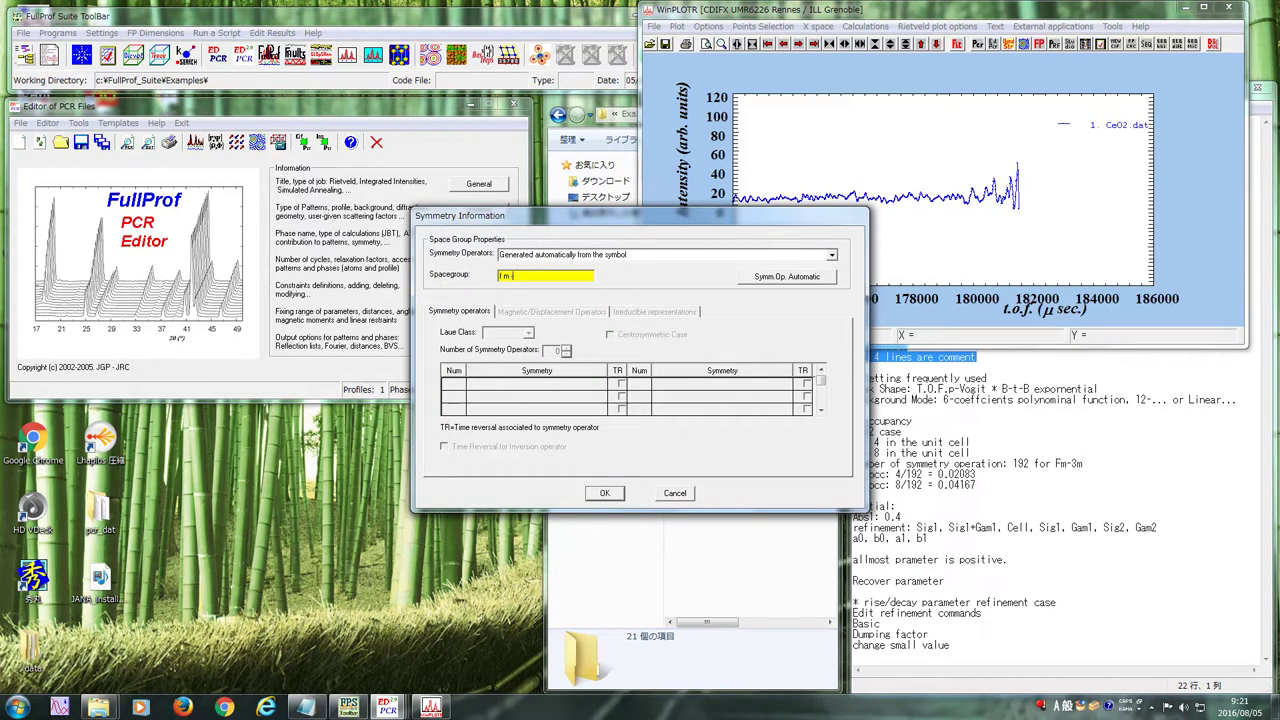
pyautogui.click(785, 277)
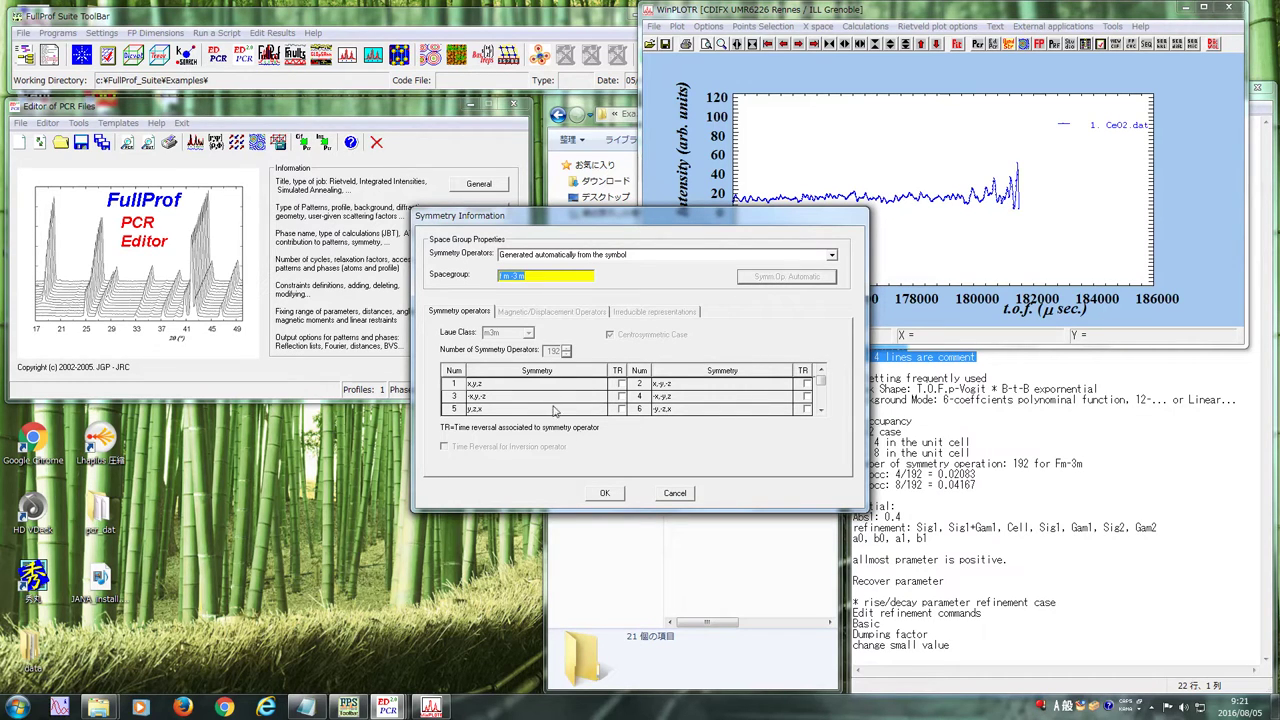
pyautogui.click(1079, 478)
pyautogui.moveTo(920, 474); pyautogui.dragTo(907, 474)
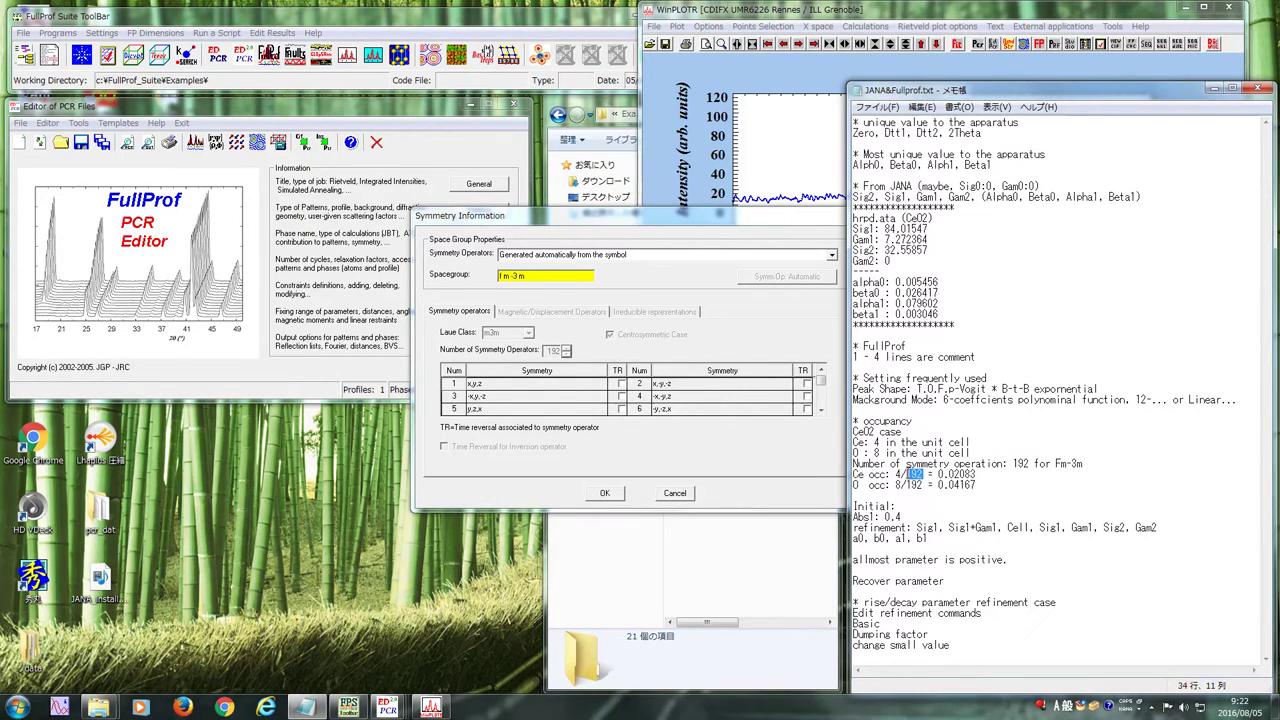
pyautogui.click(605, 492)
pyautogui.click(604, 471)
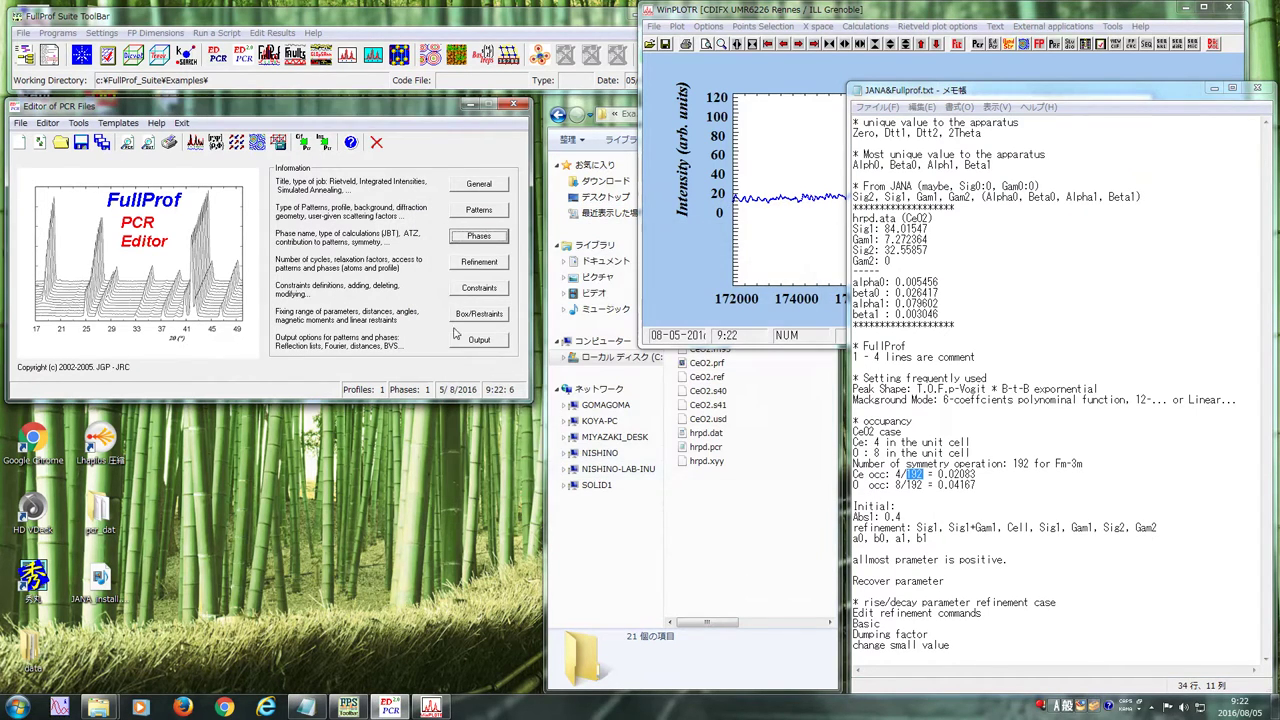
# Set the atomic, anisotropic, profile and global relaxation factors of the refinement to 0.3
pyautogui.click(478, 261)
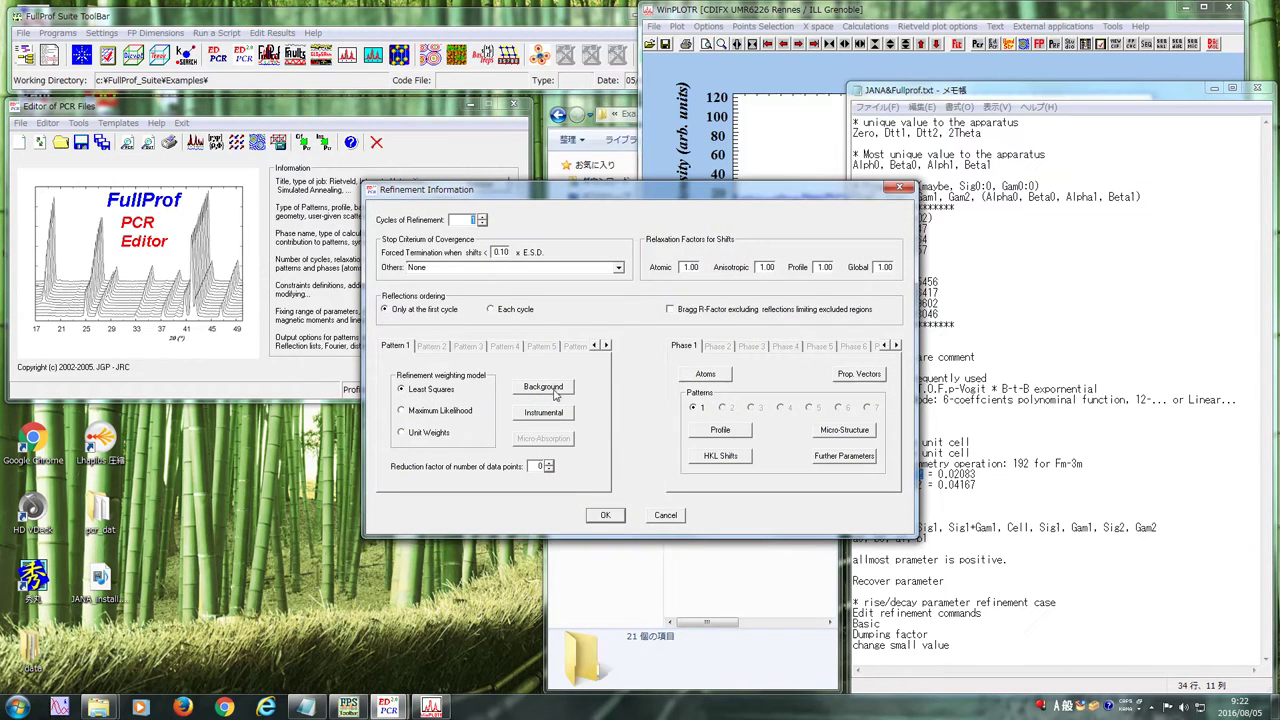
pyautogui.moveTo(687, 267); pyautogui.dragTo(714, 268)
pyautogui.write('0.3')
pyautogui.doubleClick(770, 268)
pyautogui.write('0.3')
pyautogui.doubleClick(822, 267)
pyautogui.write('0')
pyautogui.doubleClick(878, 267)
pyautogui.write('0.3')
# Import pattern 1's background points from CeO2.BGR and accept the background settings
pyautogui.click(561, 397)
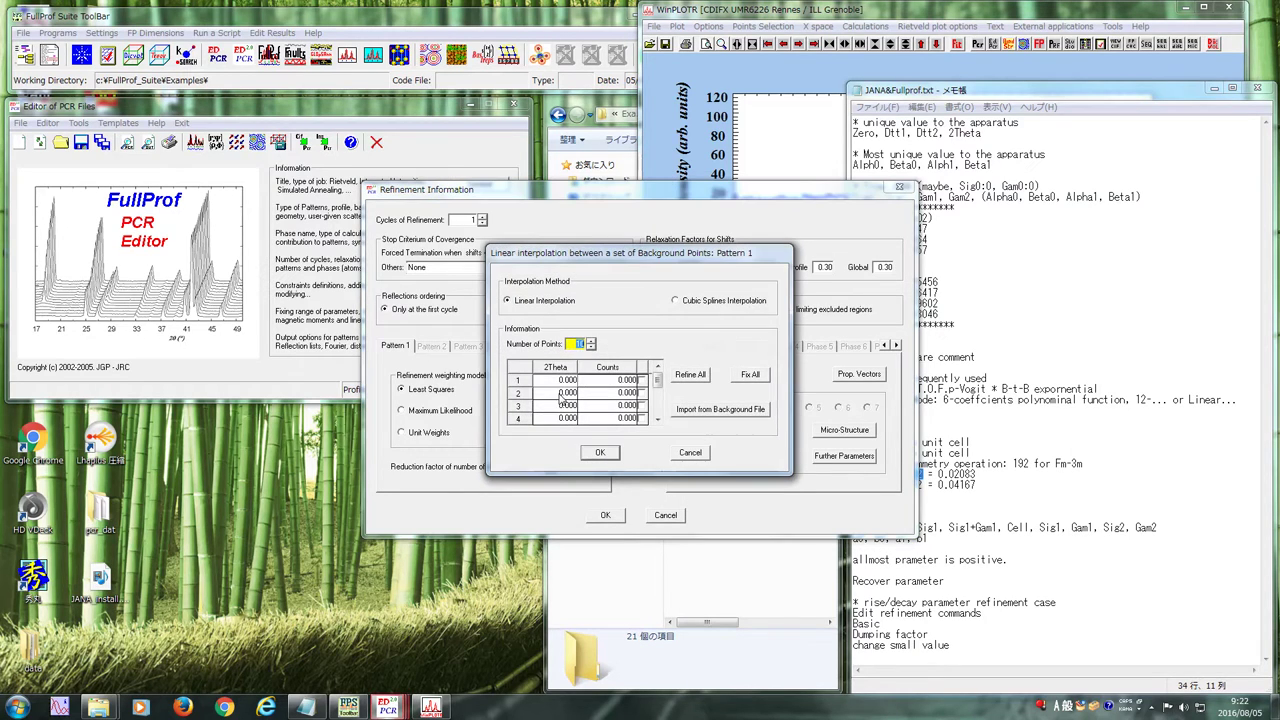
pyautogui.click(690, 416)
pyautogui.click(660, 360)
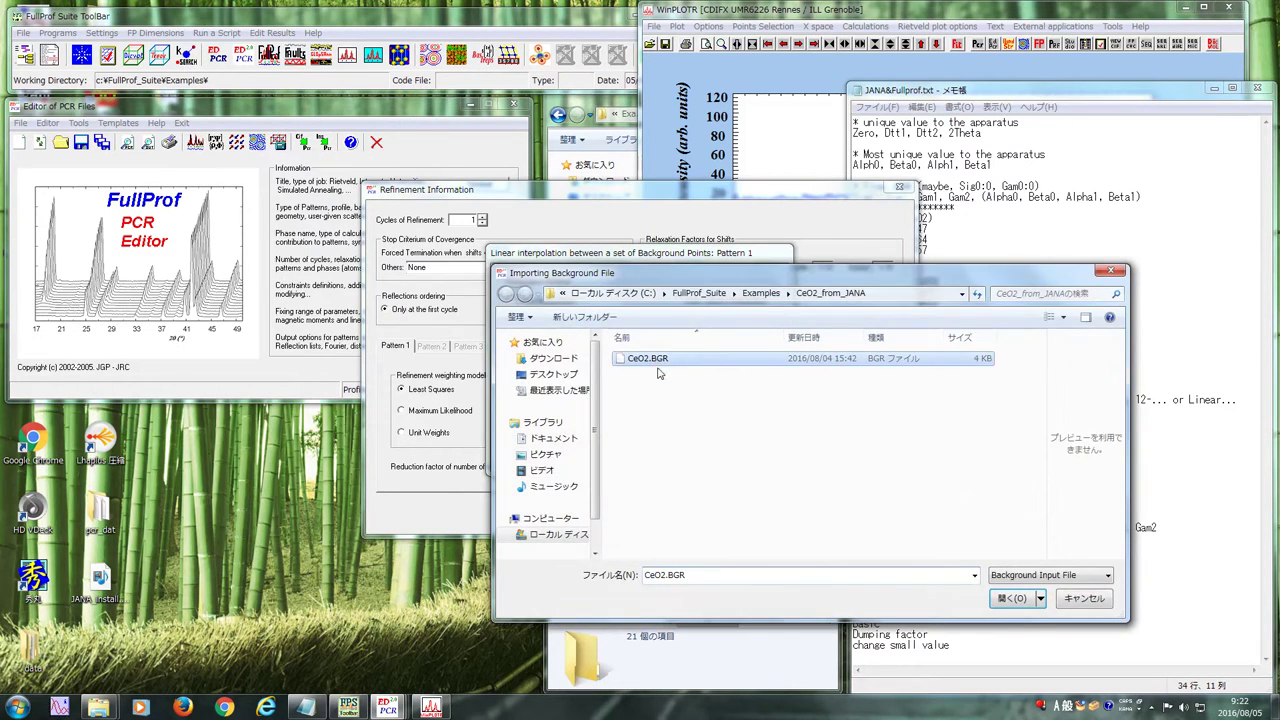
pyautogui.doubleClick(631, 366)
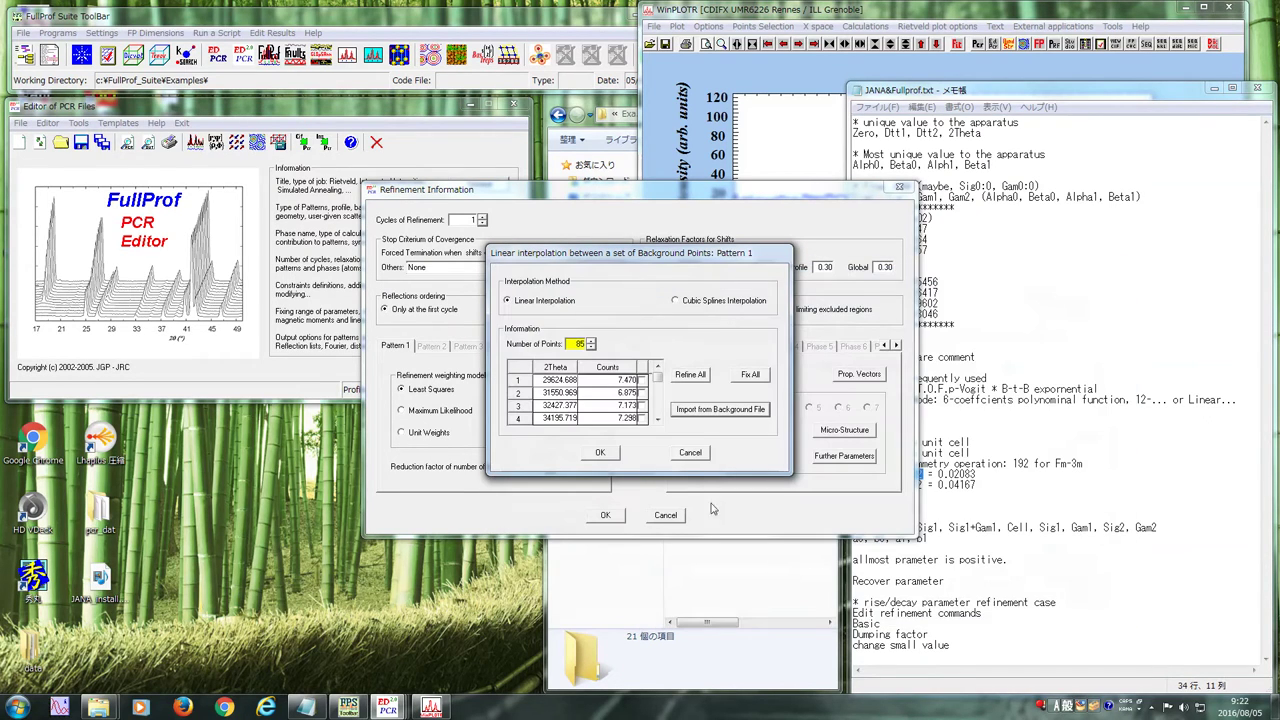
pyautogui.click(601, 453)
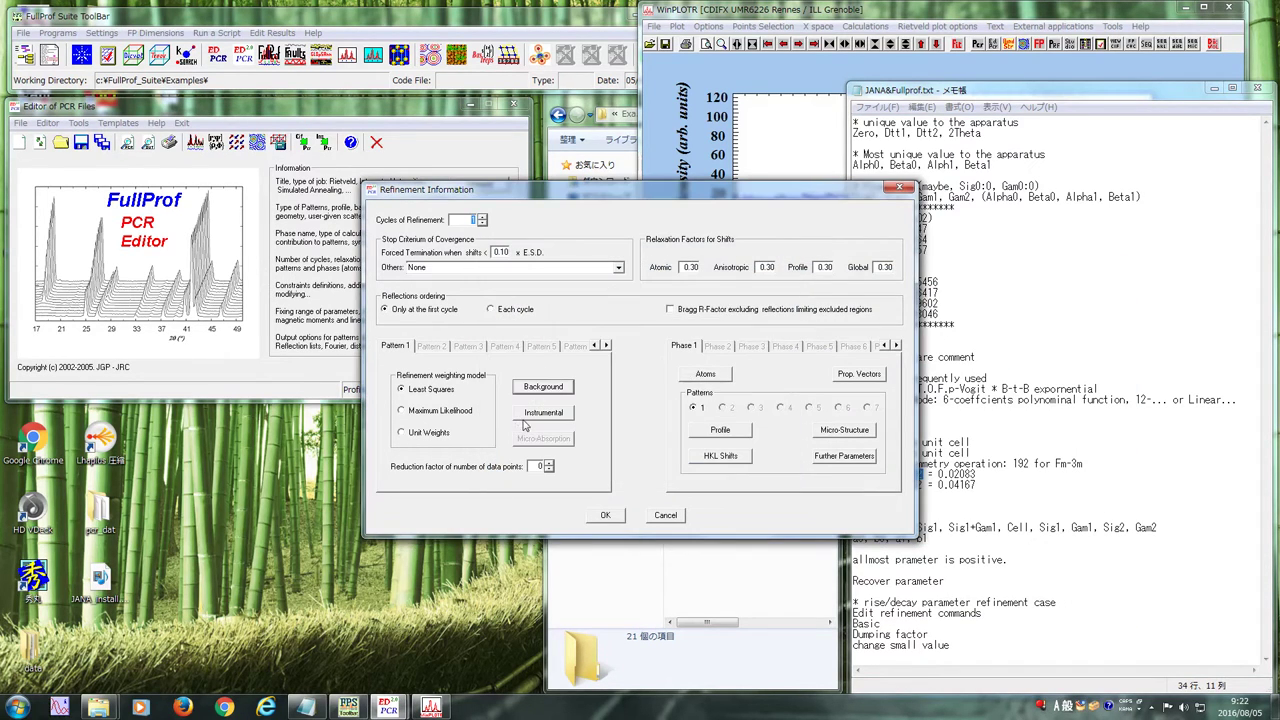
# Open pattern 1's instrumental parameters and the reference file hrpd.pcr, placing its Zero, Dtt1, Dtt2 and 2ThetaBank line beside the dialog
pyautogui.click(542, 412)
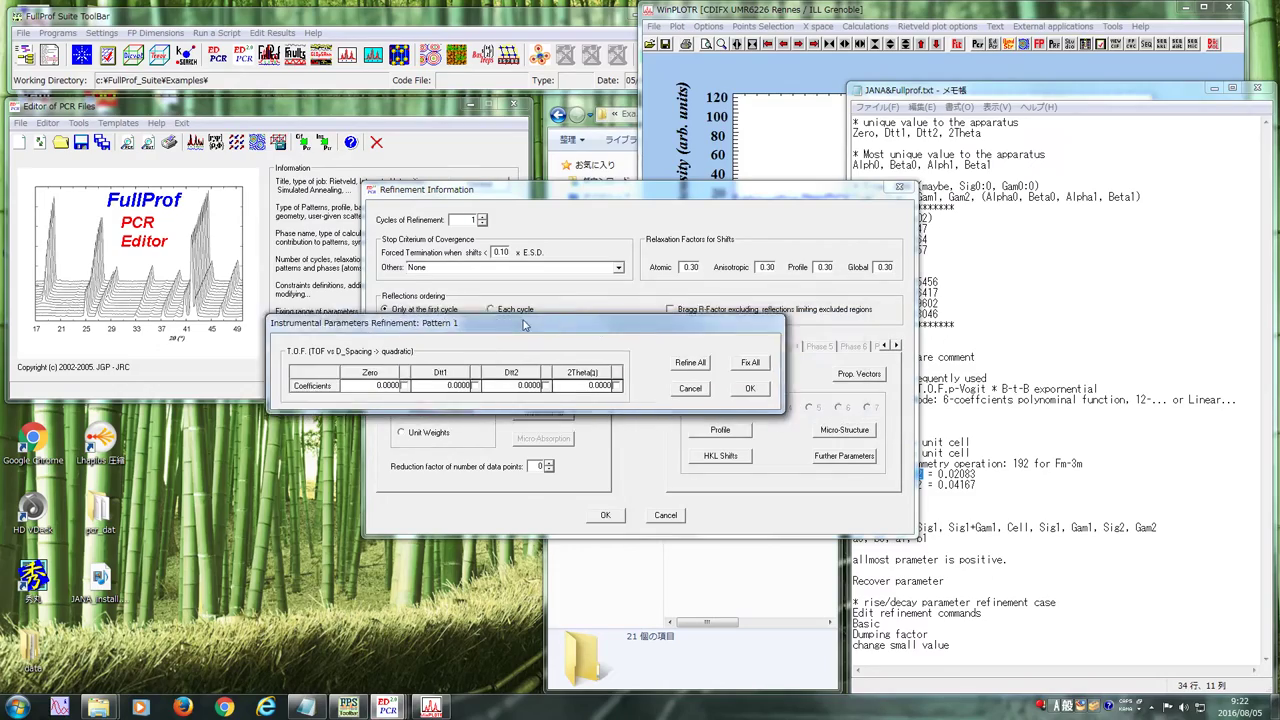
pyautogui.click(701, 595)
pyautogui.doubleClick(772, 447)
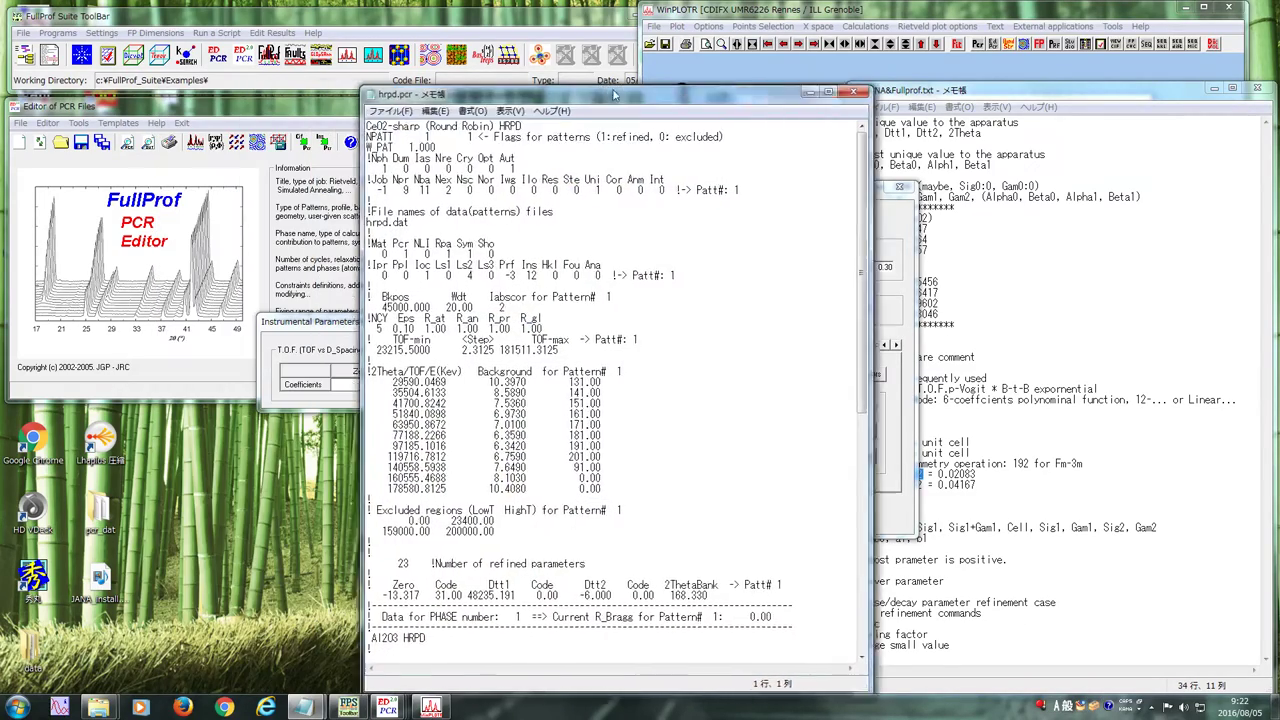
pyautogui.moveTo(561, 92); pyautogui.dragTo(887, 62)
pyautogui.scroll(-11, 716, 292)
pyautogui.moveTo(690, 192); pyautogui.dragTo(1062, 203)
pyautogui.scroll(4, 1042, 272)
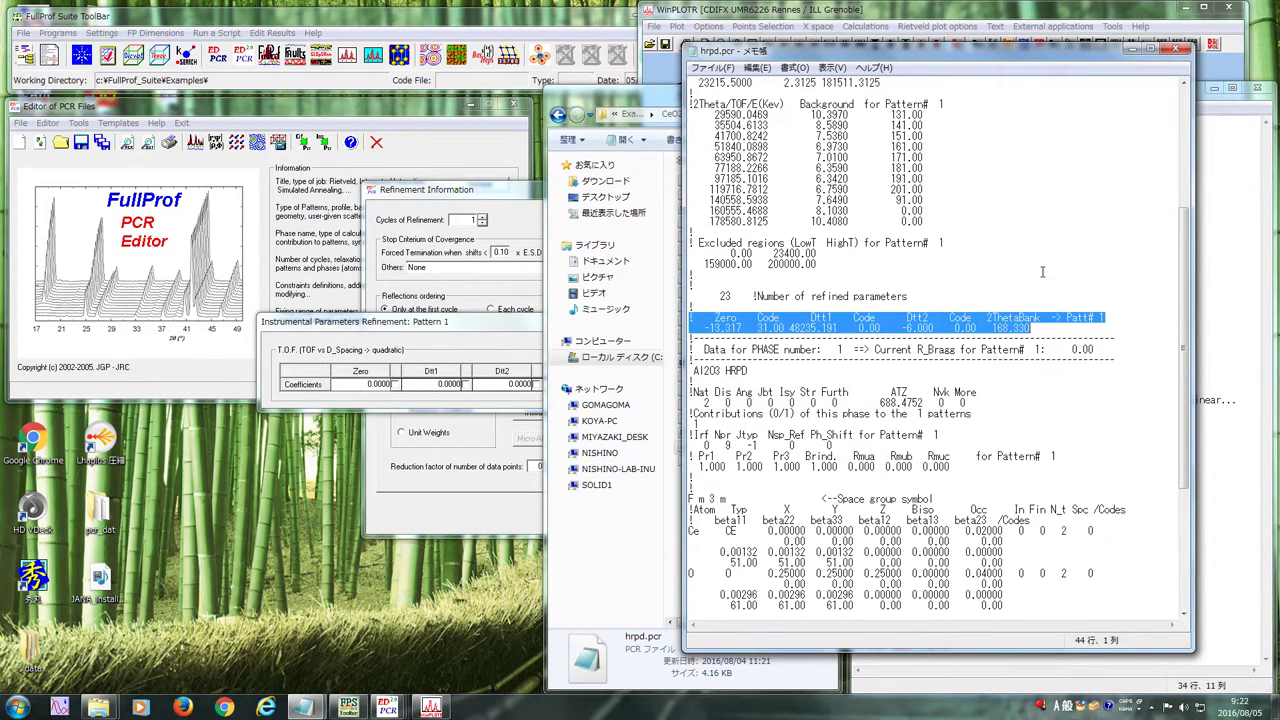
pyautogui.scroll(2, 915, 92)
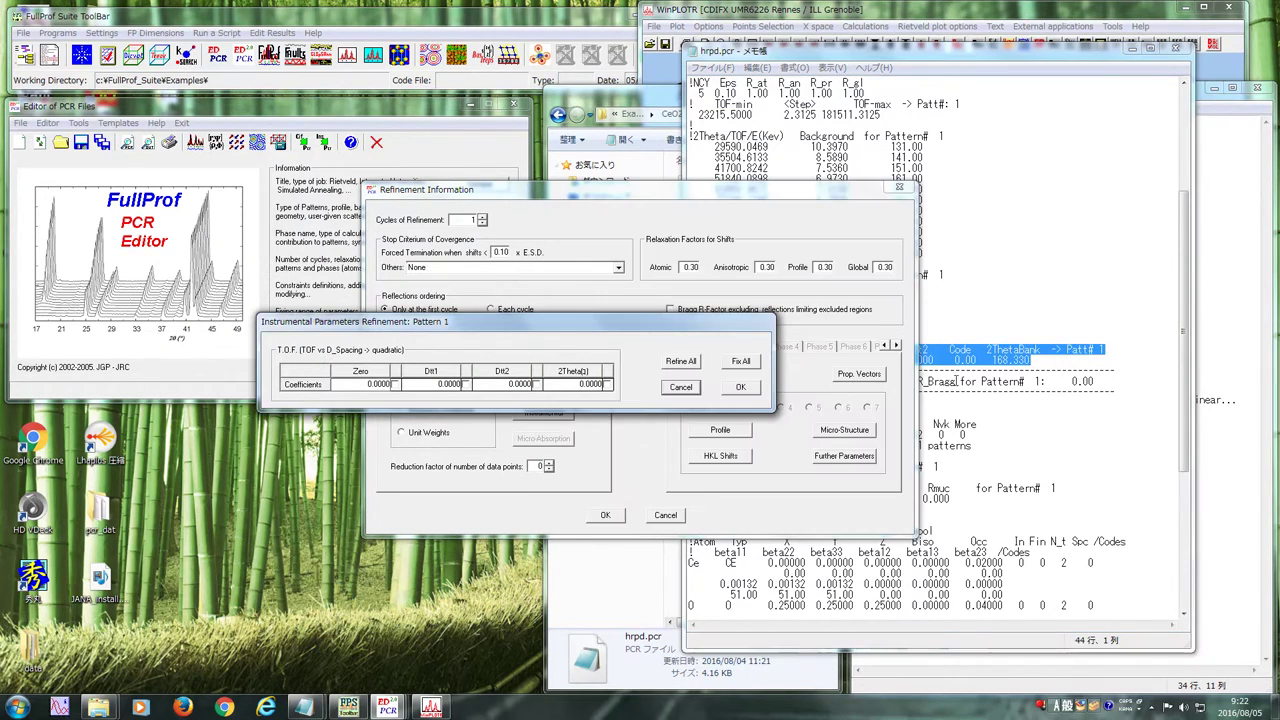
pyautogui.moveTo(860, 50); pyautogui.dragTo(1100, 51)
# Set the instrumental Zero to -13.317 and Dtt1 to 48235.1914, following the values in hrpd.pcr
pyautogui.moveTo(985, 362); pyautogui.dragTo(949, 362)
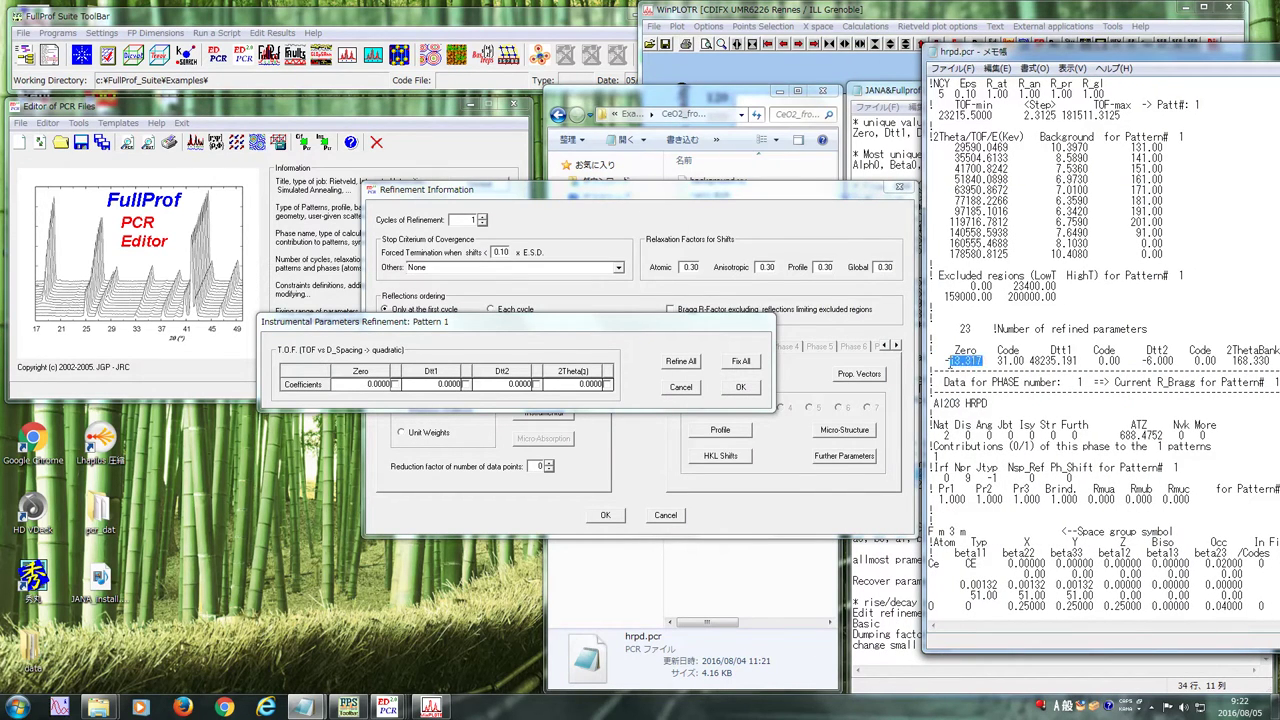
pyautogui.click(371, 379)
pyautogui.doubleClick(386, 384)
pyautogui.write('-13.317')
pyautogui.click(1124, 370)
pyautogui.moveTo(1029, 362); pyautogui.dragTo(1085, 365)
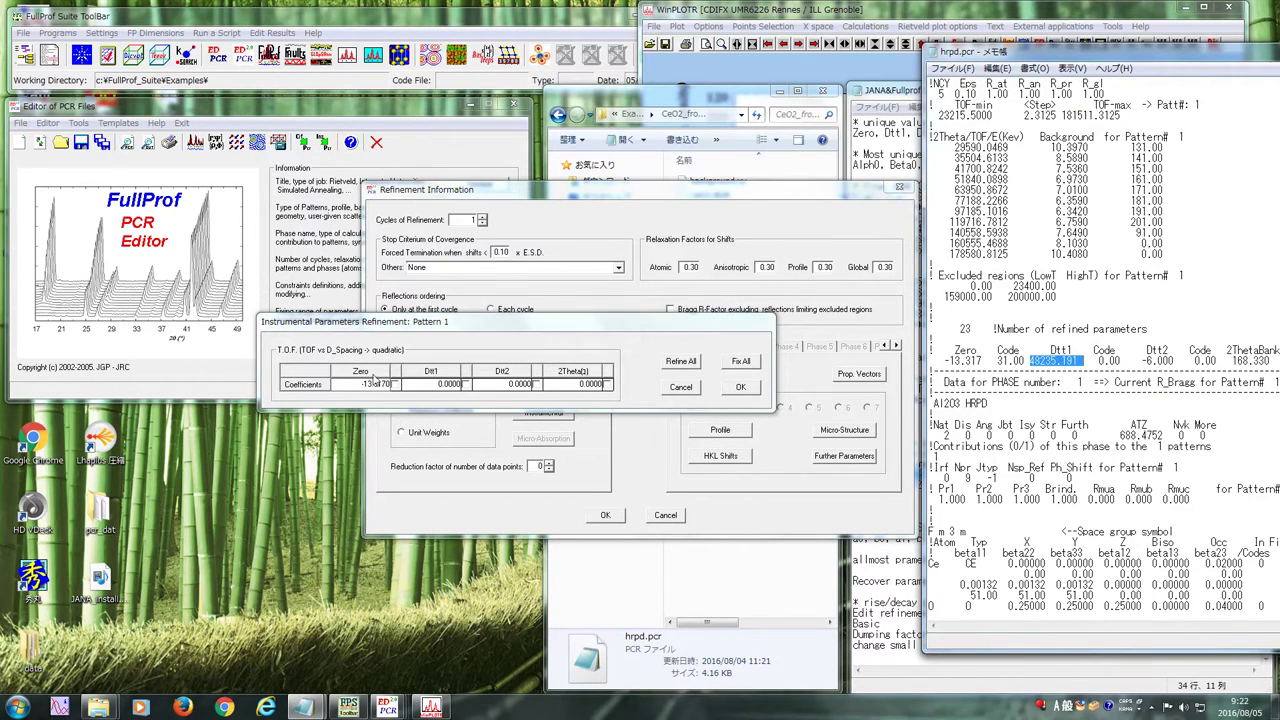
pyautogui.click(452, 385)
pyautogui.doubleClick(452, 385)
pyautogui.write('48235.1914')
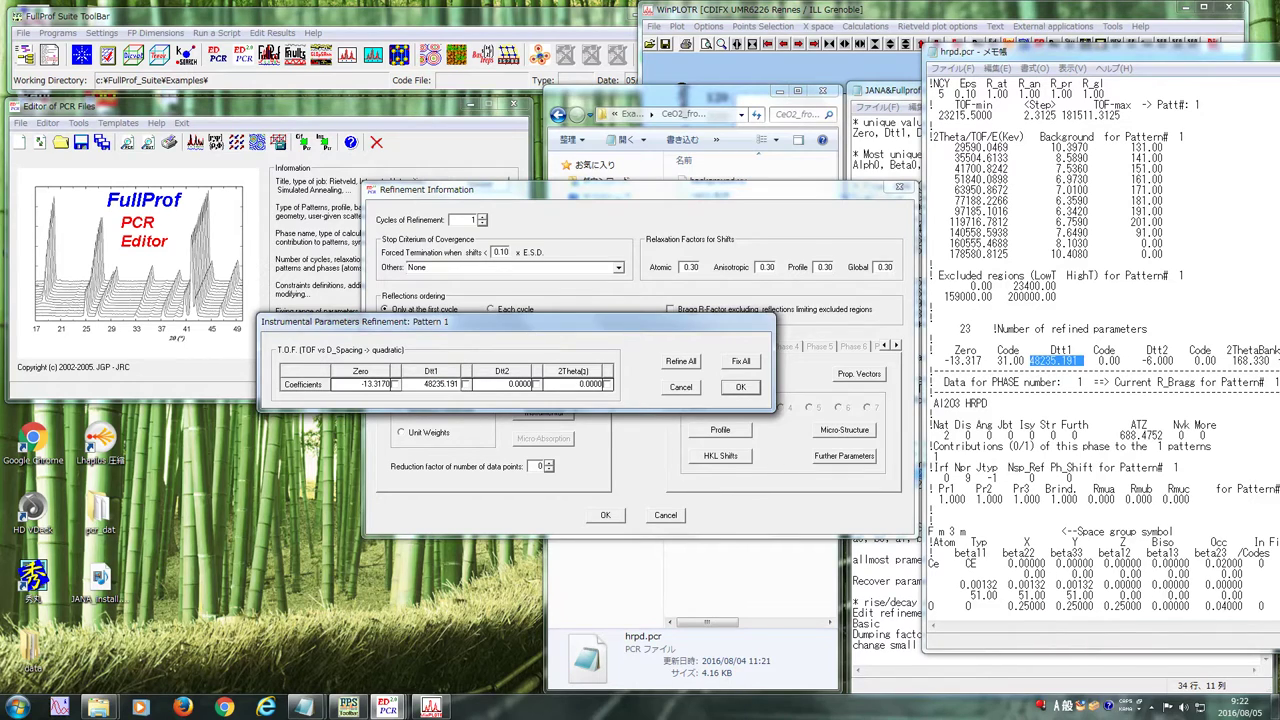
# Copy Dtt2 -6.000 and 2Theta 168.330 from hrpd.pcr into the instrumental parameters and accept them
pyautogui.click(1216, 337)
pyautogui.moveTo(1139, 364); pyautogui.dragTo(1176, 364)
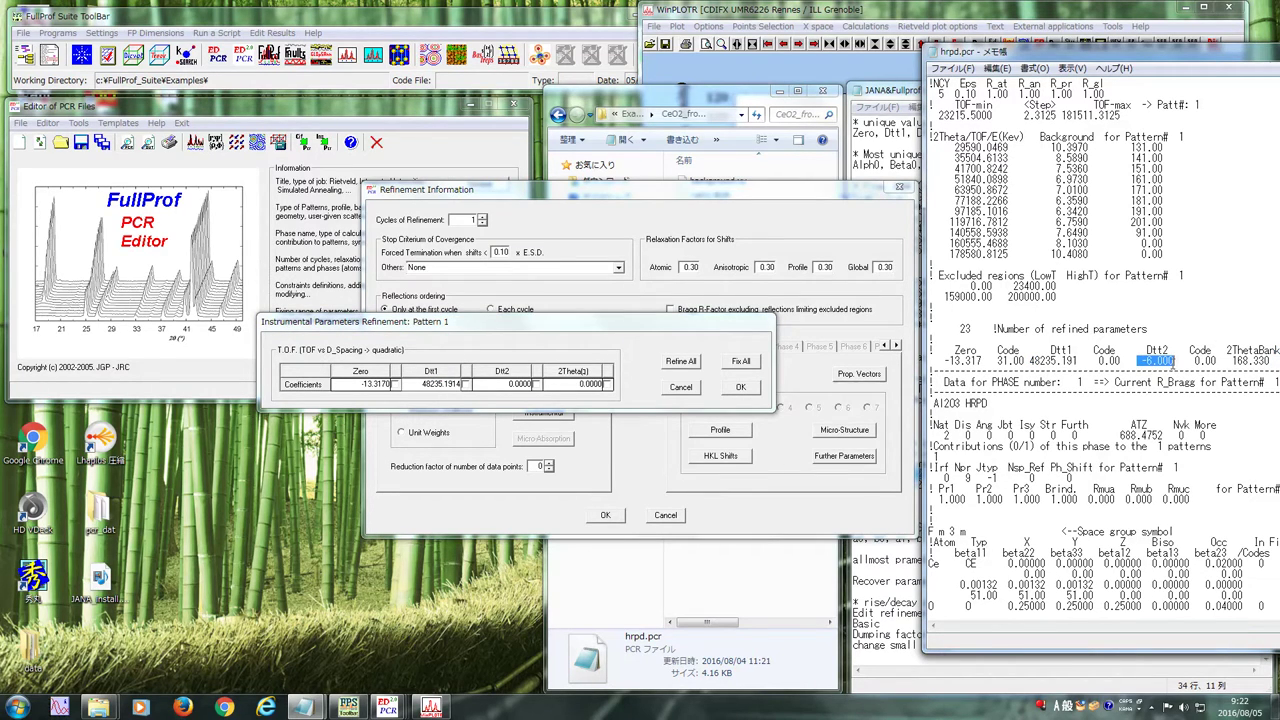
pyautogui.hotkey('ctrl', 'c')
pyautogui.click(503, 386)
pyautogui.doubleClick(503, 386)
pyautogui.hotkey('ctrl', 'v')
pyautogui.press('Tab')
pyautogui.moveTo(1221, 361); pyautogui.dragTo(1274, 361)
pyautogui.hotkey('ctrl', 'c')
pyautogui.click(580, 387)
pyautogui.doubleClick(580, 387)
pyautogui.hotkey('ctrl', 'v')
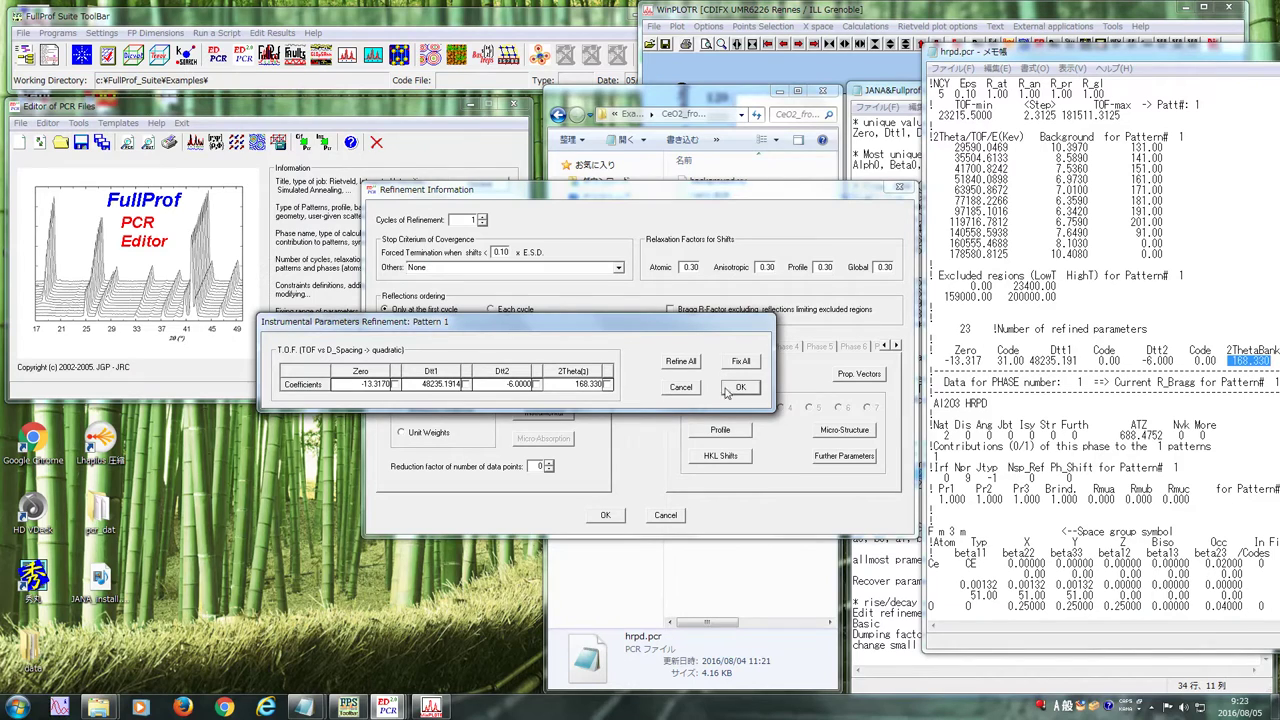
pyautogui.click(738, 388)
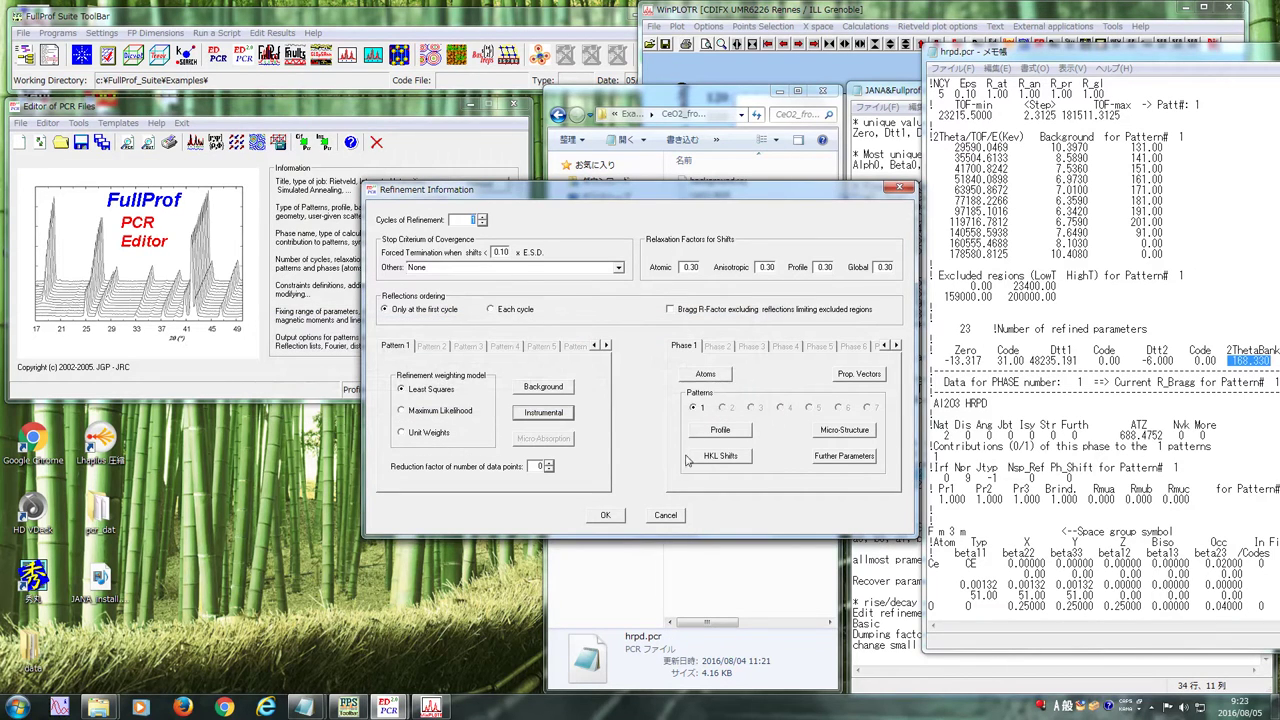
# Define two atoms for phase 1 and enter the first as Ce, type CE, at X, Y, Z = 0 with B 1.2
pyautogui.click(707, 378)
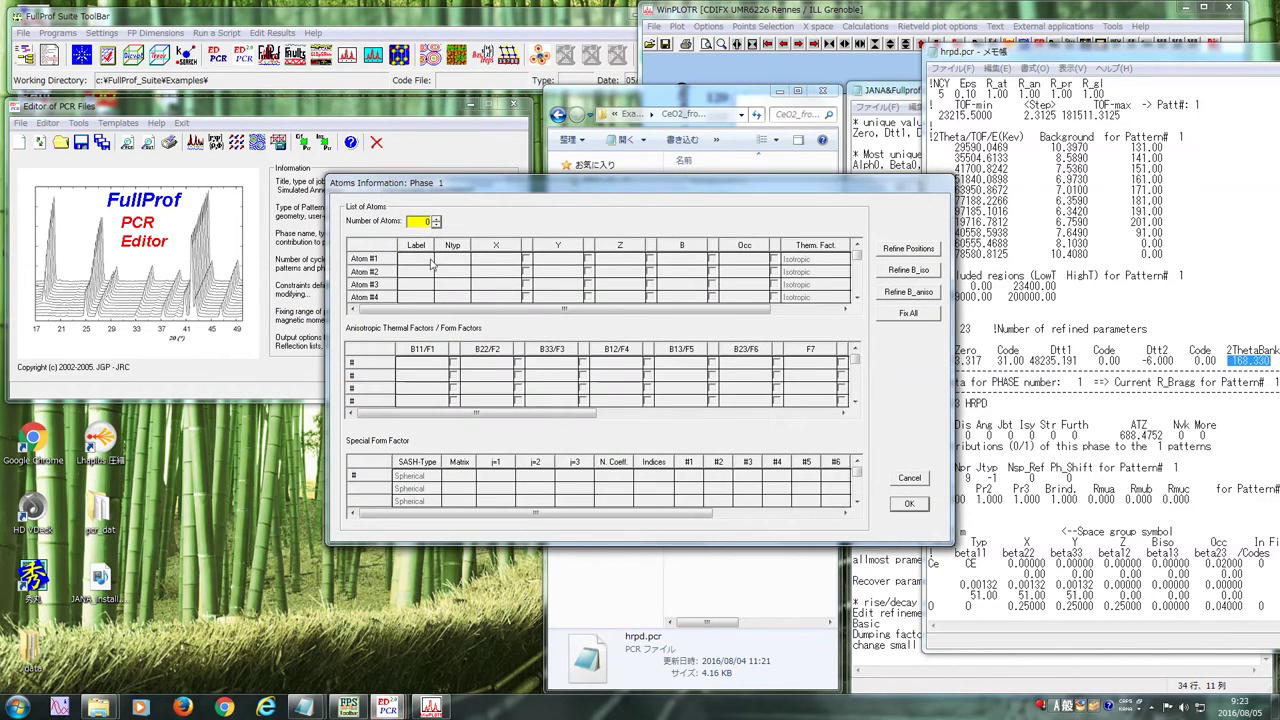
pyautogui.click(437, 219)
pyautogui.click(437, 219)
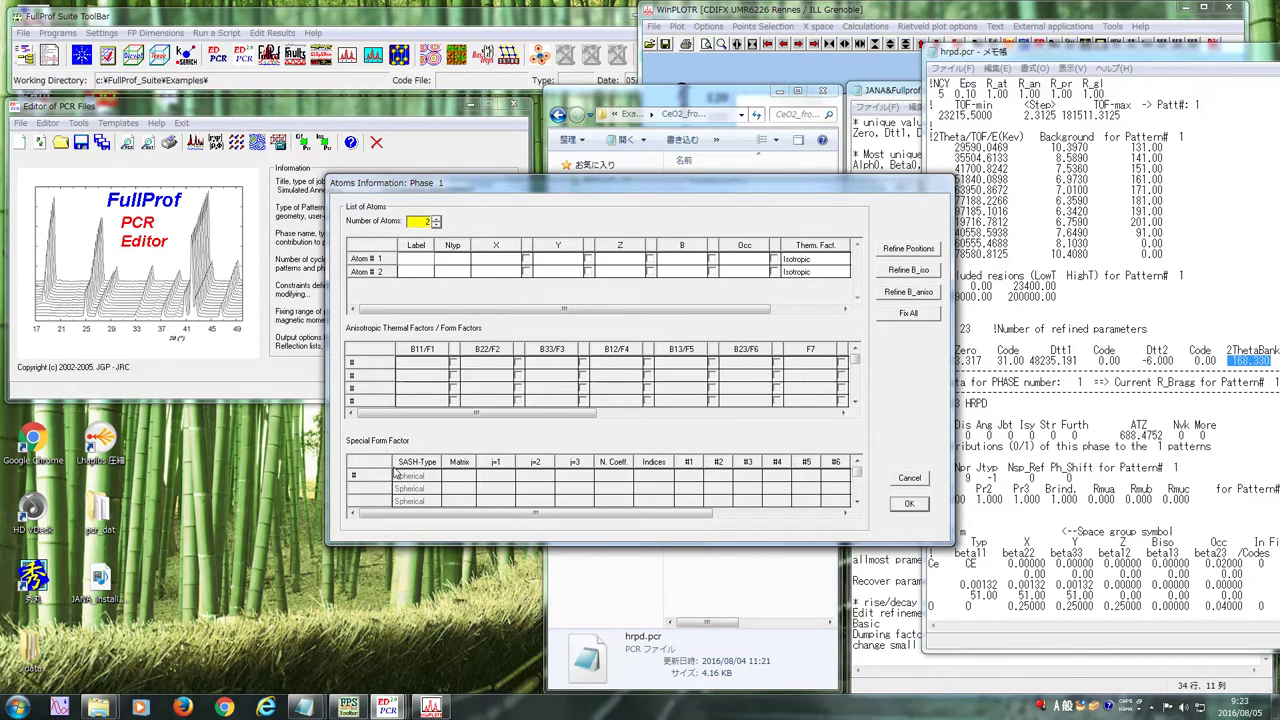
pyautogui.click(460, 258)
pyautogui.click(490, 257)
pyautogui.write('0')
pyautogui.click(540, 262)
pyautogui.click(617, 259)
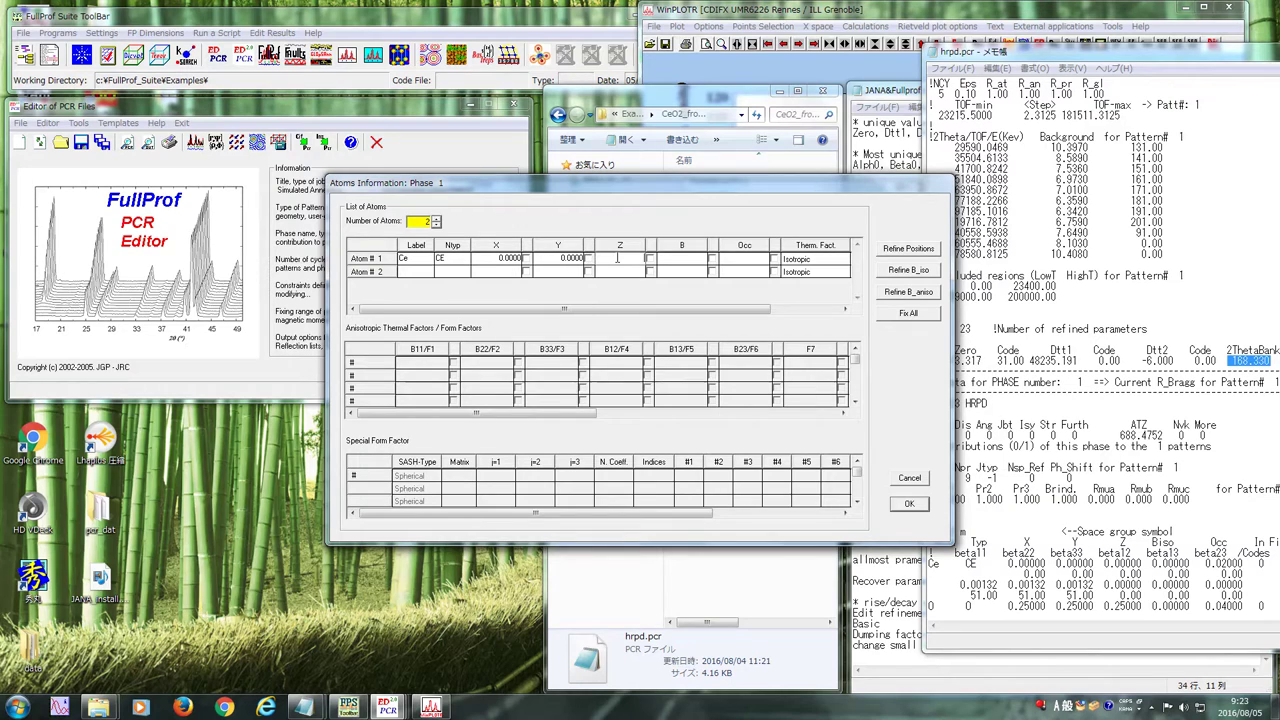
pyautogui.click(687, 261)
pyautogui.press('Return')
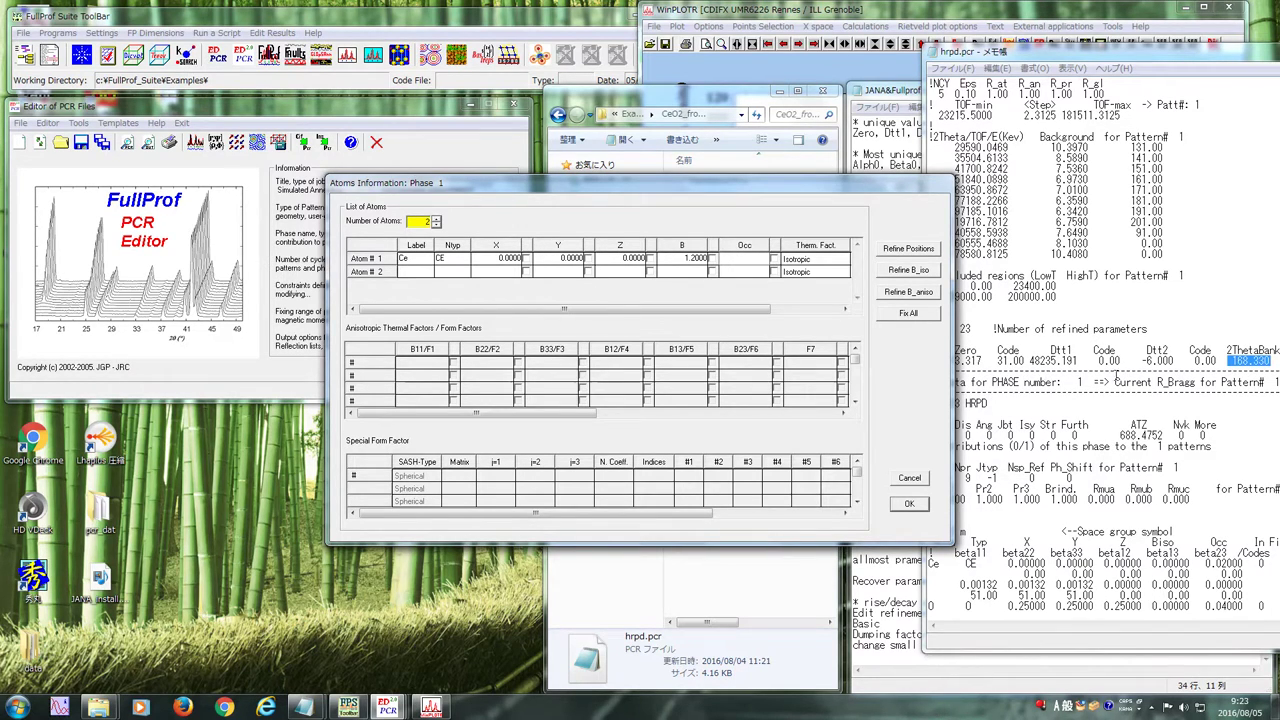
# Copy the Ce occupancy 0.02083 from the JANA&Fullprof.txt notes into the first atom
pyautogui.click(1137, 382)
pyautogui.click(881, 584)
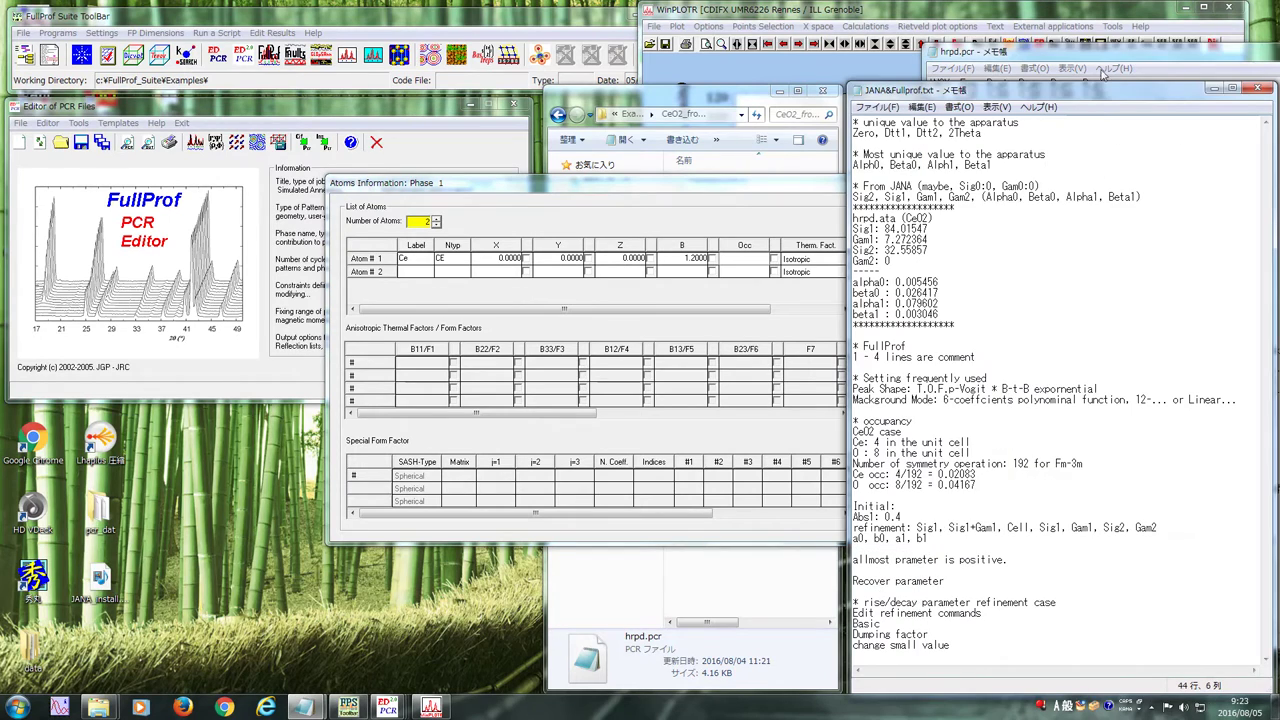
pyautogui.click(1105, 55)
pyautogui.click(1110, 497)
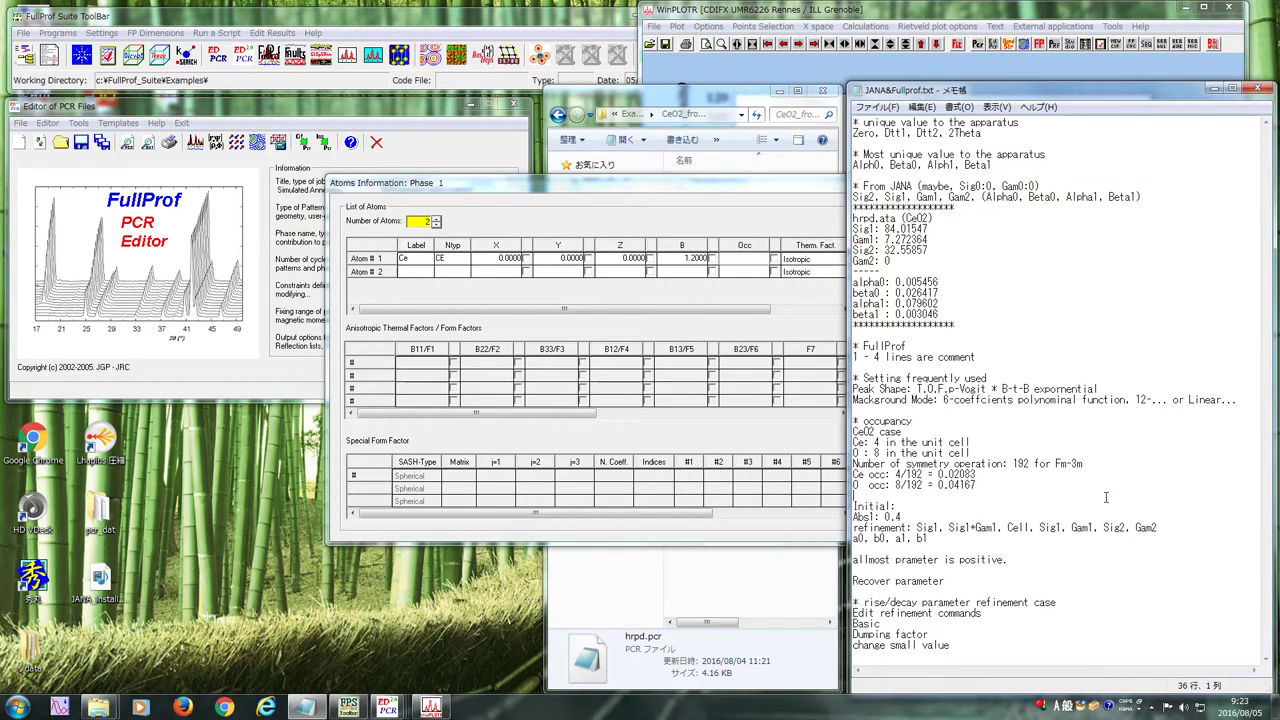
pyautogui.moveTo(977, 474); pyautogui.dragTo(832, 474)
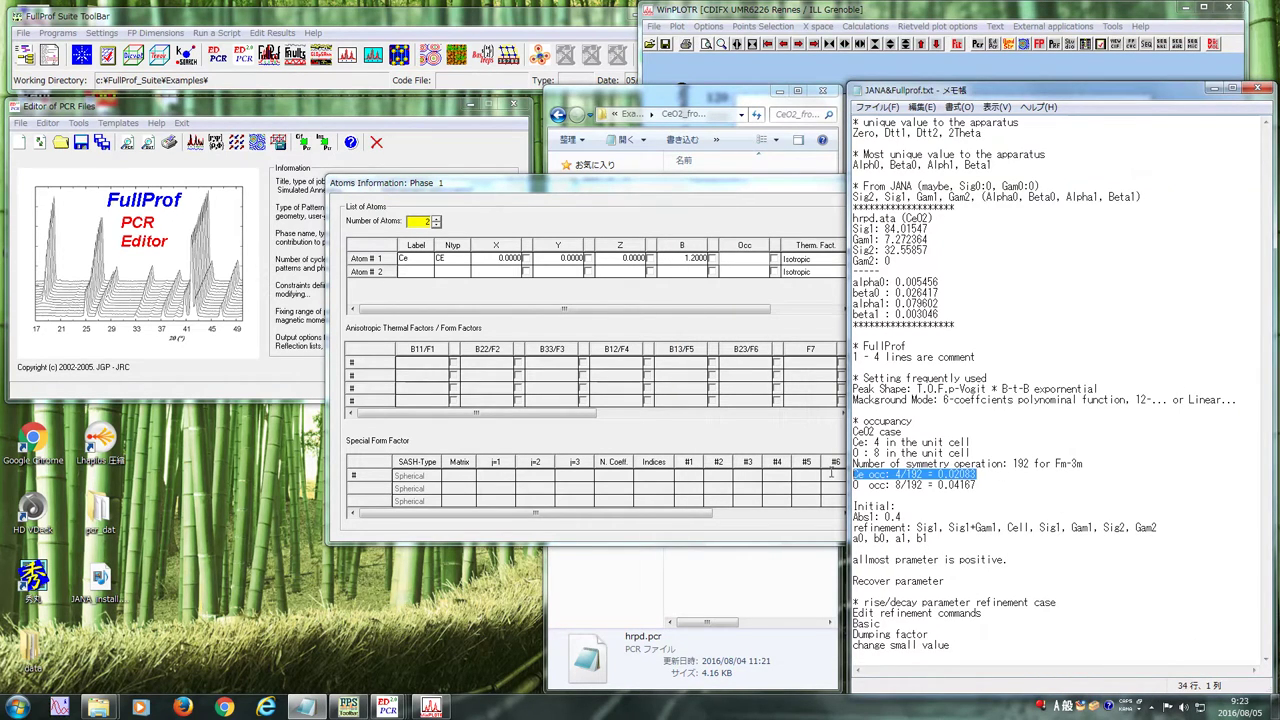
pyautogui.moveTo(982, 474); pyautogui.dragTo(938, 474)
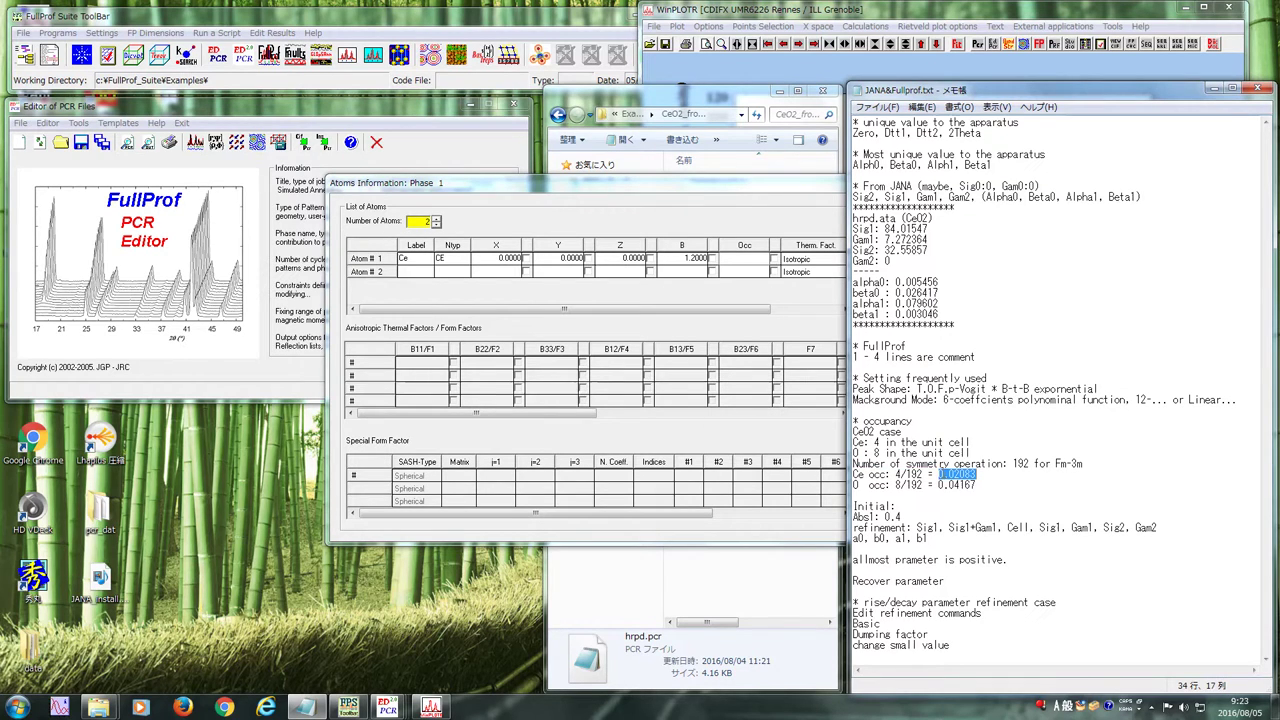
pyautogui.click(743, 259)
pyautogui.hotkey('ctrl', 'v')
# Enter the second atom as O, type O, at X, Y, Z = 0.25 with B 1.3
pyautogui.click(408, 273)
pyautogui.click(441, 273)
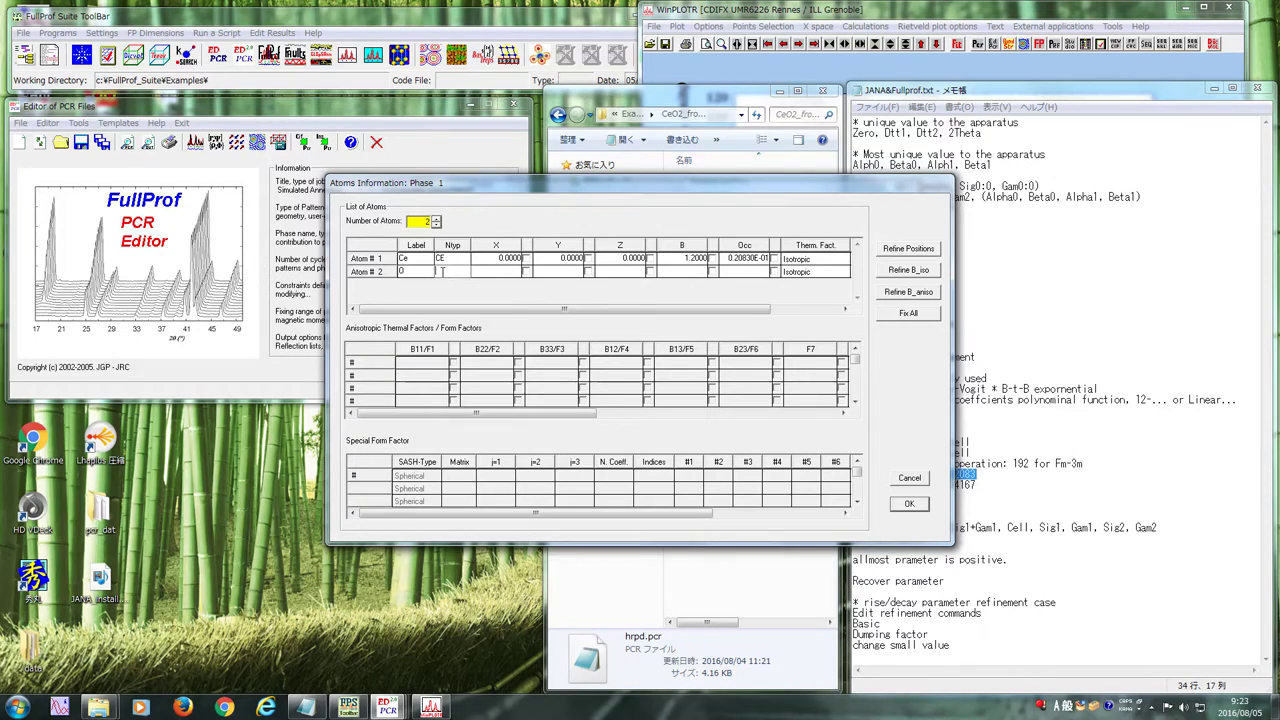
pyautogui.click(492, 266)
pyautogui.write('0.25')
pyautogui.click(543, 275)
pyautogui.click(615, 270)
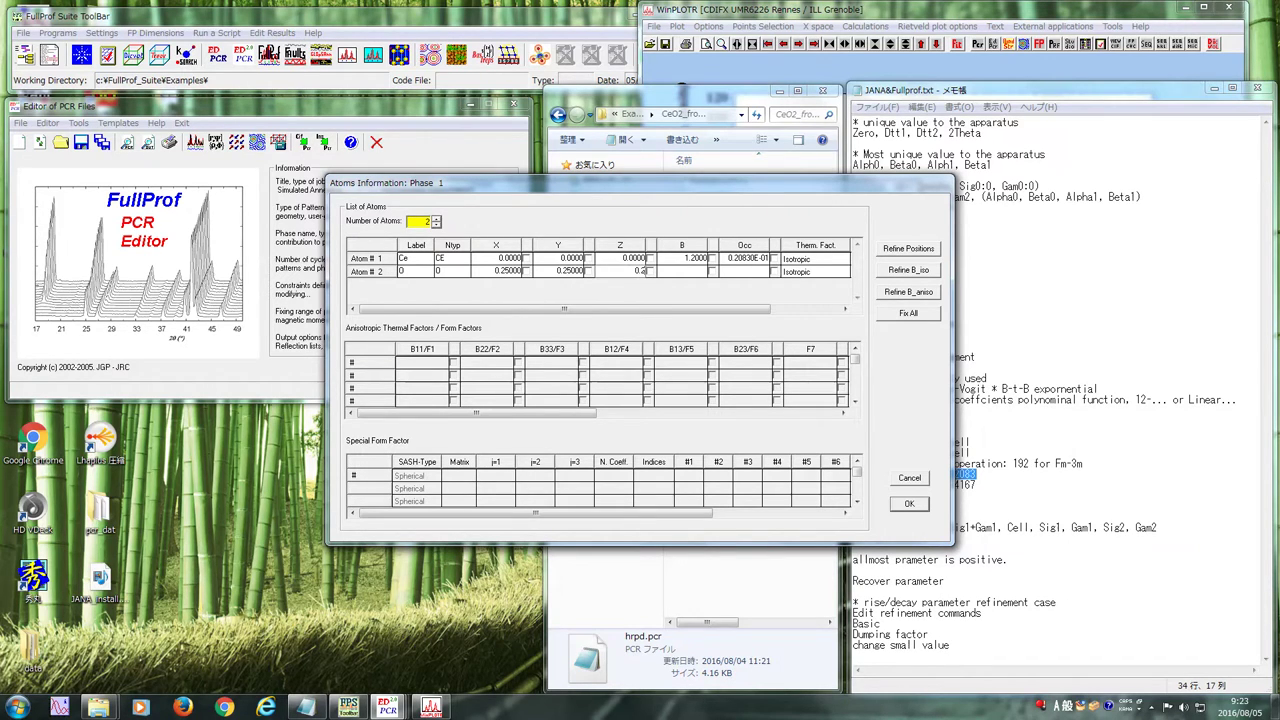
pyautogui.click(686, 272)
pyautogui.write('1.3')
# Copy the O occupancy 0.04167 from the notes into the second atom
pyautogui.click(742, 280)
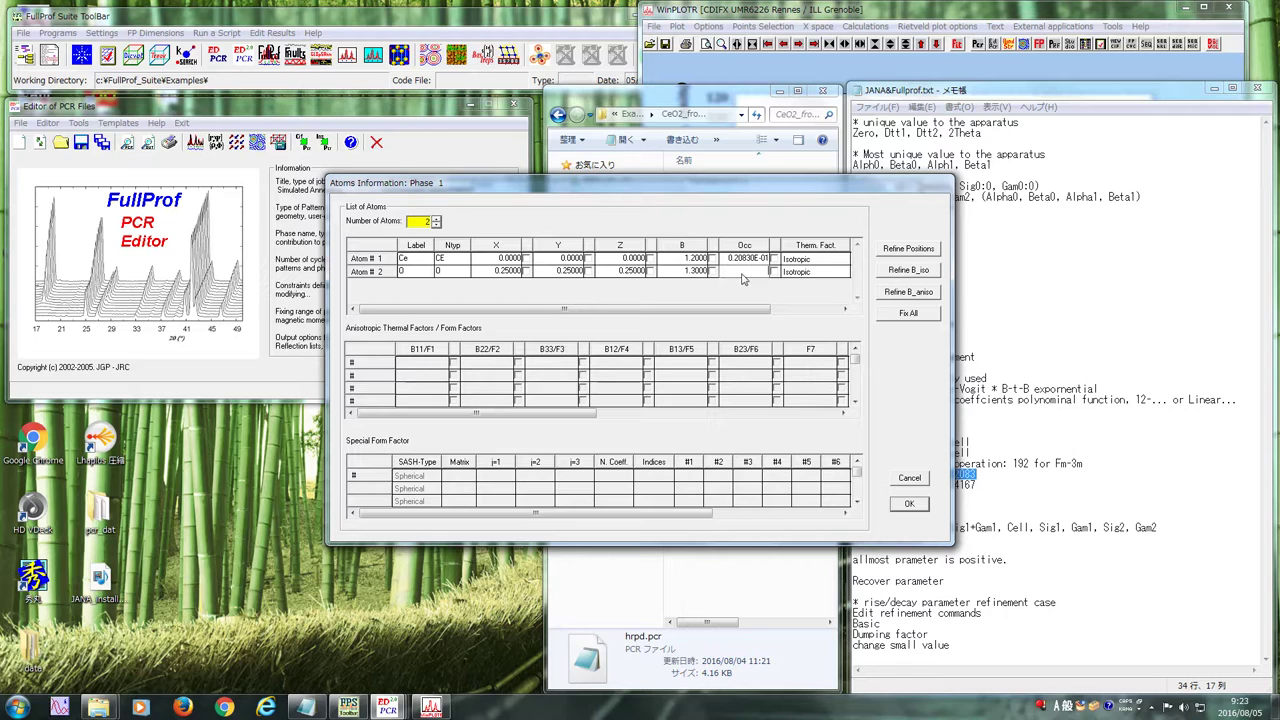
pyautogui.click(1069, 504)
pyautogui.moveTo(983, 491); pyautogui.dragTo(940, 486)
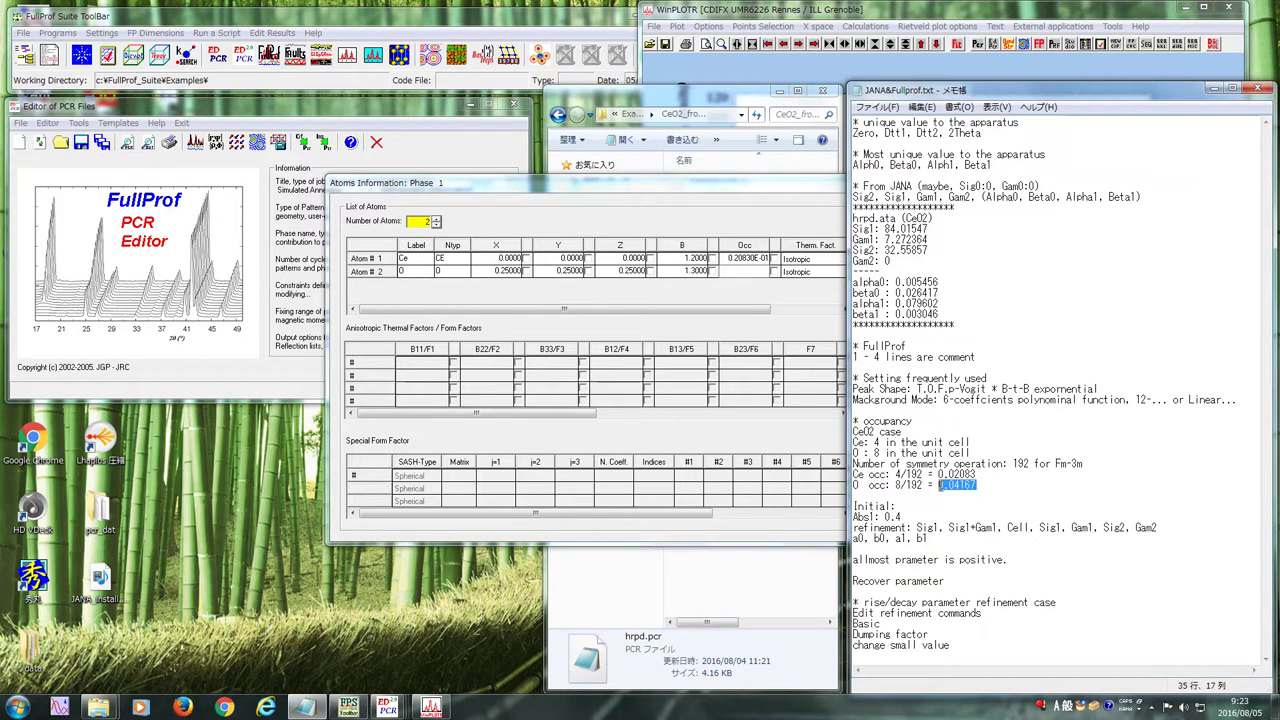
pyautogui.click(760, 270)
pyautogui.hotkey('ctrl', 'v')
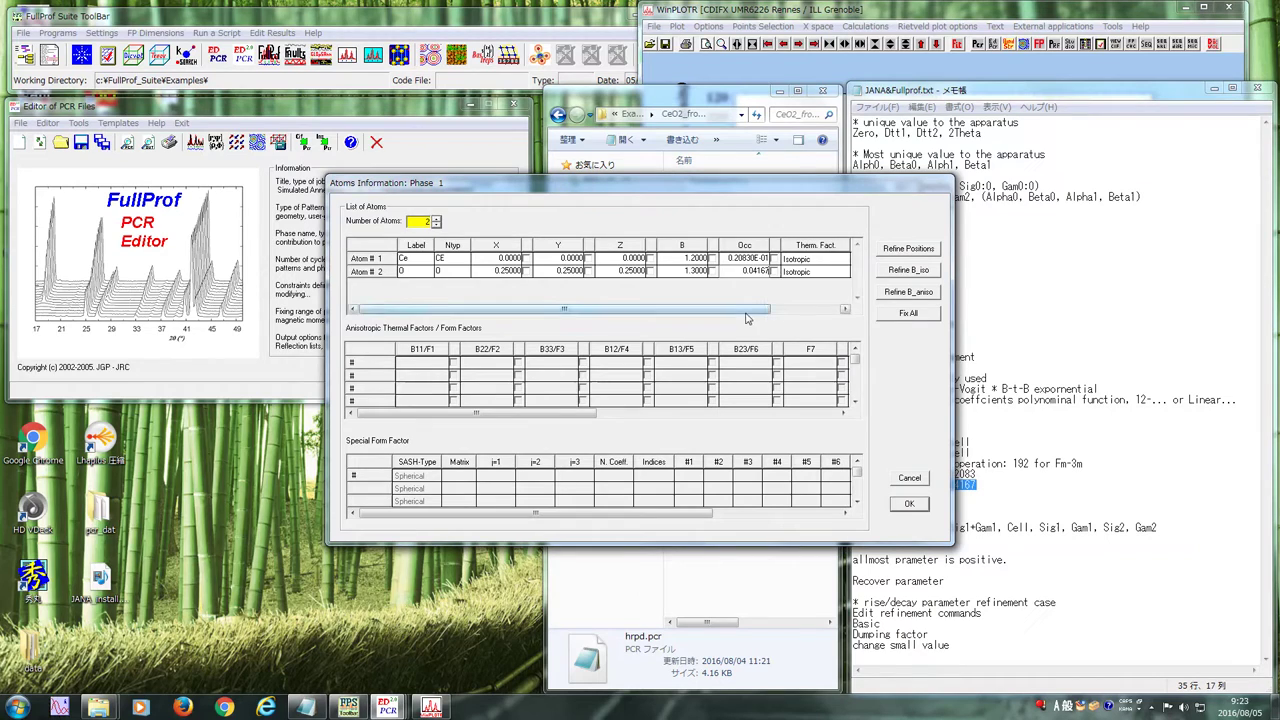
# Try the anisotropic thermal factor on the Ce atom and return it to isotropic
pyautogui.click(811, 318)
pyautogui.click(765, 259)
pyautogui.click(769, 259)
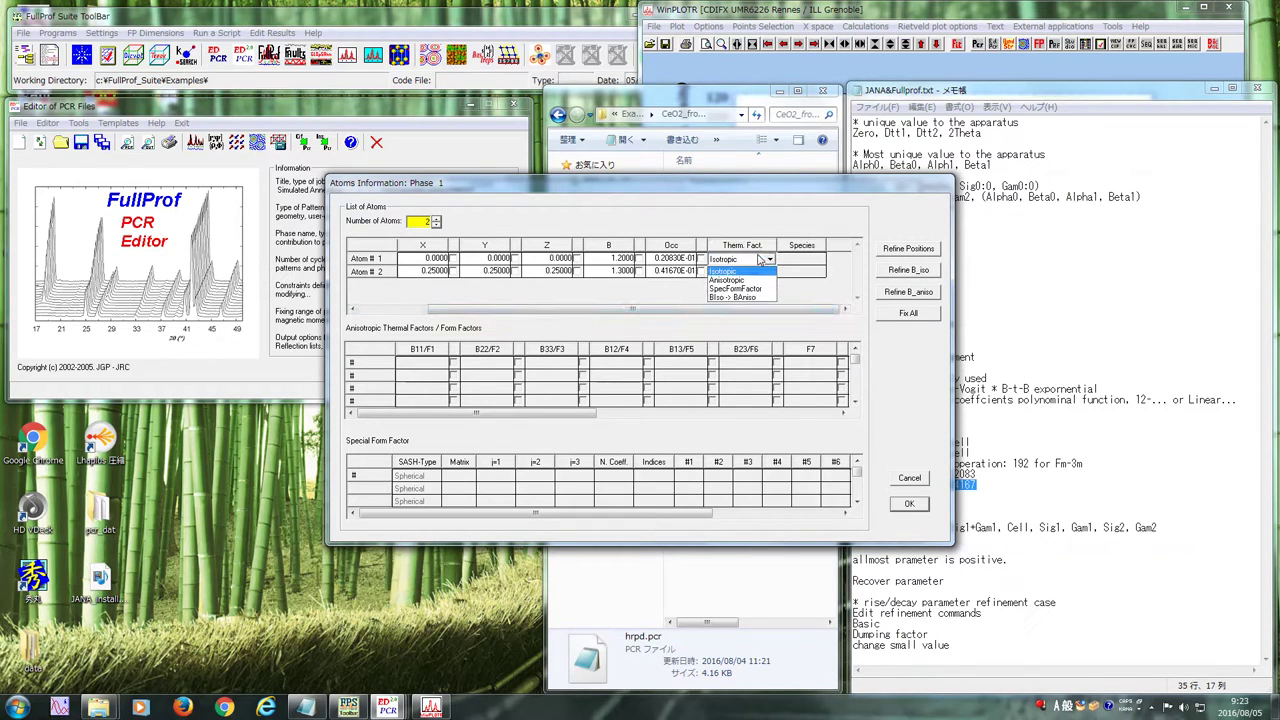
pyautogui.click(761, 232)
pyautogui.click(769, 259)
pyautogui.click(758, 283)
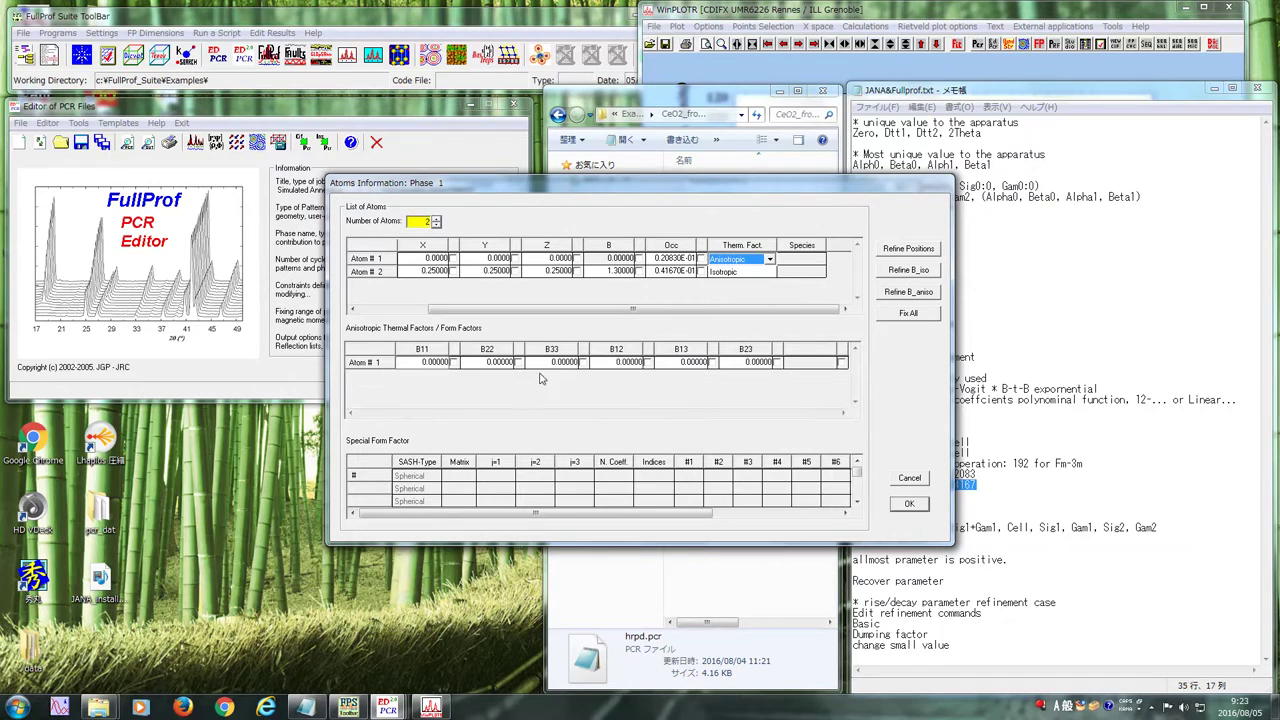
pyautogui.click(769, 259)
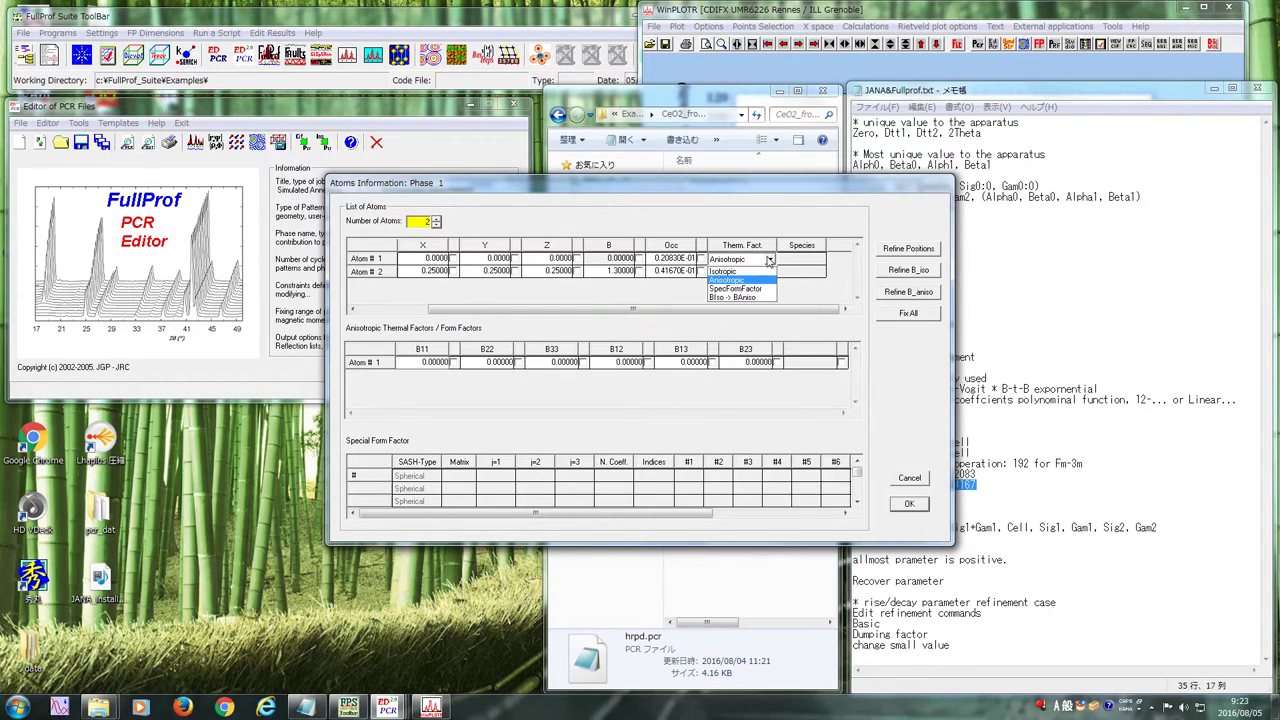
pyautogui.click(735, 271)
pyautogui.click(769, 259)
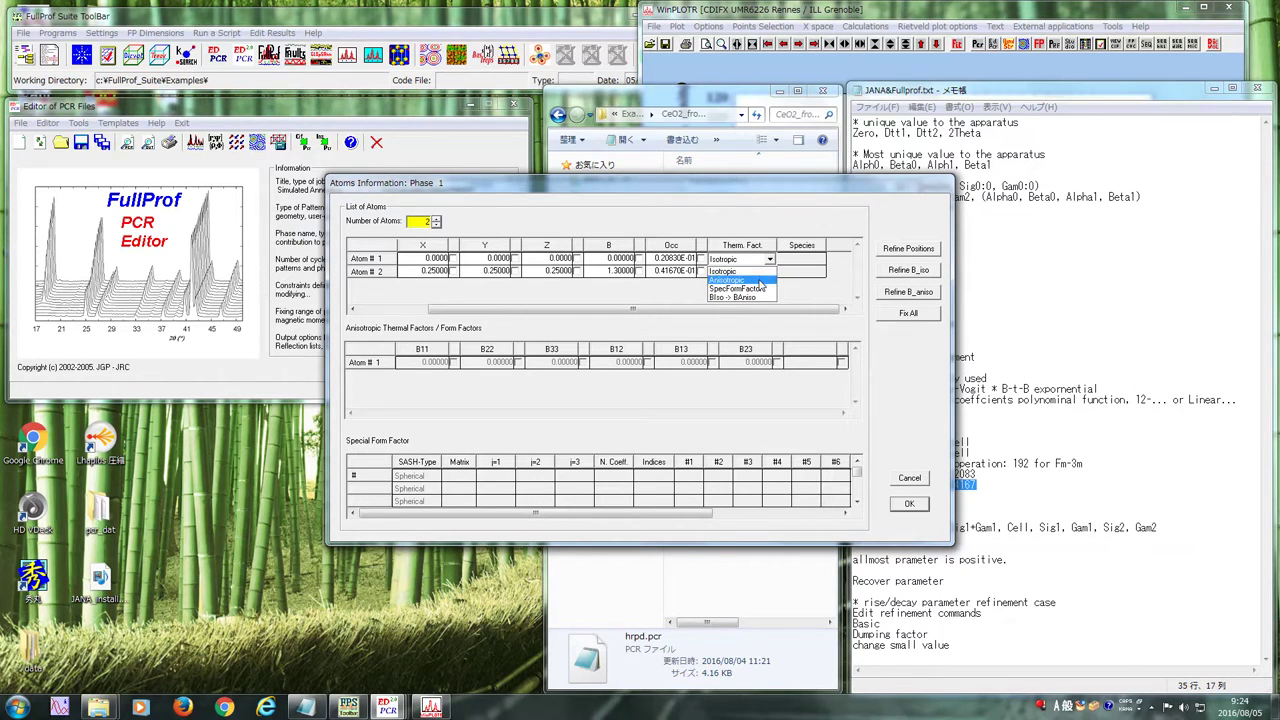
pyautogui.click(758, 280)
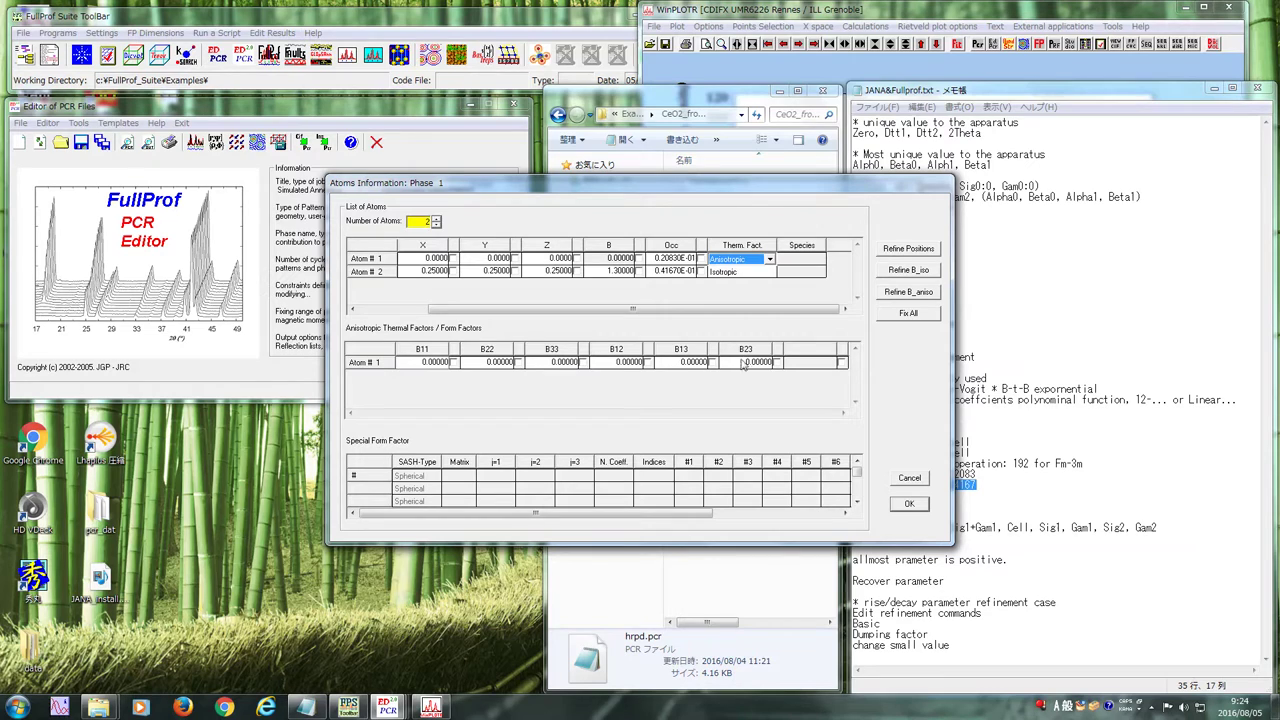
pyautogui.click(770, 259)
pyautogui.click(735, 272)
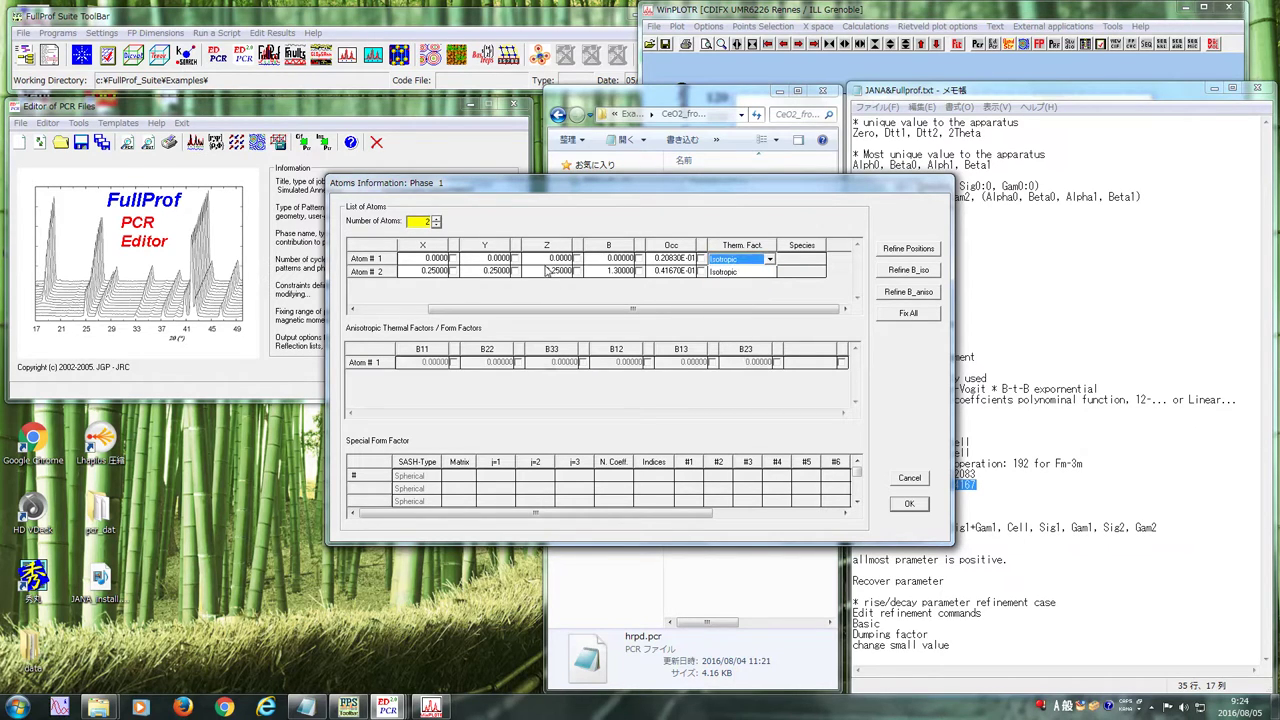
# Set the Ce atom's B to 1.2 again and accept the atom list
pyautogui.click(626, 260)
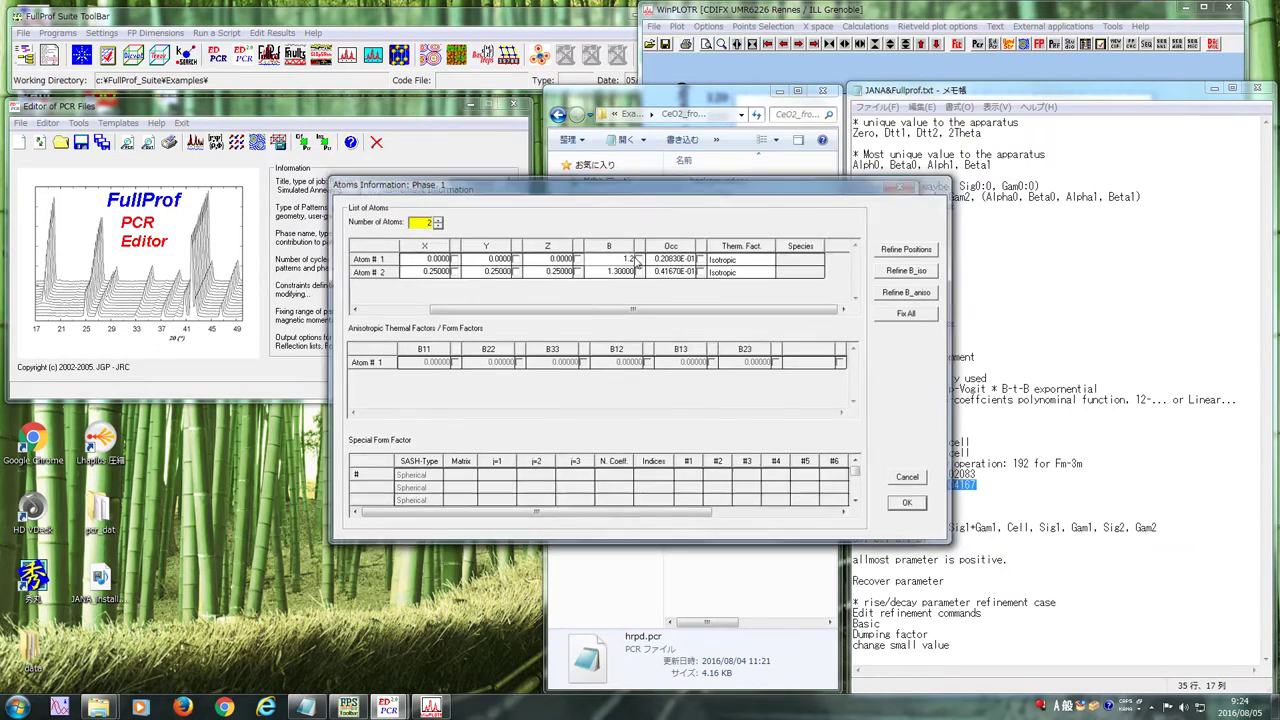
pyautogui.press('Return')
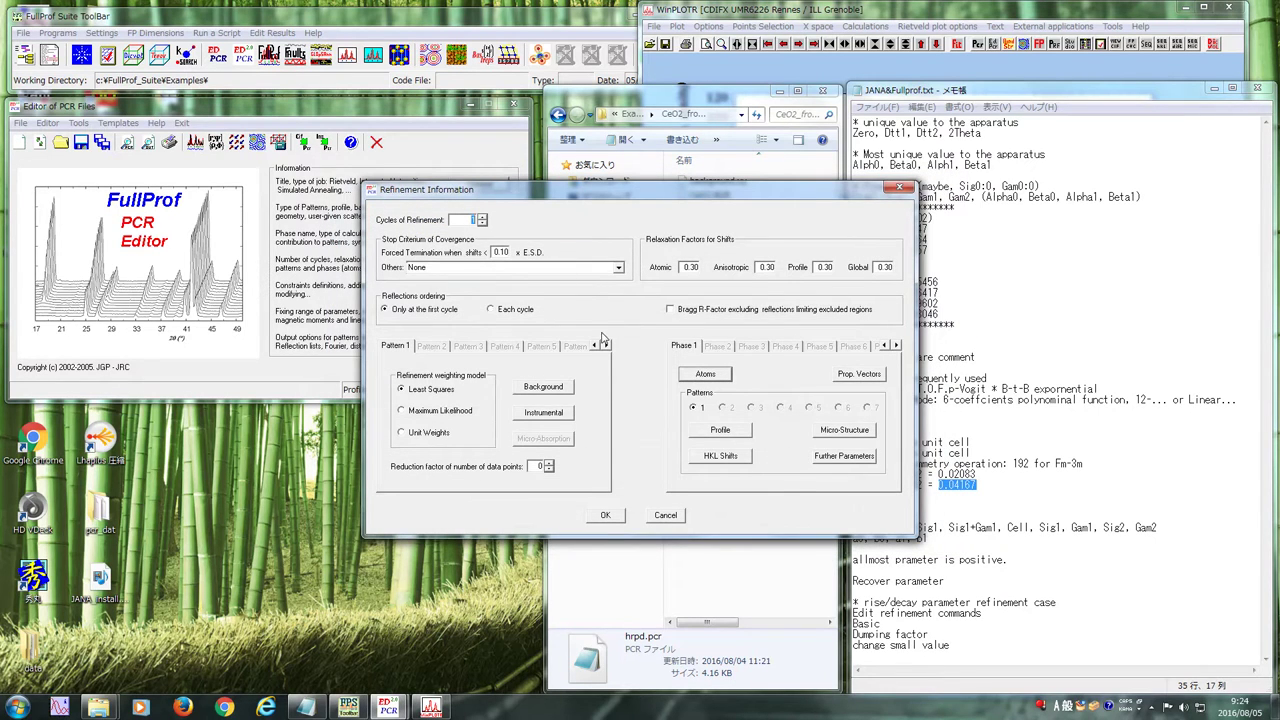
# Open the phase's profile parameters and add the line "Cell: 5.1498" to the CeO2 section of the notes
pyautogui.click(716, 430)
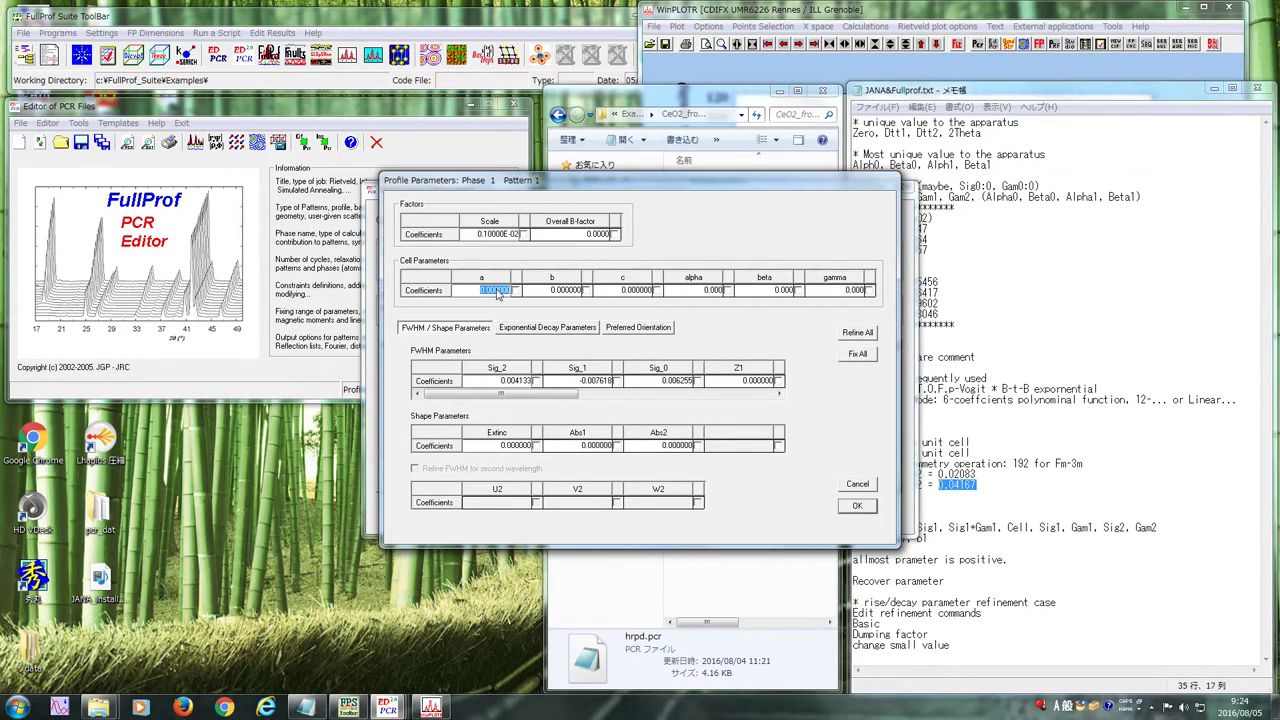
pyautogui.click(1055, 412)
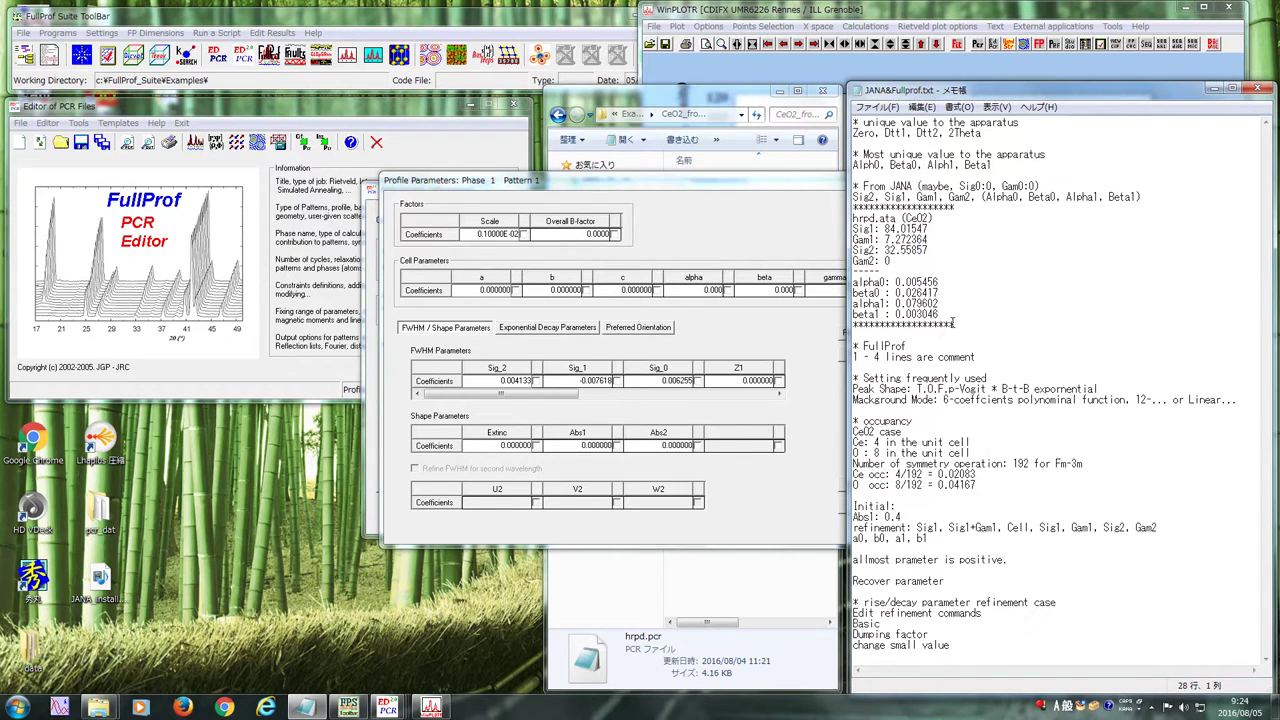
pyautogui.click(510, 290)
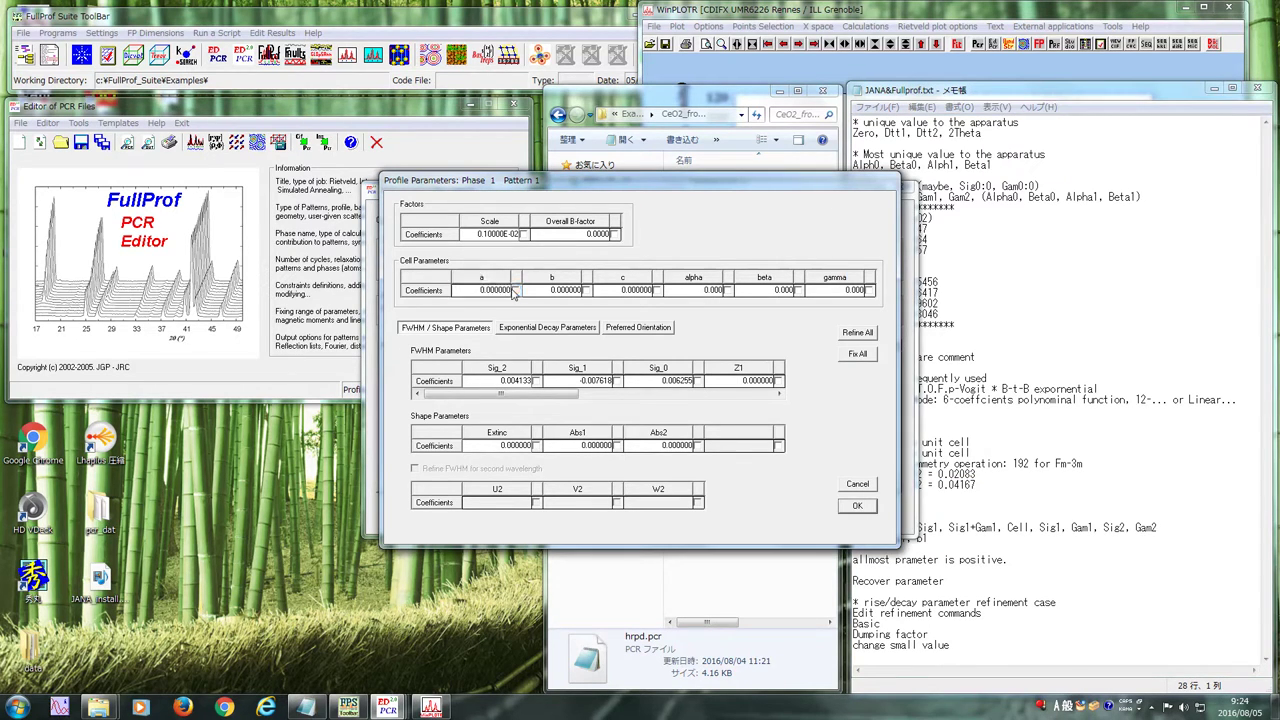
pyautogui.click(1050, 293)
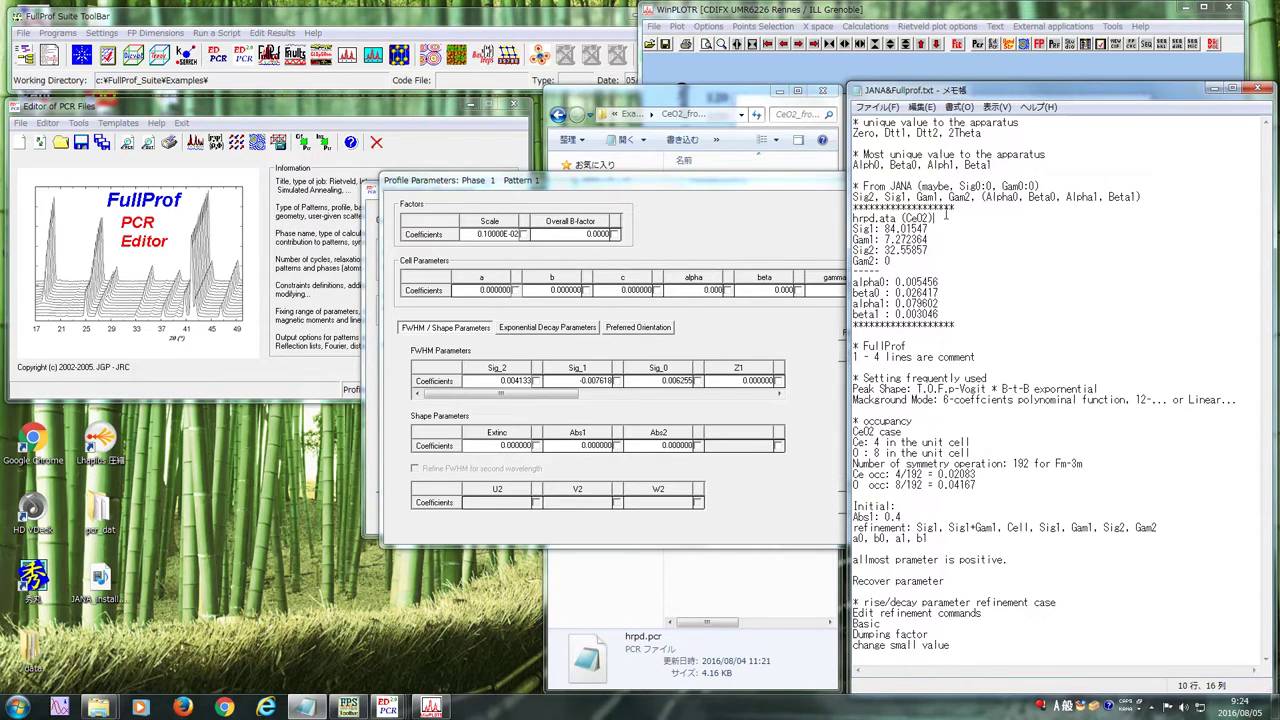
pyautogui.press('Return')
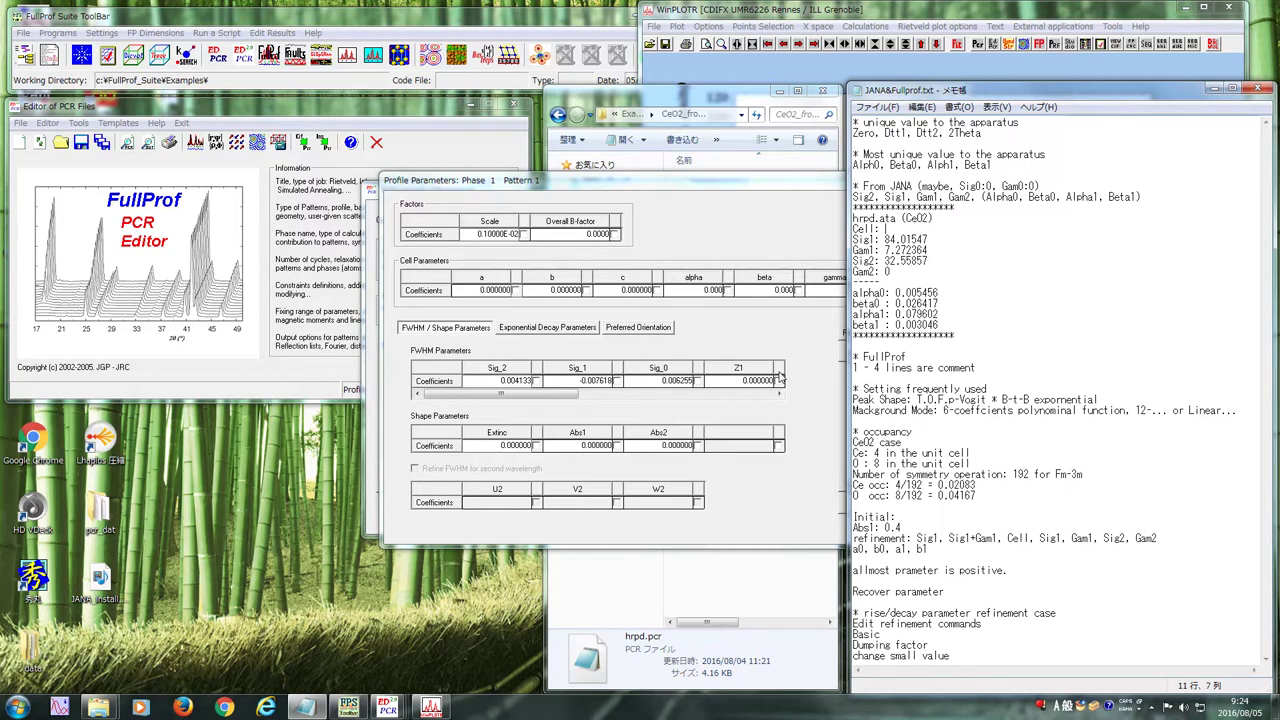
pyautogui.write('Cell: 5.1498')
# Set the cell parameters a, b and c to 5.1498, copied from the notes
pyautogui.moveTo(919, 229); pyautogui.dragTo(884, 229)
pyautogui.click(486, 291)
pyautogui.write('5.1498')
pyautogui.click(563, 291)
pyautogui.write('5.1498')
pyautogui.click(622, 291)
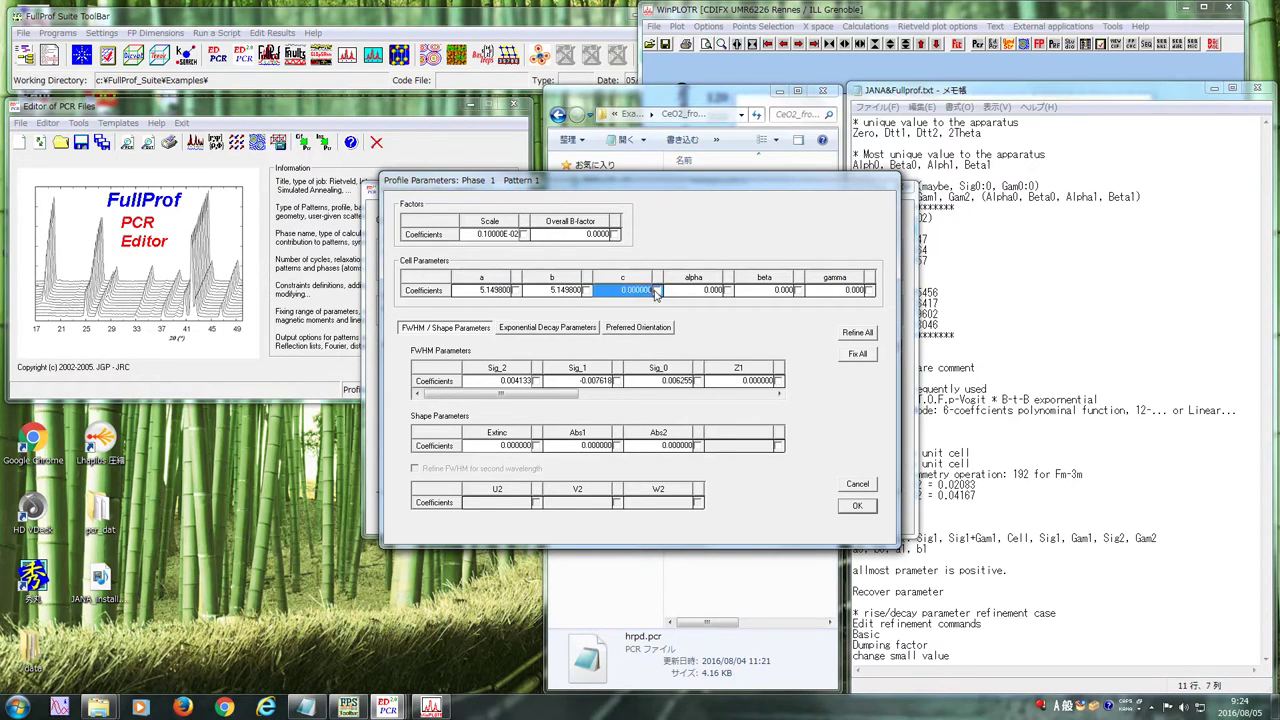
pyautogui.moveTo(628, 291); pyautogui.dragTo(644, 291)
pyautogui.doubleClick(632, 289)
pyautogui.write('5.149800')
# Rewrite the heading of the parameter list in the notes as "CeO2.dat (CeO2) derived from hrpd.dat by"
pyautogui.click(1020, 242)
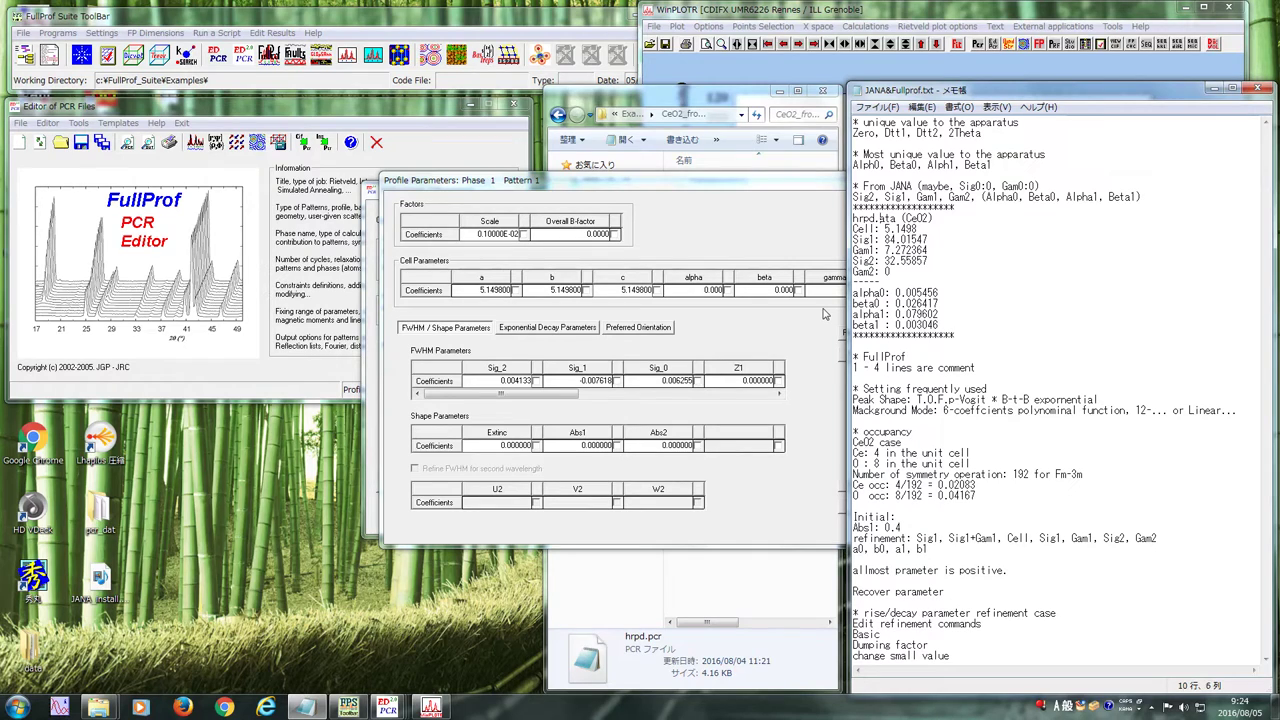
pyautogui.press('BackSpace')
pyautogui.press('BackSpace')
pyautogui.press('BackSpace')
pyautogui.write('dat')
pyautogui.press('Left')
pyautogui.press('Left')
pyautogui.press('Left')
pyautogui.press('BackSpace')
pyautogui.press('BackSpace')
pyautogui.press('BackSpace')
pyautogui.press('BackSpace')
pyautogui.press('BackSpace')
pyautogui.write('CeO2')
pyautogui.click(941, 217)
pyautogui.press('BackSpace')
pyautogui.press('BackSpace')
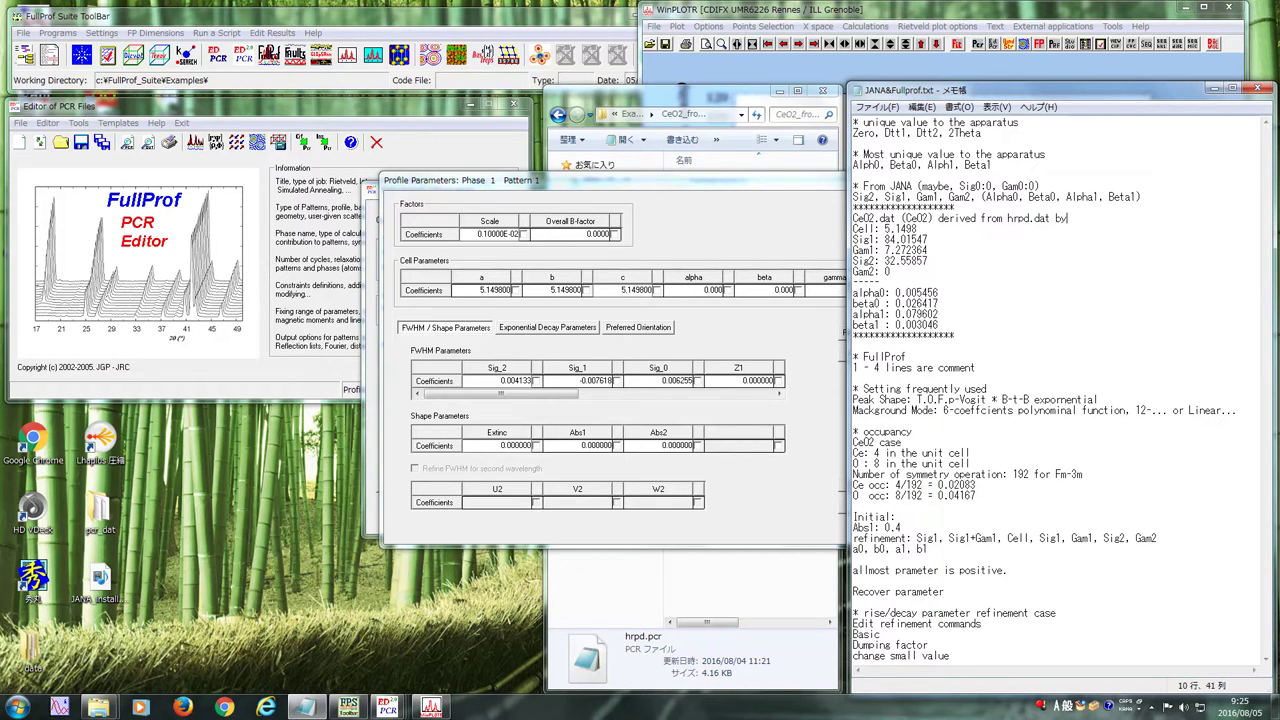
# Replace "derived" with "is converted" in the notes heading and end the line with WinPLOTR
pyautogui.click(975, 218)
pyautogui.press('BackSpace')
pyautogui.press('BackSpace')
pyautogui.press('BackSpace')
pyautogui.press('BackSpace')
pyautogui.press('BackSpace')
pyautogui.press('BackSpace')
pyautogui.press('BackSpace')
pyautogui.write('w')
pyautogui.press('BackSpace')
pyautogui.write('is converted')
pyautogui.click(1113, 216)
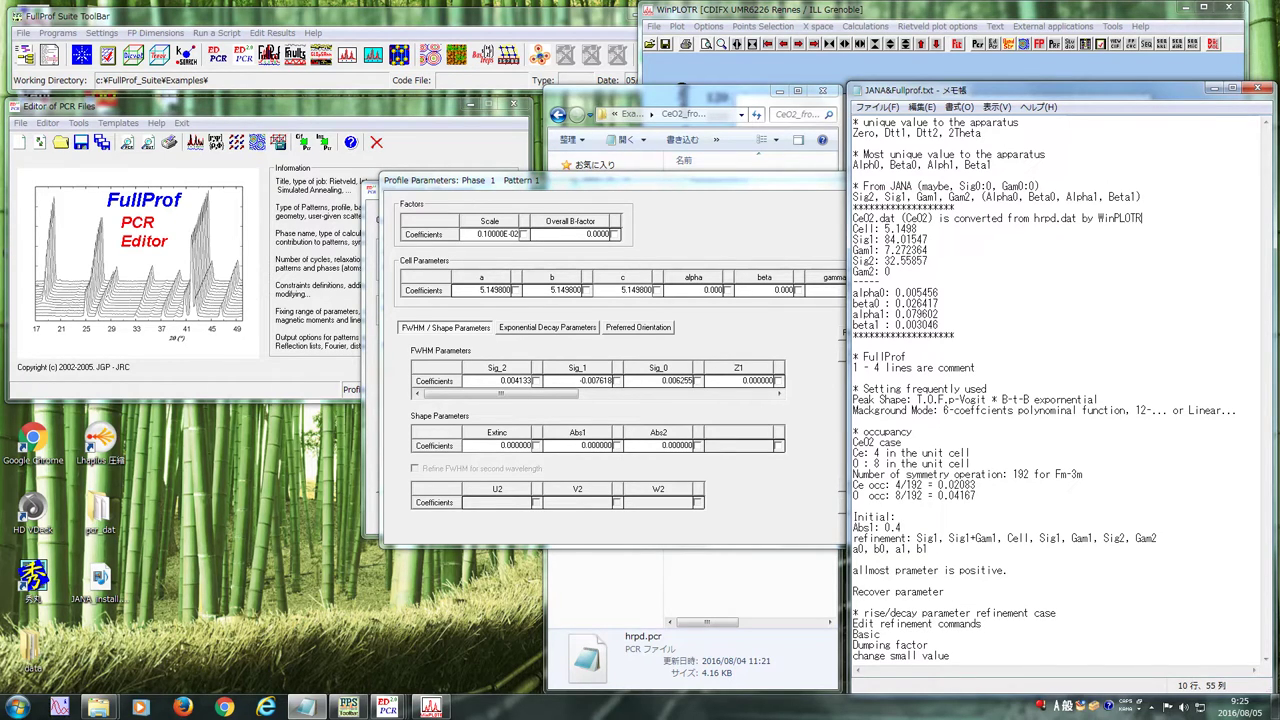
# Reword the notes heading from "is converted" to "was converted"
pyautogui.hotkey('ctrl', 'Home')
pyautogui.click(1016, 248)
pyautogui.moveTo(1004, 216); pyautogui.dragTo(941, 217)
pyautogui.press('BackSpace')
pyautogui.press('BackSpace')
pyautogui.write('was ')
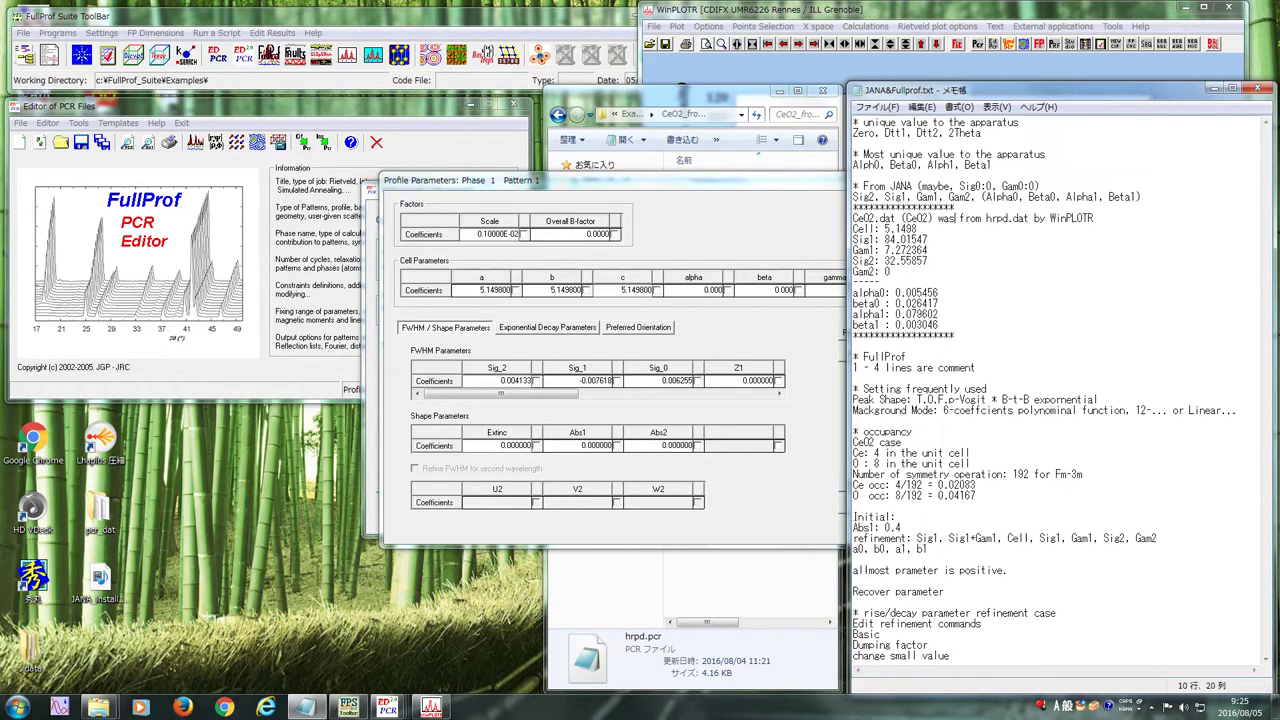
pyautogui.write('converted')
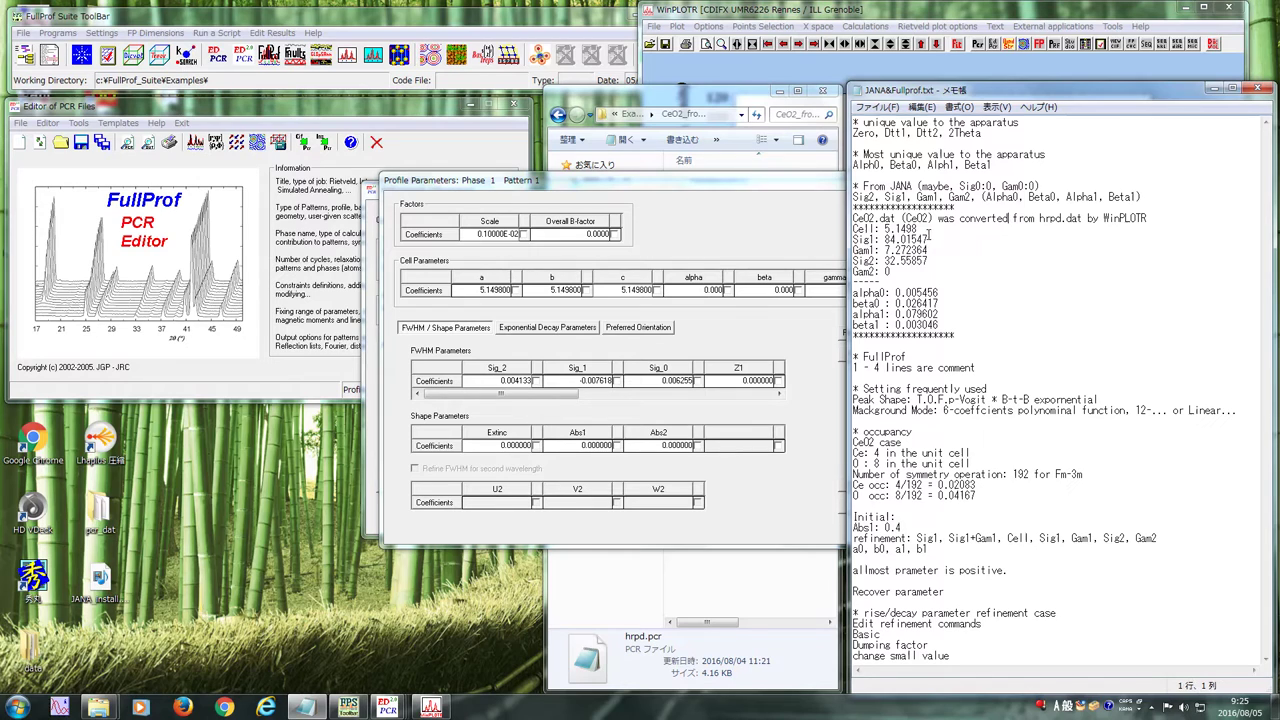
# Copy 32.55857 and 84.01547 from the notes into the Sig_2 and Sig_1 FWHM parameters
pyautogui.click(799, 210)
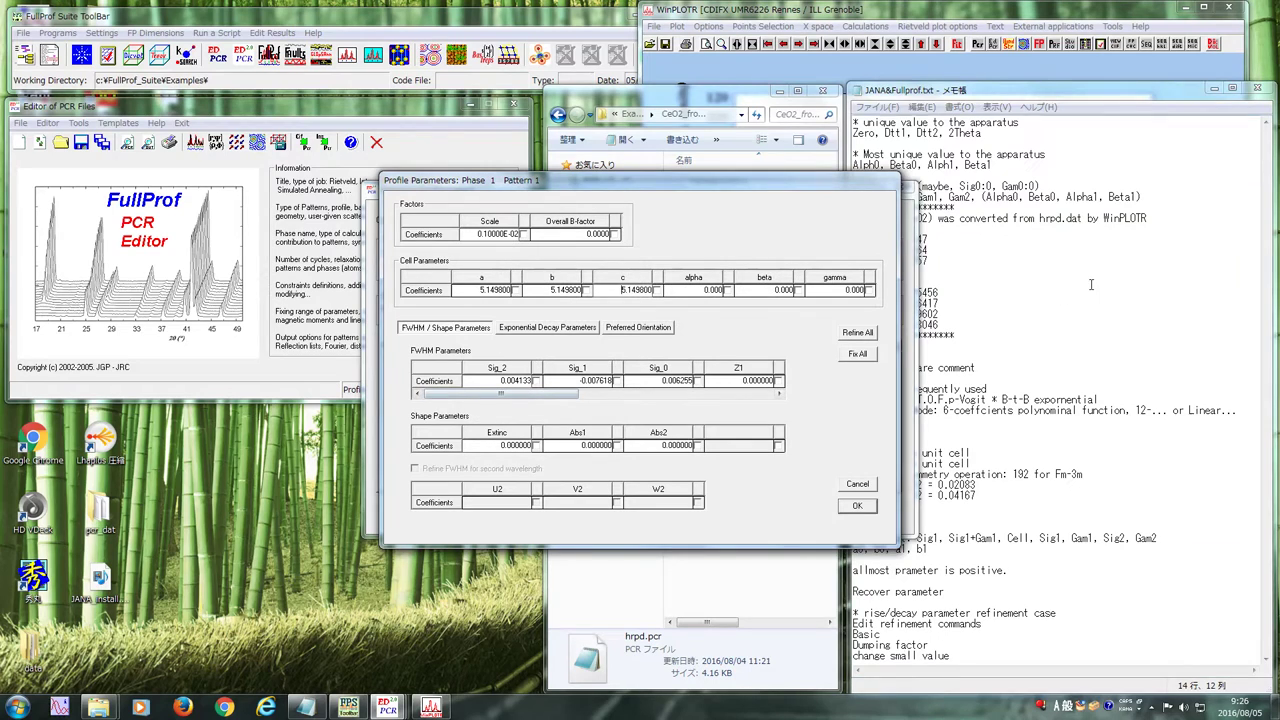
pyautogui.moveTo(933, 260); pyautogui.dragTo(884, 261)
pyautogui.hotkey('ctrl', 'c')
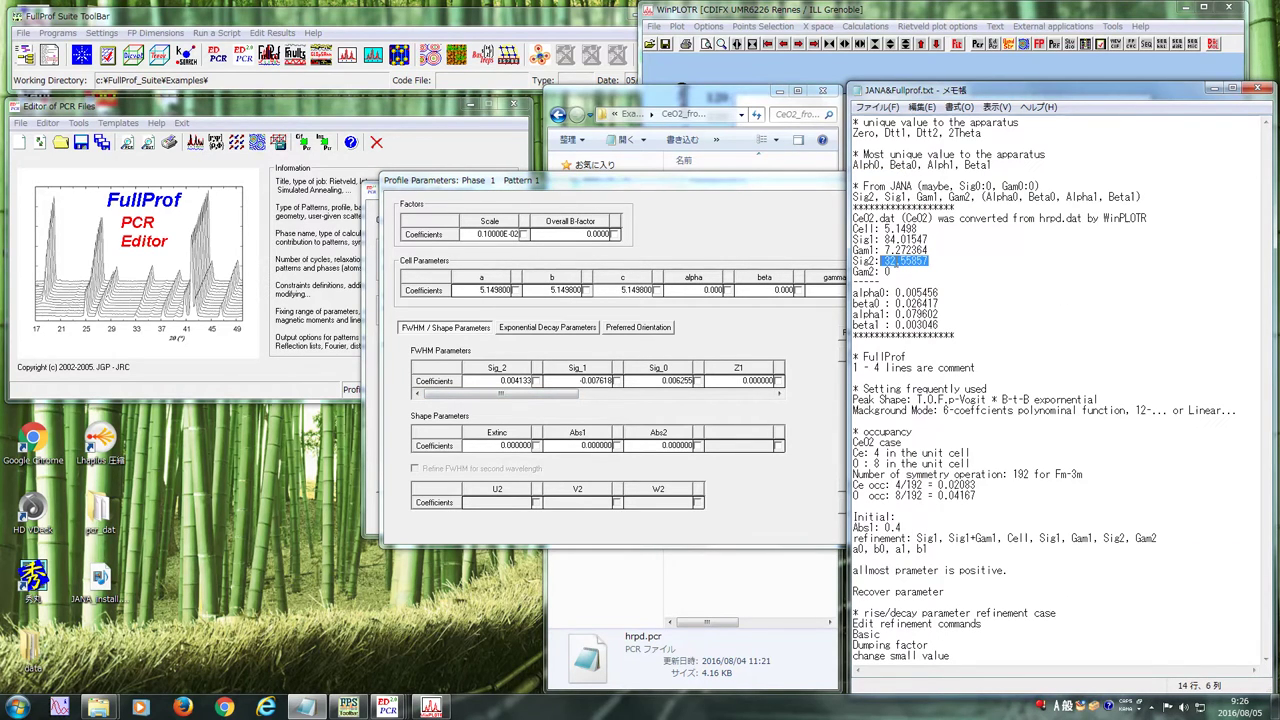
pyautogui.click(528, 381)
pyautogui.hotkey('ctrl', 'v')
pyautogui.moveTo(535, 395); pyautogui.dragTo(555, 395)
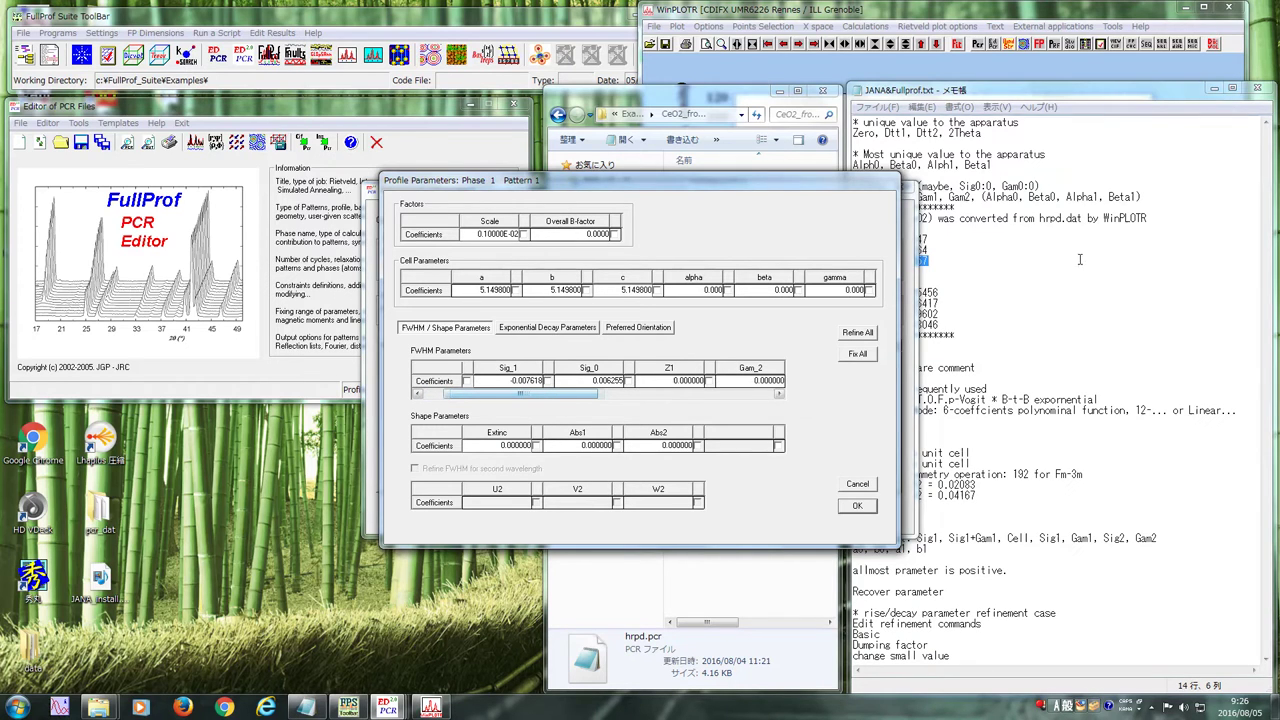
pyautogui.click(937, 240)
pyautogui.moveTo(937, 240); pyautogui.dragTo(885, 240)
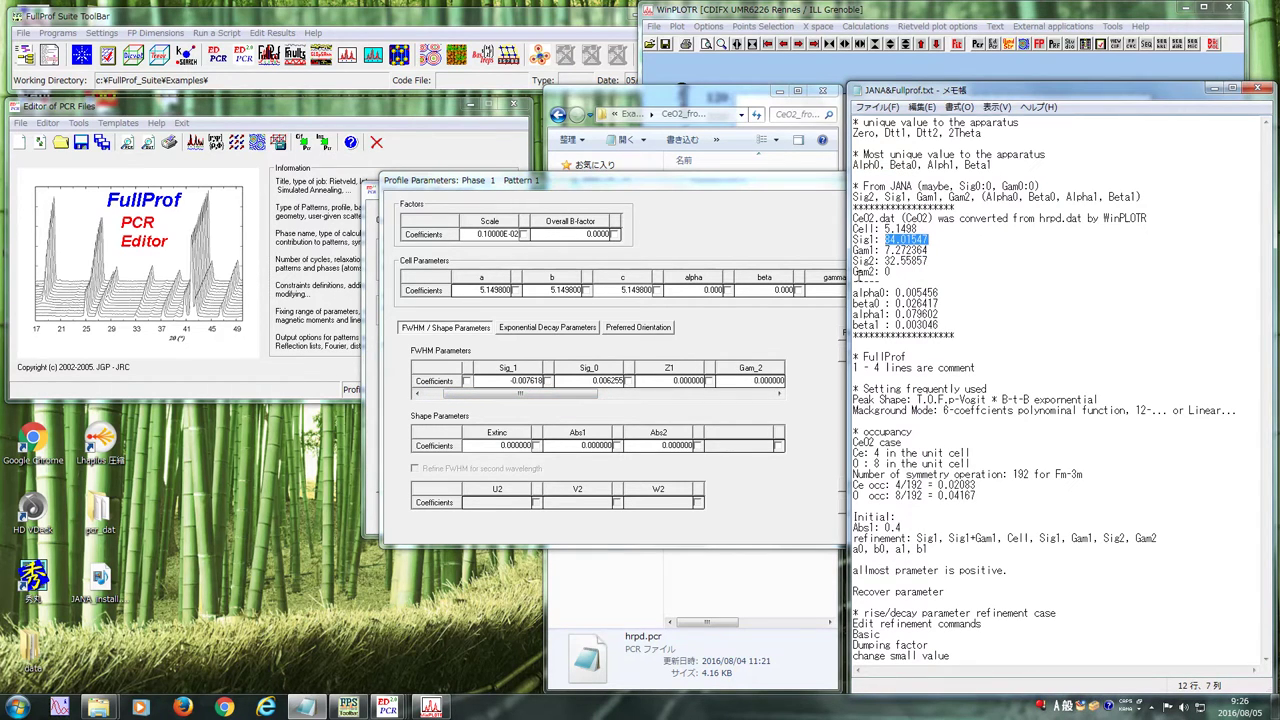
pyautogui.moveTo(502, 384); pyautogui.dragTo(705, 405)
# Copy the Gam1 value 7.272364 from the notes into the Gam_1 FWHM parameter
pyautogui.click(939, 292)
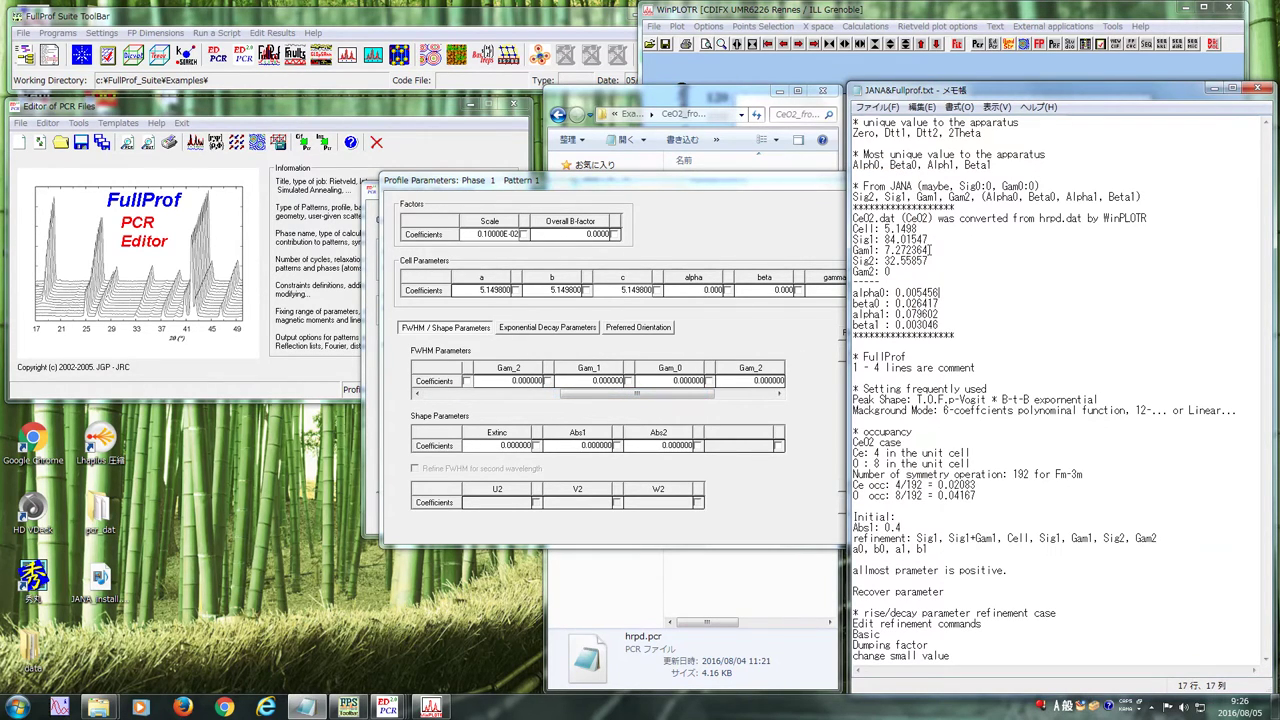
pyautogui.moveTo(929, 250); pyautogui.dragTo(885, 250)
pyautogui.click(596, 386)
pyautogui.moveTo(596, 386); pyautogui.dragTo(620, 388)
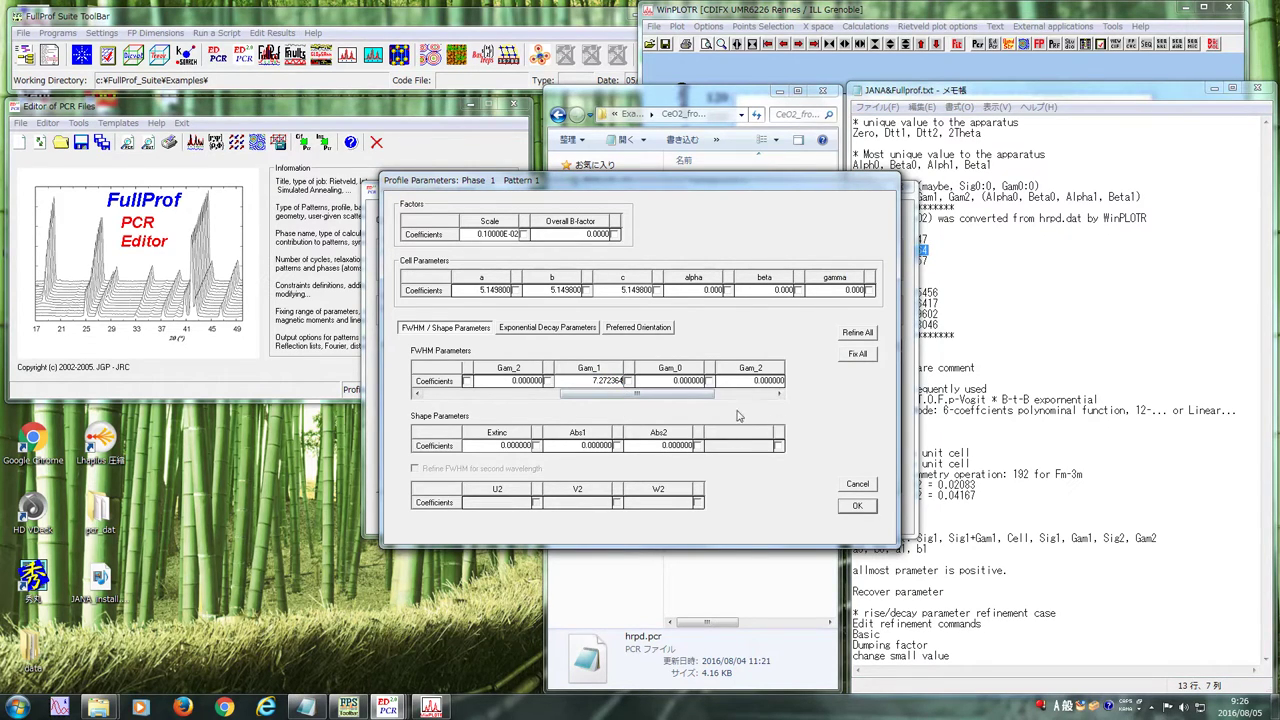
# Set the exponential decay parameters Alph0 to 0.005456 and Beta0 to 0.026417 from the notes
pyautogui.click(552, 330)
pyautogui.moveTo(971, 292); pyautogui.dragTo(897, 292)
pyautogui.hotkey('ctrl', 'c')
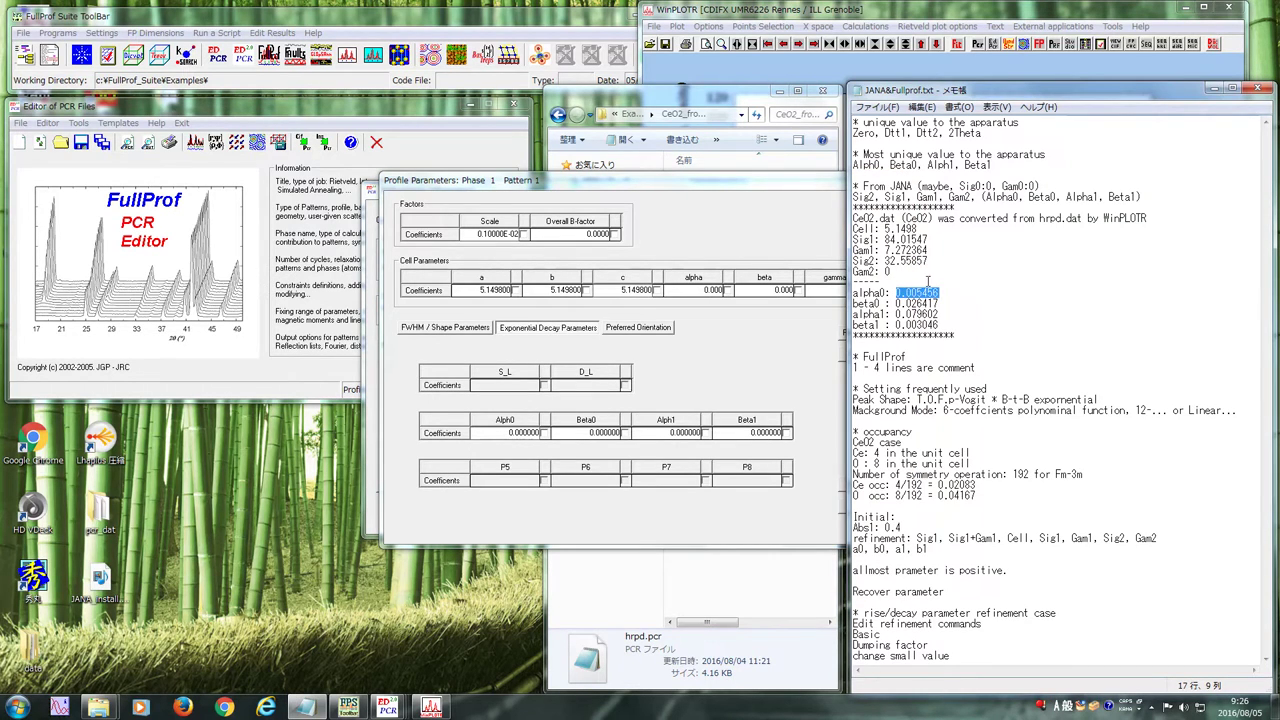
pyautogui.click(507, 438)
pyautogui.doubleClick(507, 437)
pyautogui.moveTo(540, 437); pyautogui.dragTo(513, 437)
pyautogui.hotkey('ctrl', 'v')
pyautogui.click(951, 300)
pyautogui.moveTo(939, 303); pyautogui.dragTo(897, 303)
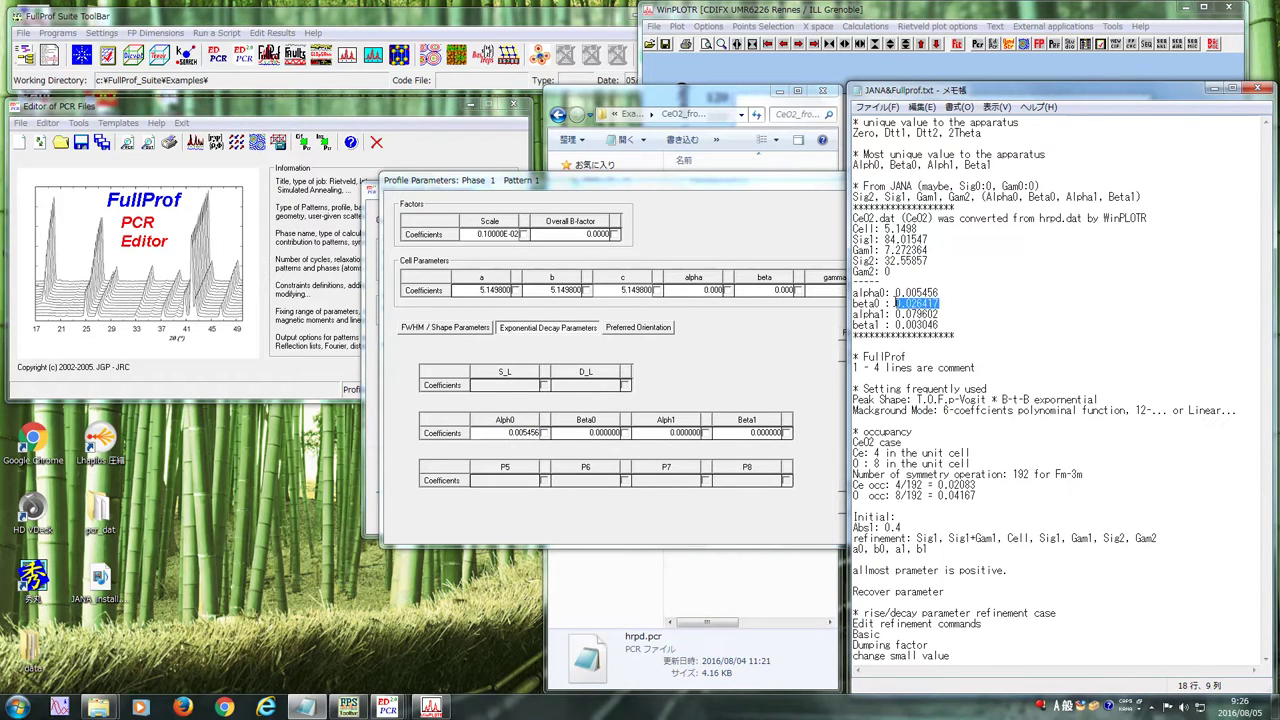
pyautogui.click(591, 437)
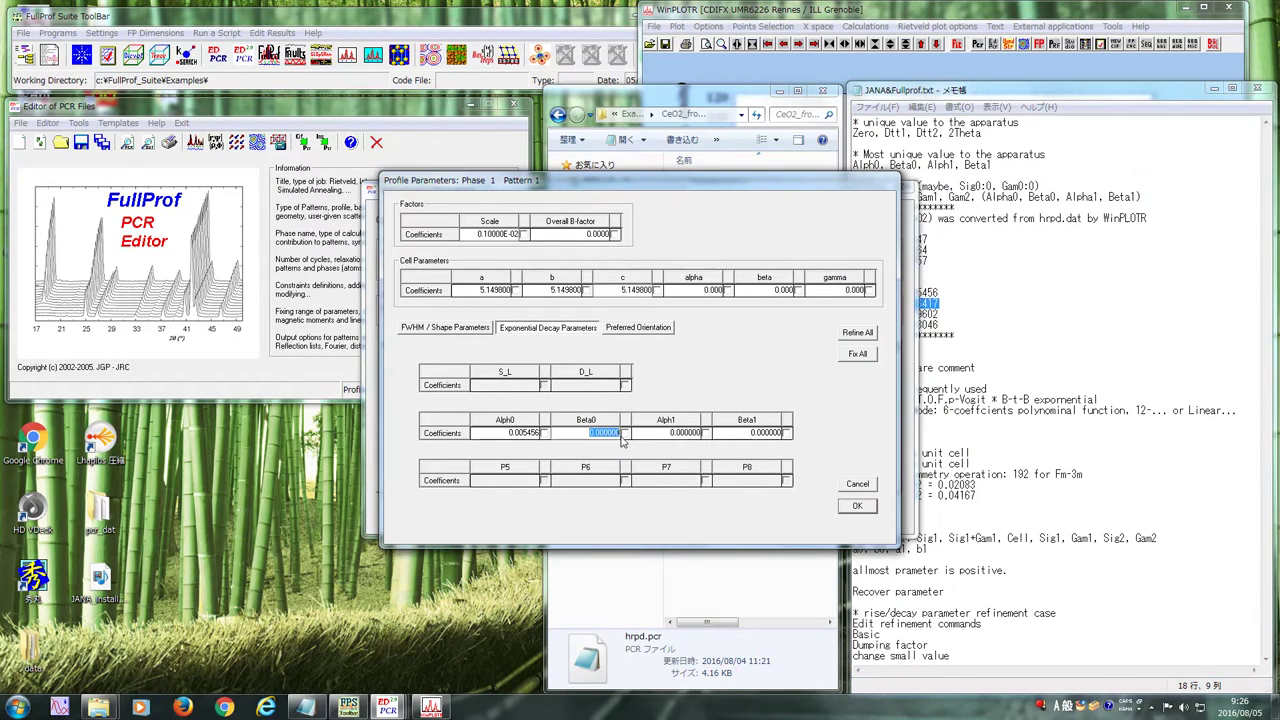
pyautogui.write('0.026417')
# Copy 0.079602 into Alph1 and 0.003046 into Beta1 from the notes, and accept the profile parameters
pyautogui.click(1077, 313)
pyautogui.click(908, 322)
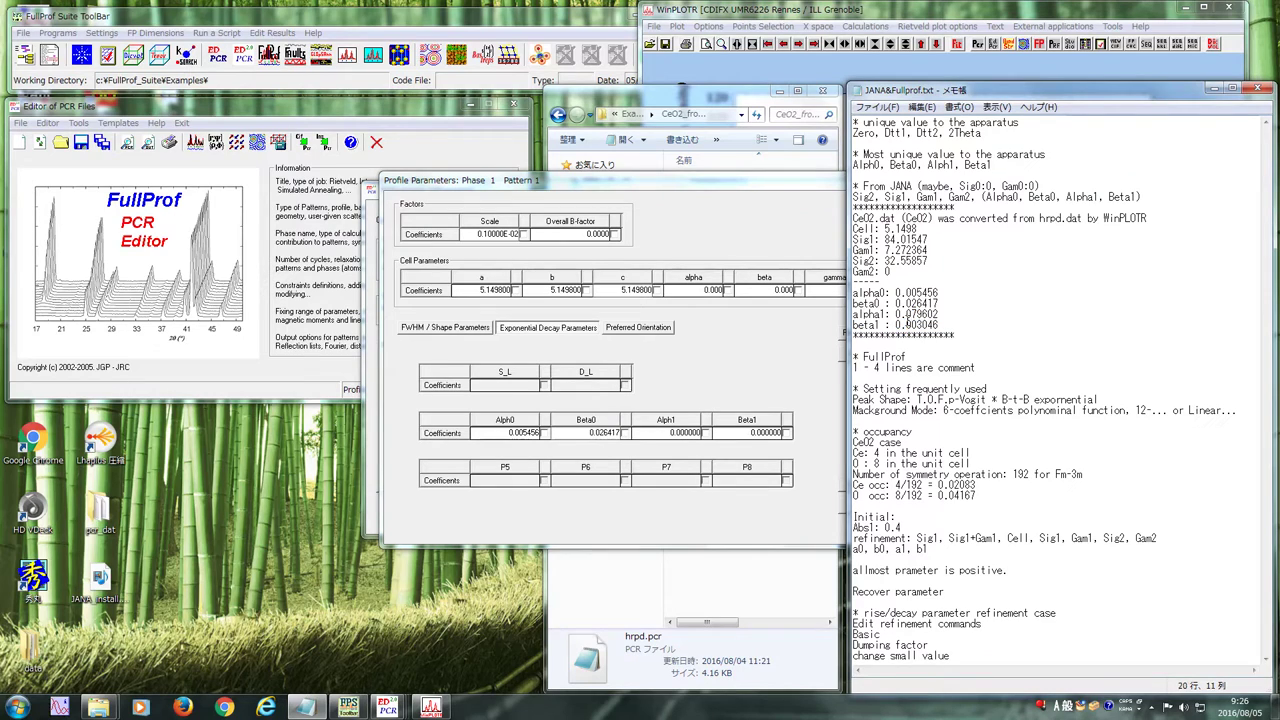
pyautogui.moveTo(897, 314); pyautogui.dragTo(941, 314)
pyautogui.hotkey('ctrl', 'c')
pyautogui.moveTo(658, 434); pyautogui.dragTo(705, 433)
pyautogui.click(660, 433)
pyautogui.moveTo(671, 433); pyautogui.dragTo(705, 433)
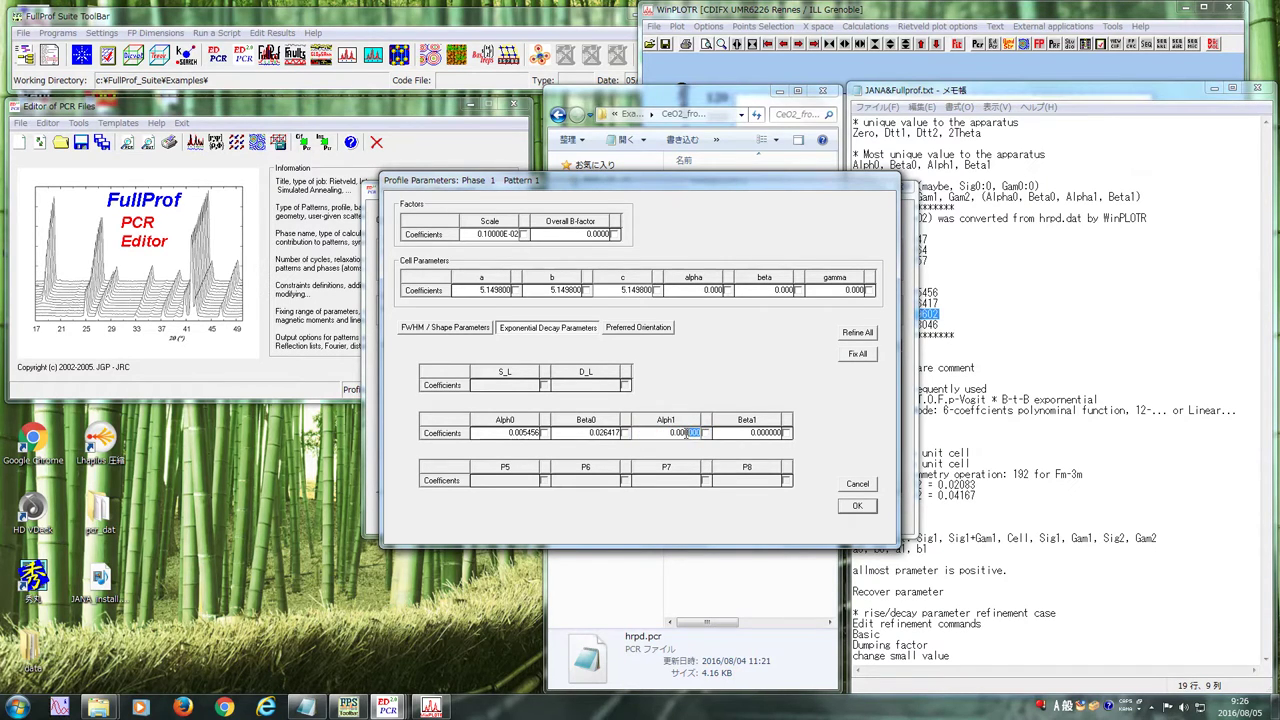
pyautogui.hotkey('ctrl', 'v')
pyautogui.moveTo(940, 325); pyautogui.dragTo(890, 325)
pyautogui.hotkey('ctrl', 'c')
pyautogui.click(785, 360)
pyautogui.moveTo(740, 433); pyautogui.dragTo(788, 433)
pyautogui.hotkey('ctrl', 'v')
pyautogui.click(857, 505)
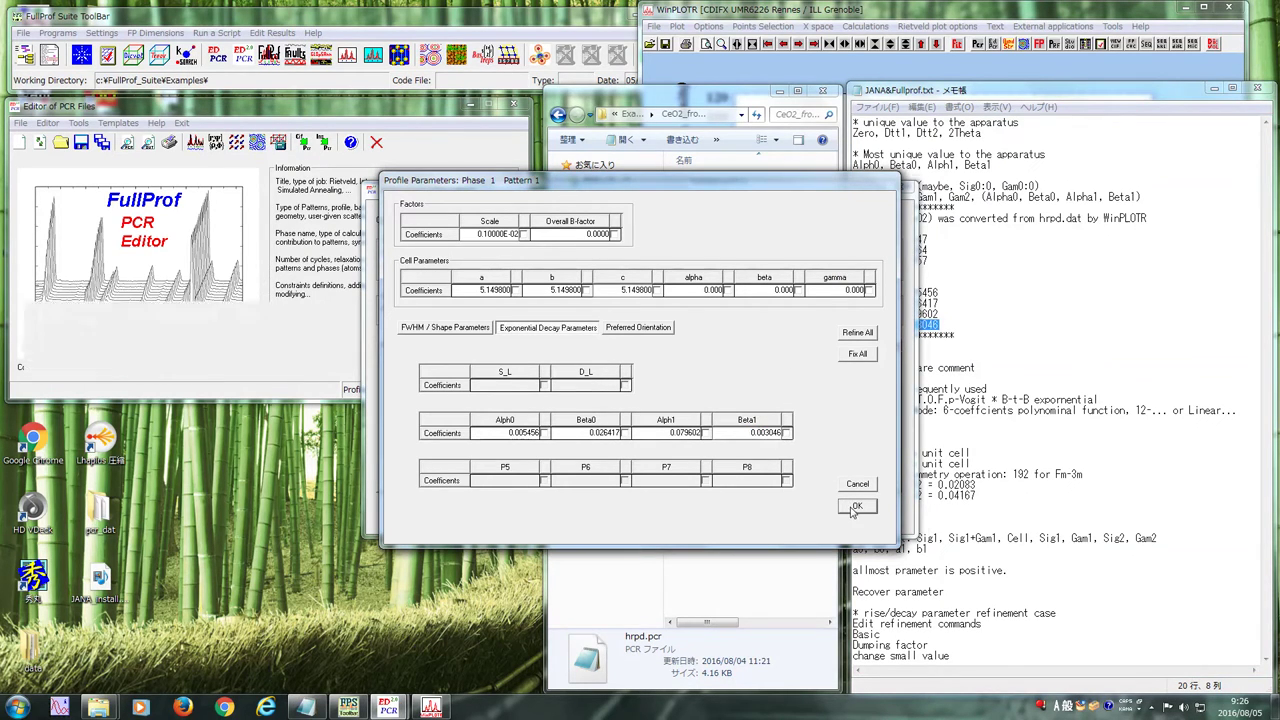
# Mark the phase's scale factor for refinement, and accept the profile and refinement settings
pyautogui.click(720, 430)
pyautogui.click(523, 234)
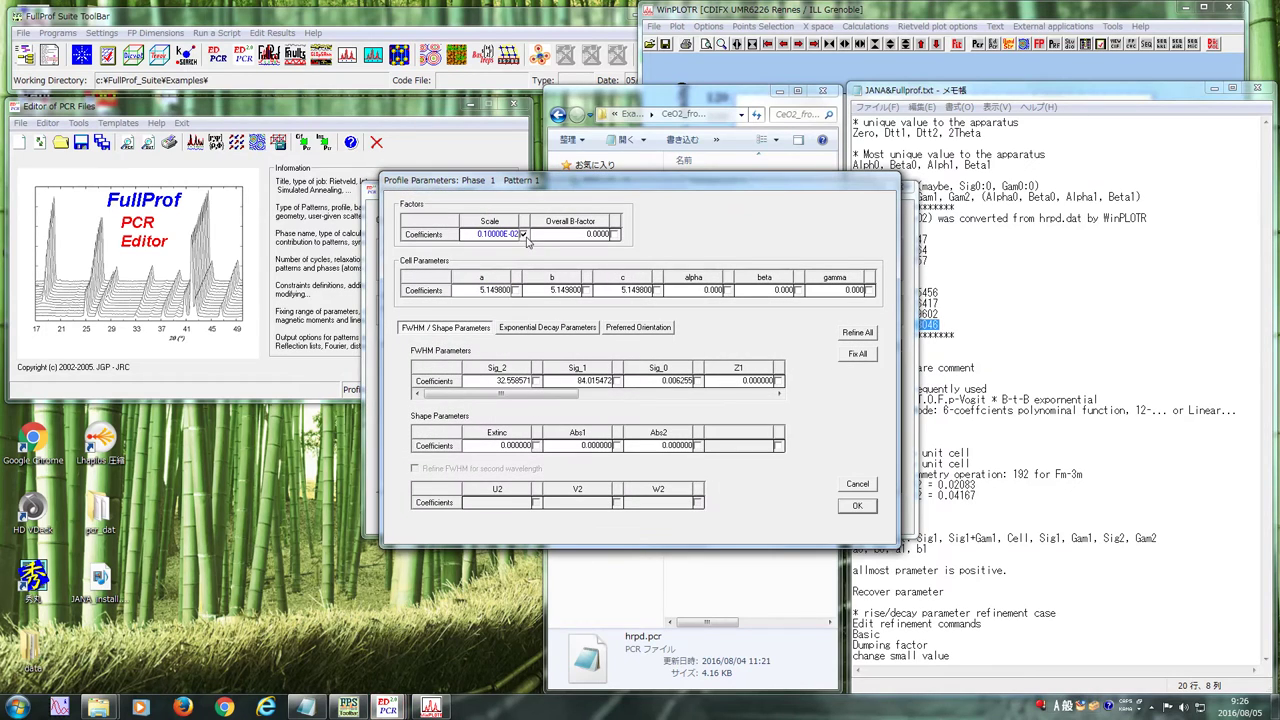
pyautogui.click(857, 505)
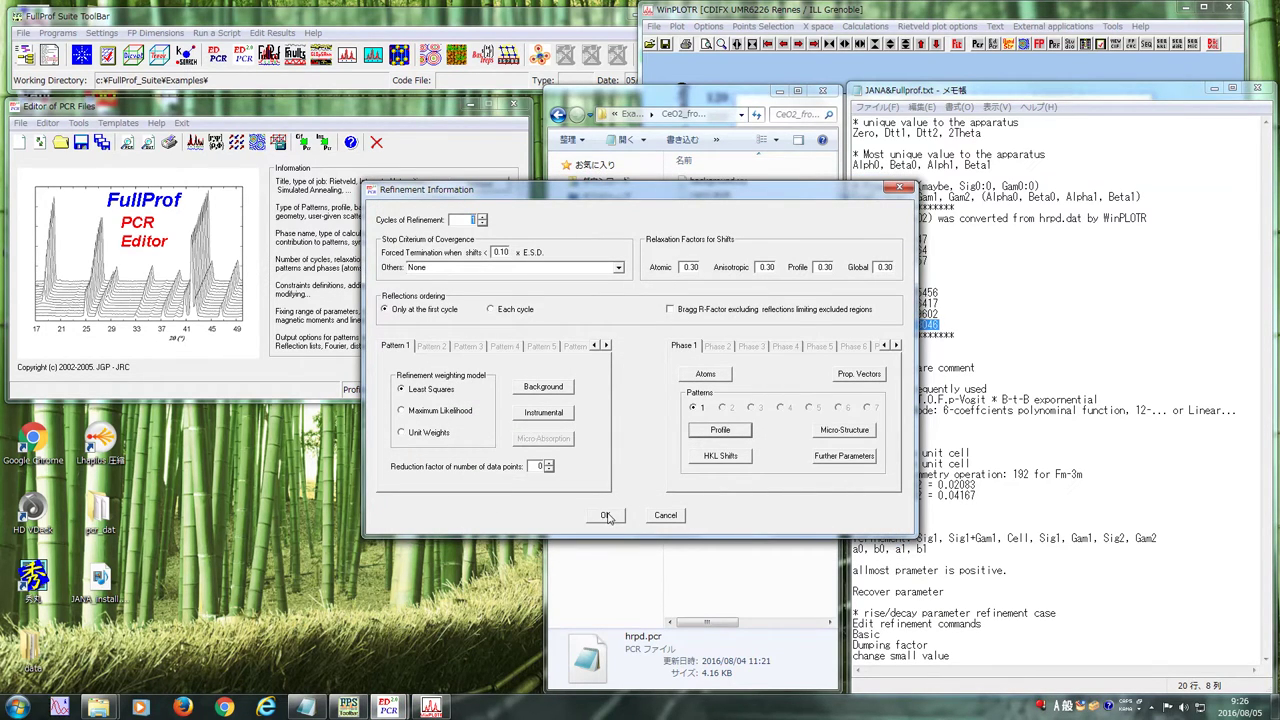
pyautogui.click(605, 515)
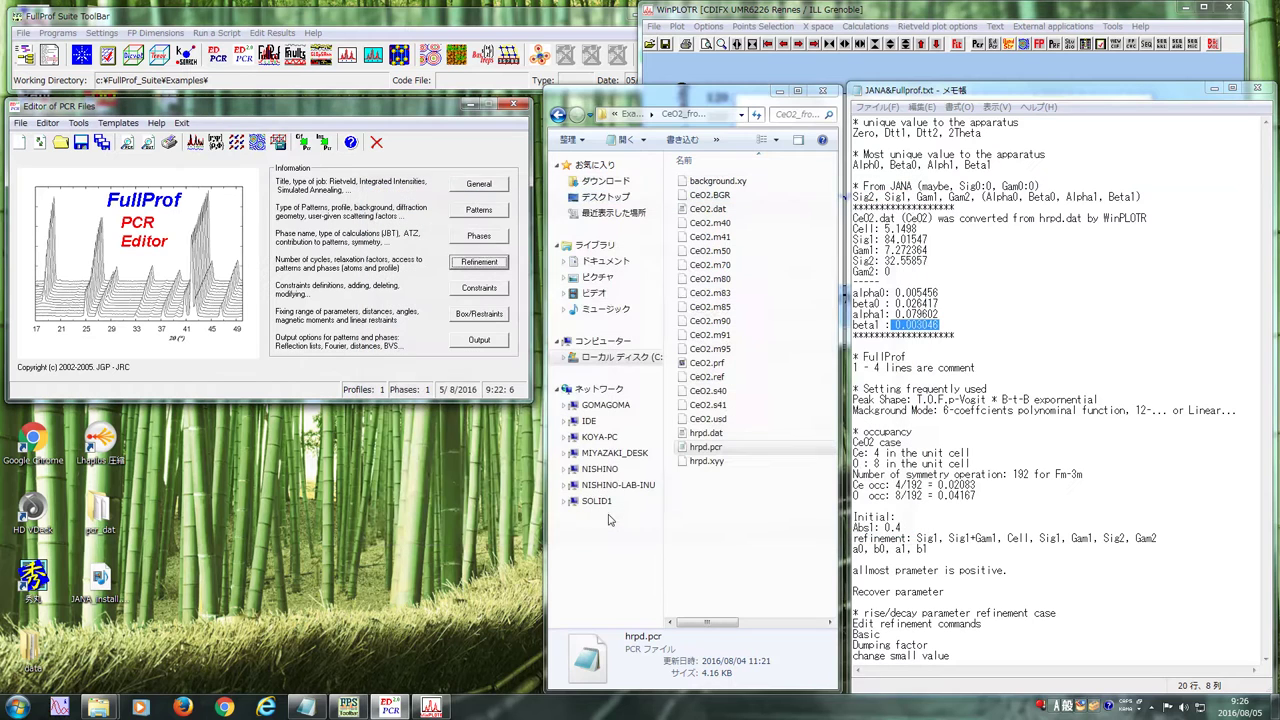
# Save the PCR file as CeO2 in the CeO2_from_JANA folder
pyautogui.click(81, 141)
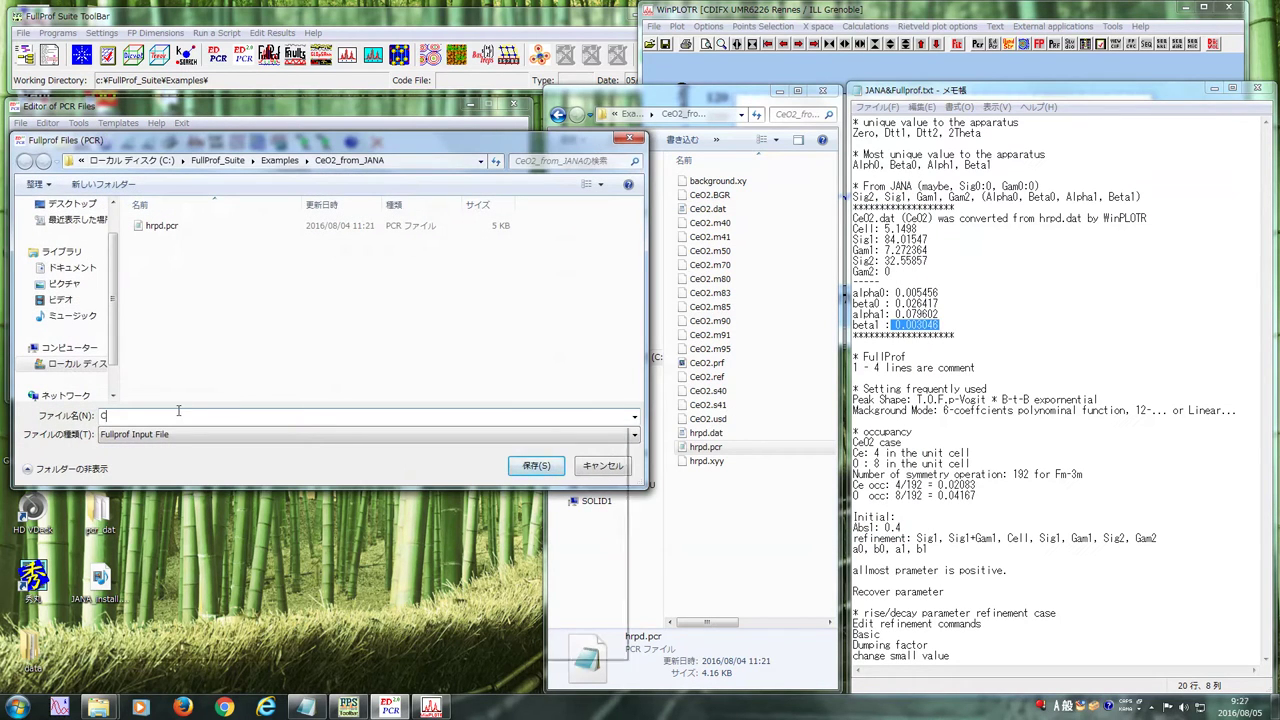
pyautogui.write('C')
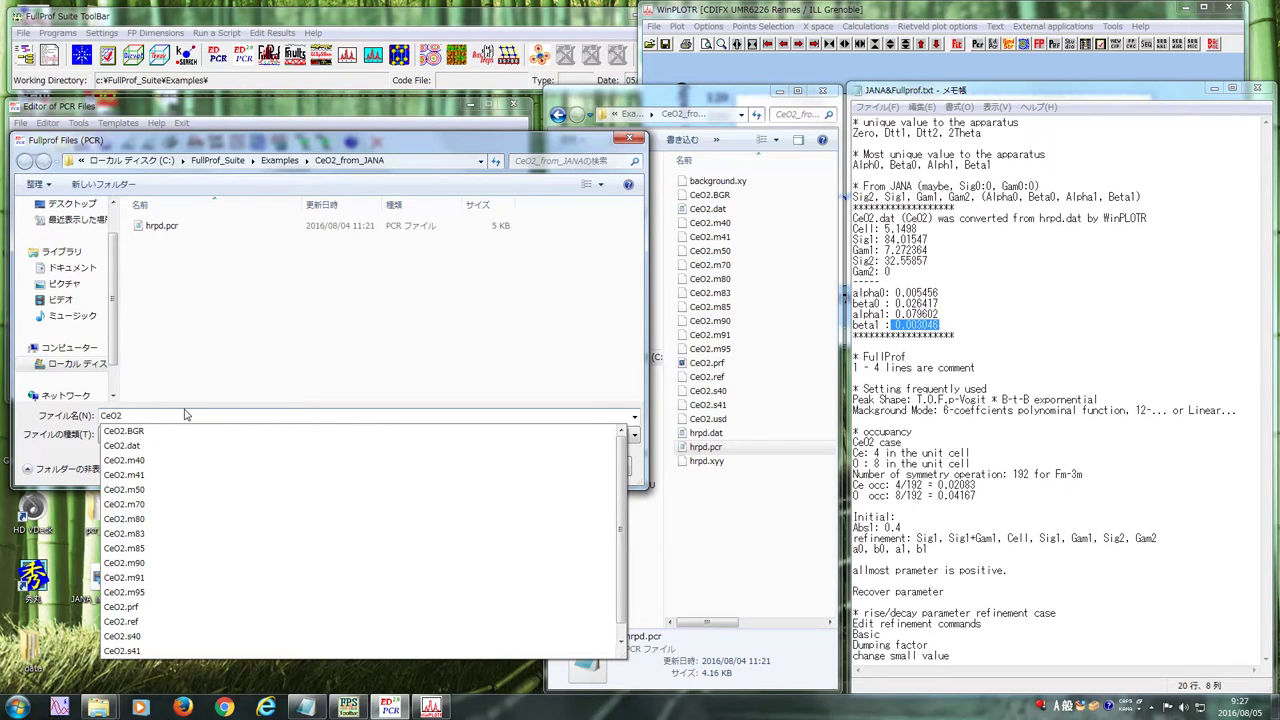
pyautogui.write('eO2')
pyautogui.press('Return')
# Save a second copy of the PCR file as CeO2_copy.pcr
pyautogui.click(100, 141)
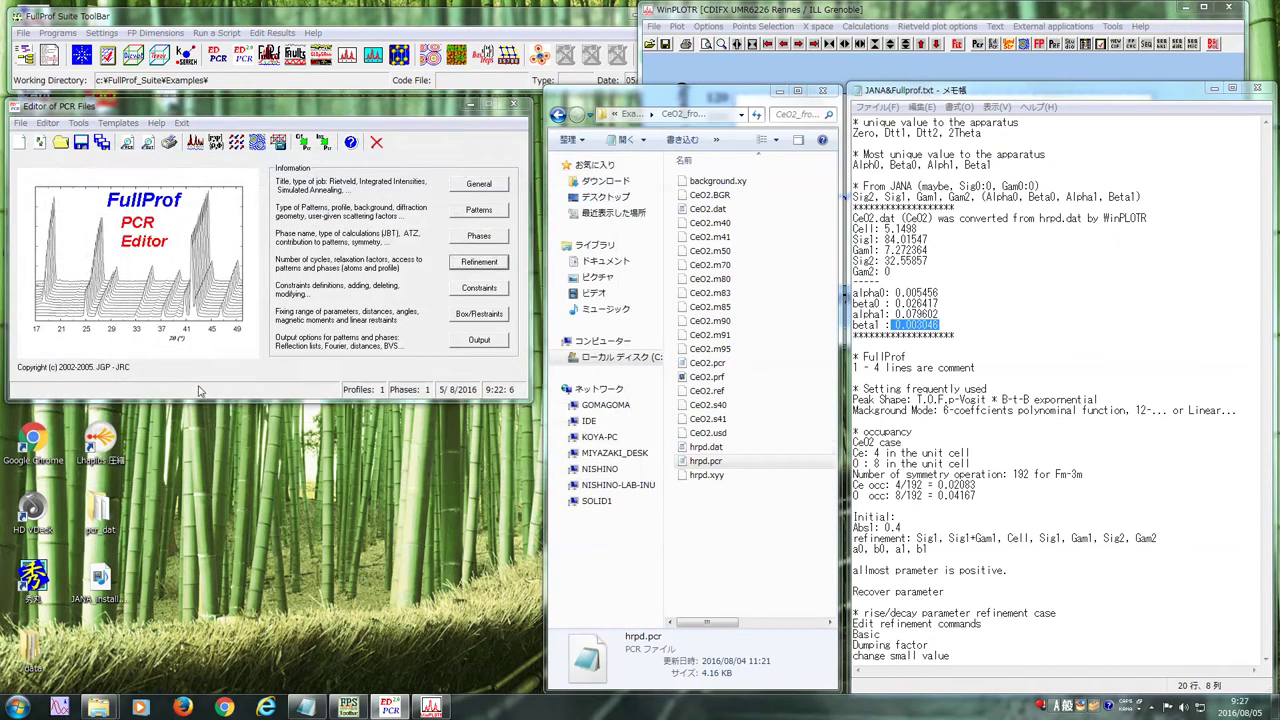
pyautogui.click(163, 226)
pyautogui.click(124, 418)
pyautogui.write('_copy.pcr')
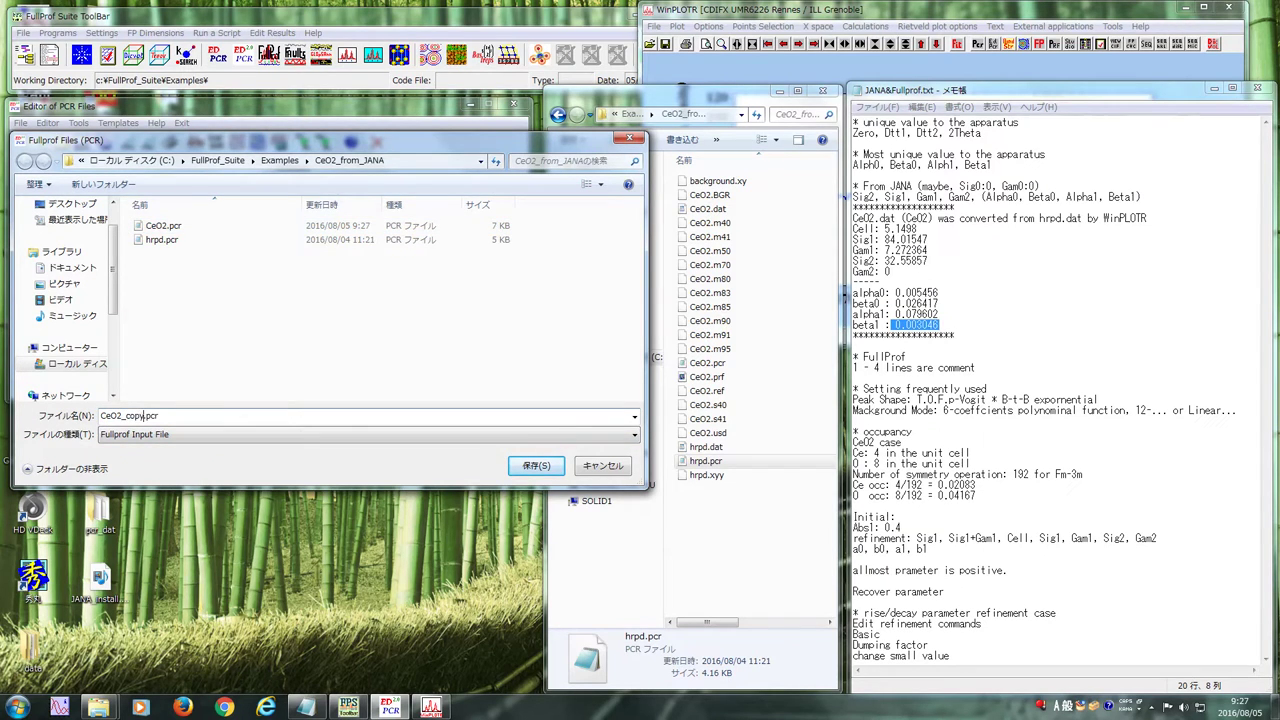
pyautogui.press('Return')
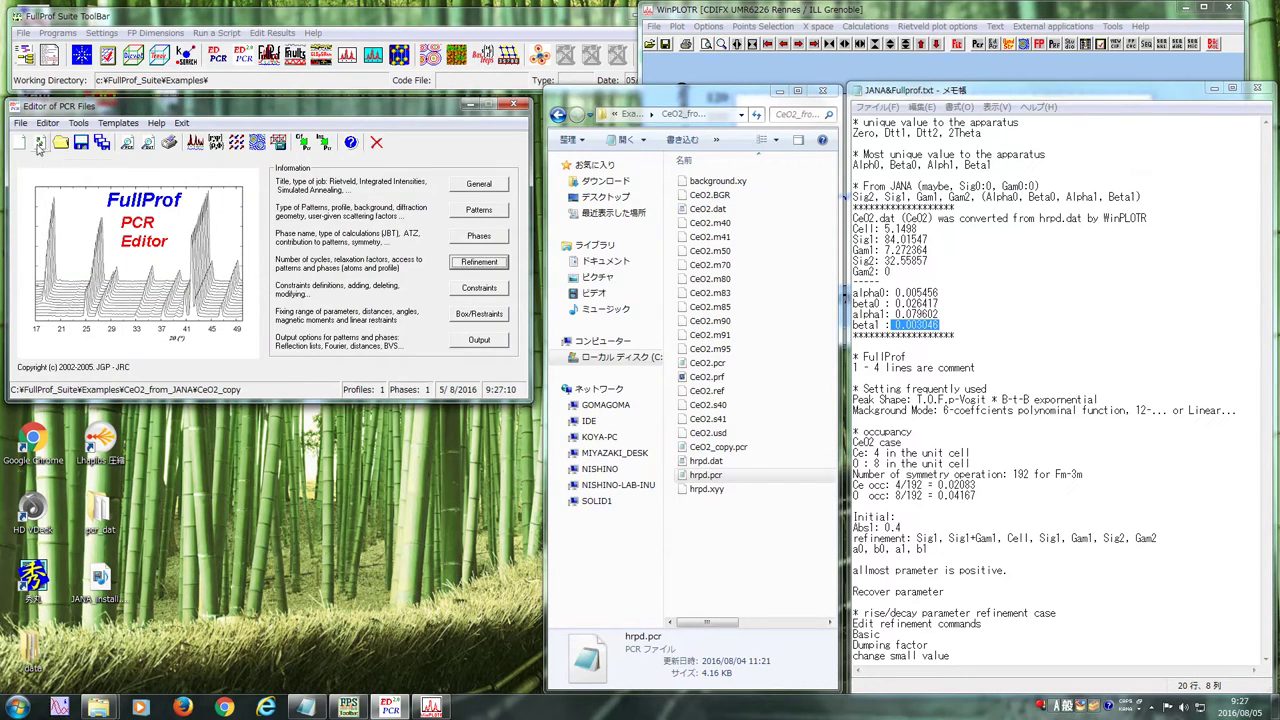
# Close and restart the PCR editor, and open CeO2.pcr from the CeO2_from_JANA folder
pyautogui.click(513, 104)
pyautogui.click(242, 58)
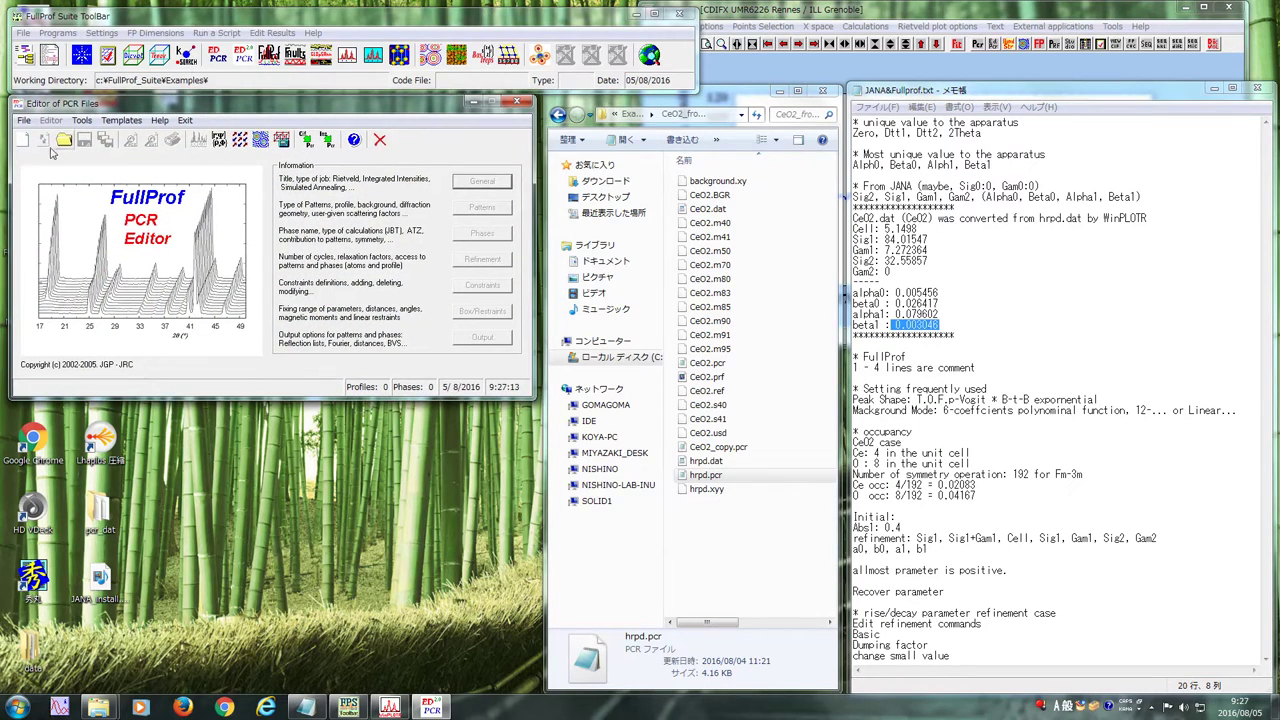
pyautogui.click(23, 120)
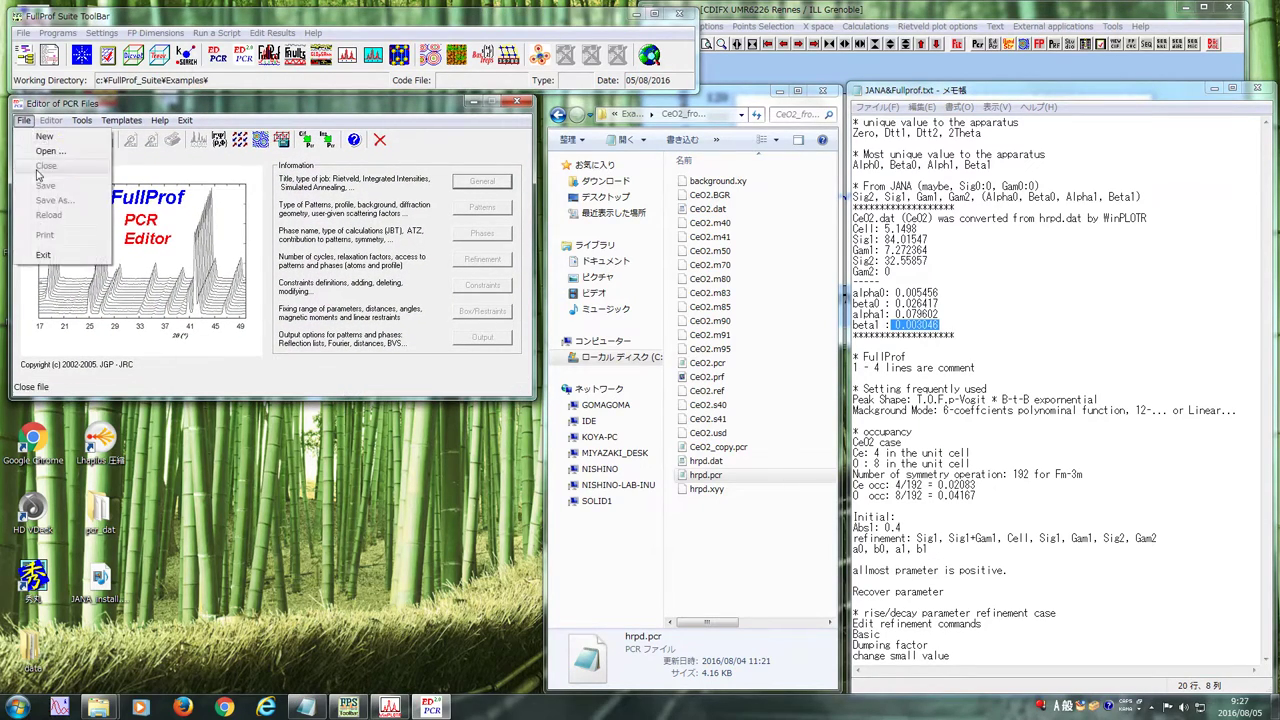
pyautogui.click(50, 137)
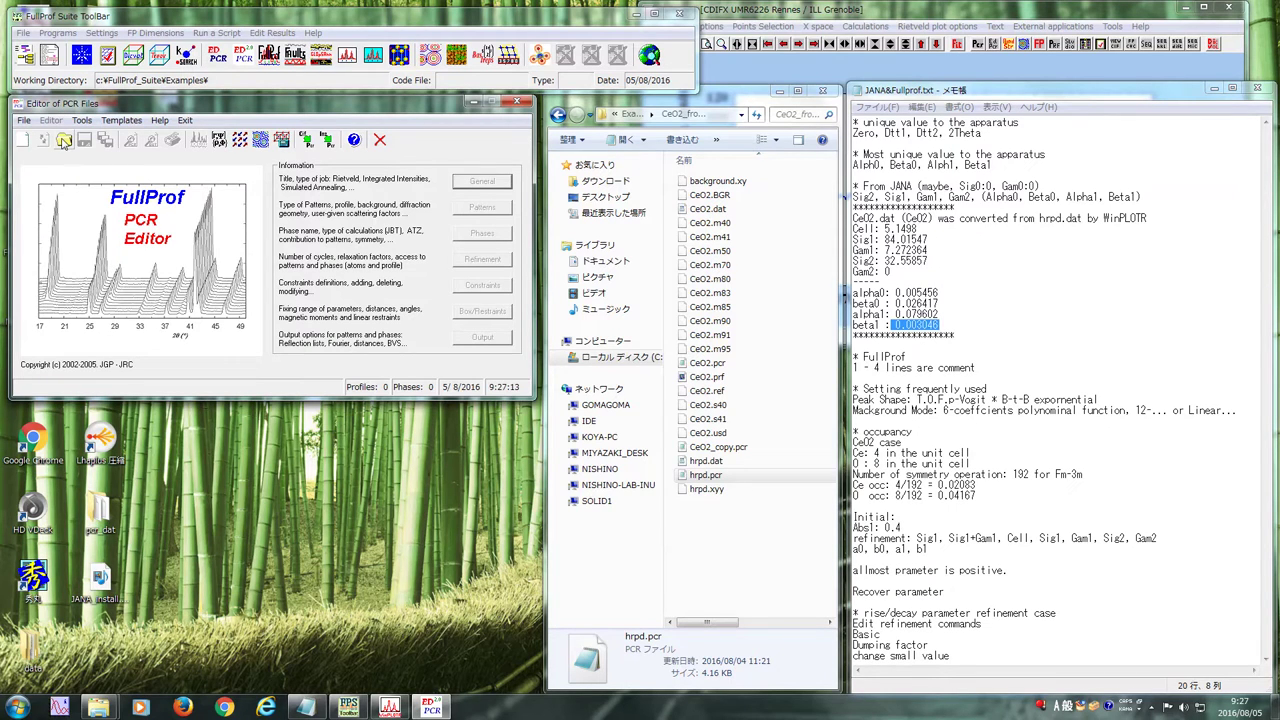
pyautogui.click(63, 141)
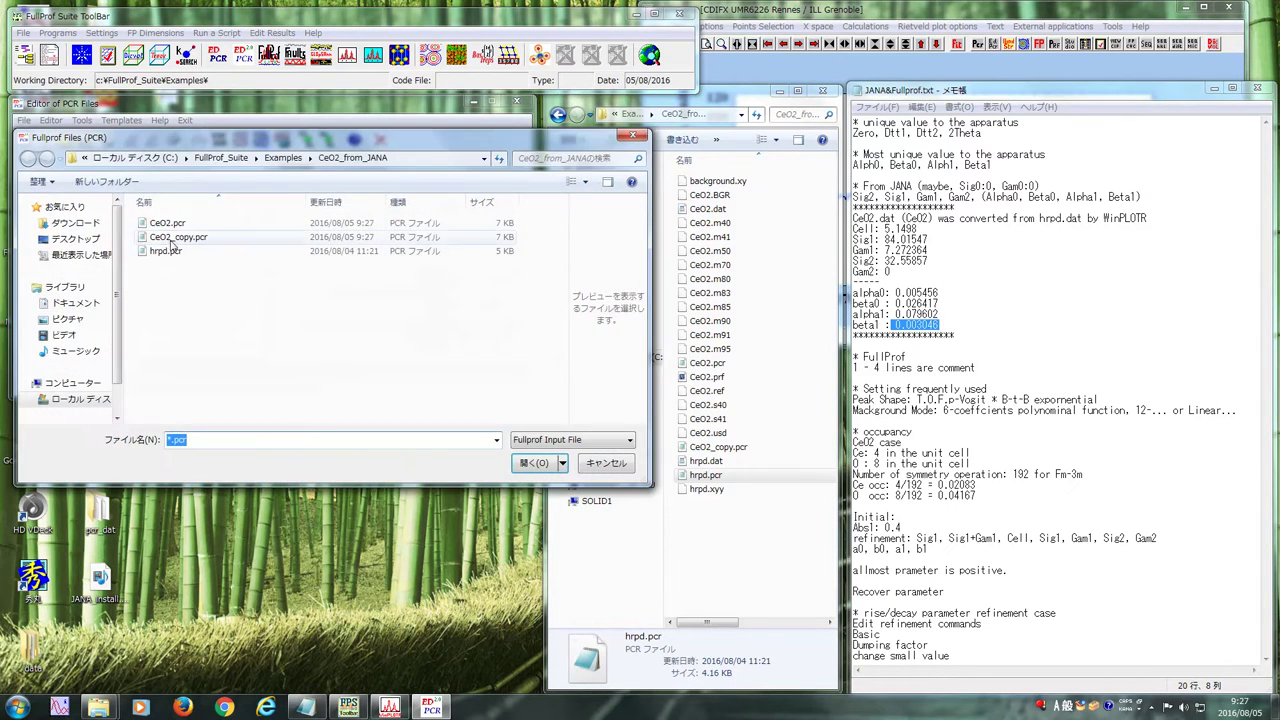
pyautogui.click(167, 223)
pyautogui.click(533, 463)
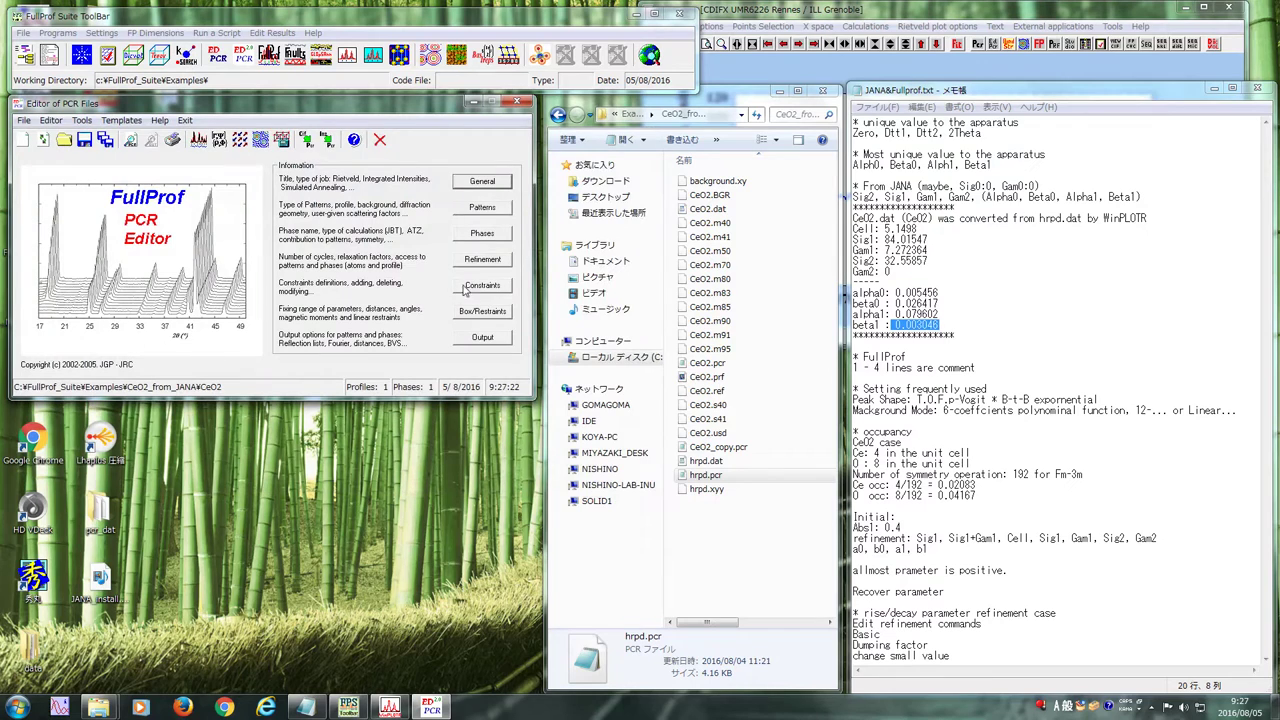
# Accept the general information unchanged, and remove the folder path from the pattern's data file so it reads CeO2.dat
pyautogui.click(490, 186)
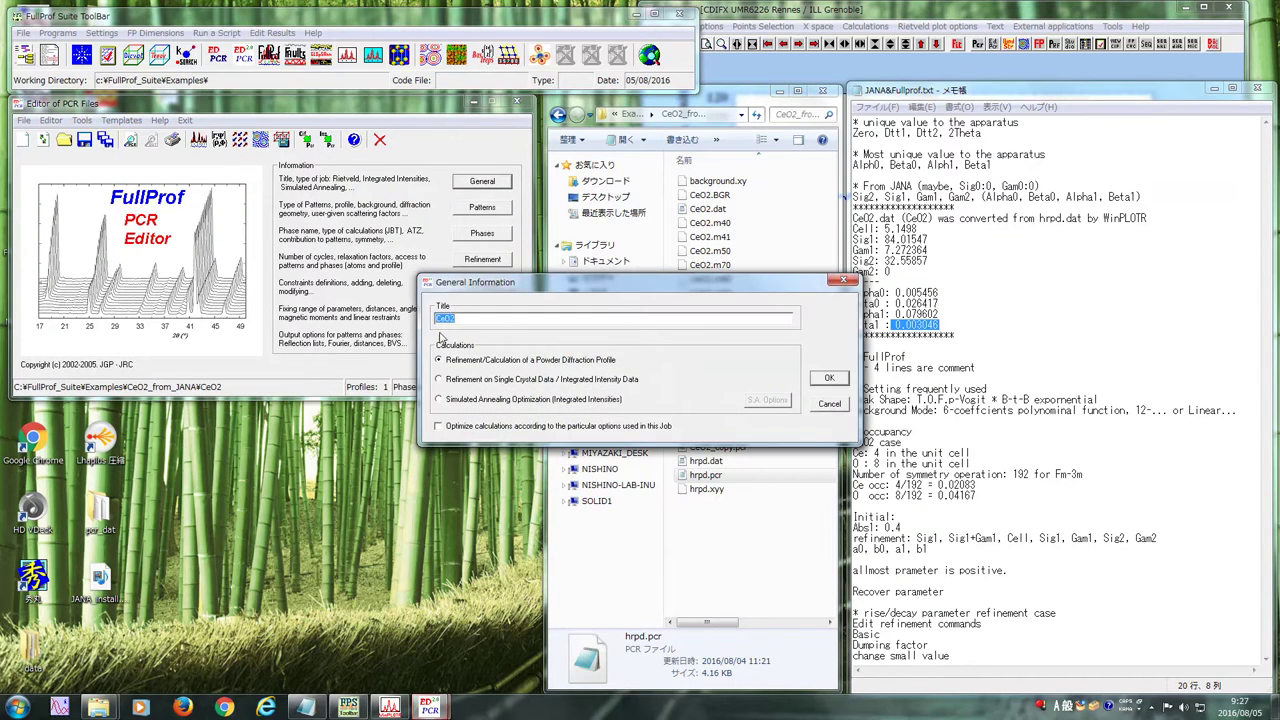
pyautogui.click(826, 377)
pyautogui.click(482, 210)
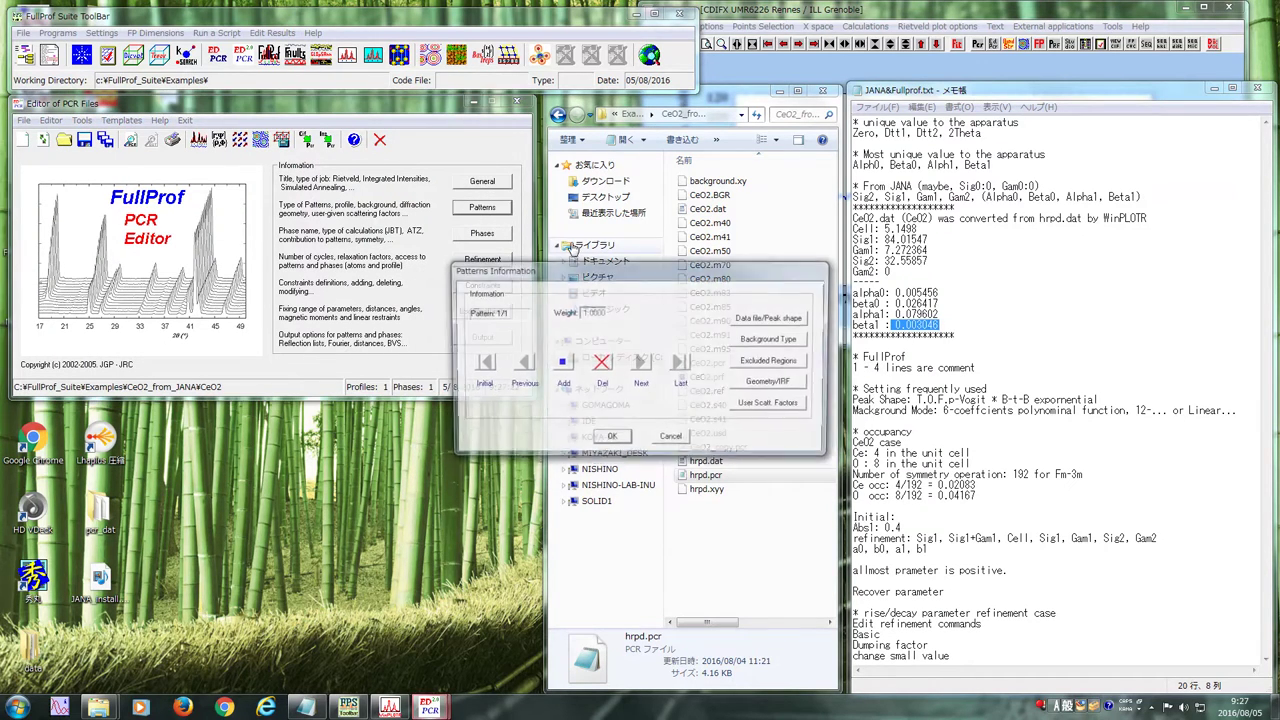
pyautogui.click(777, 318)
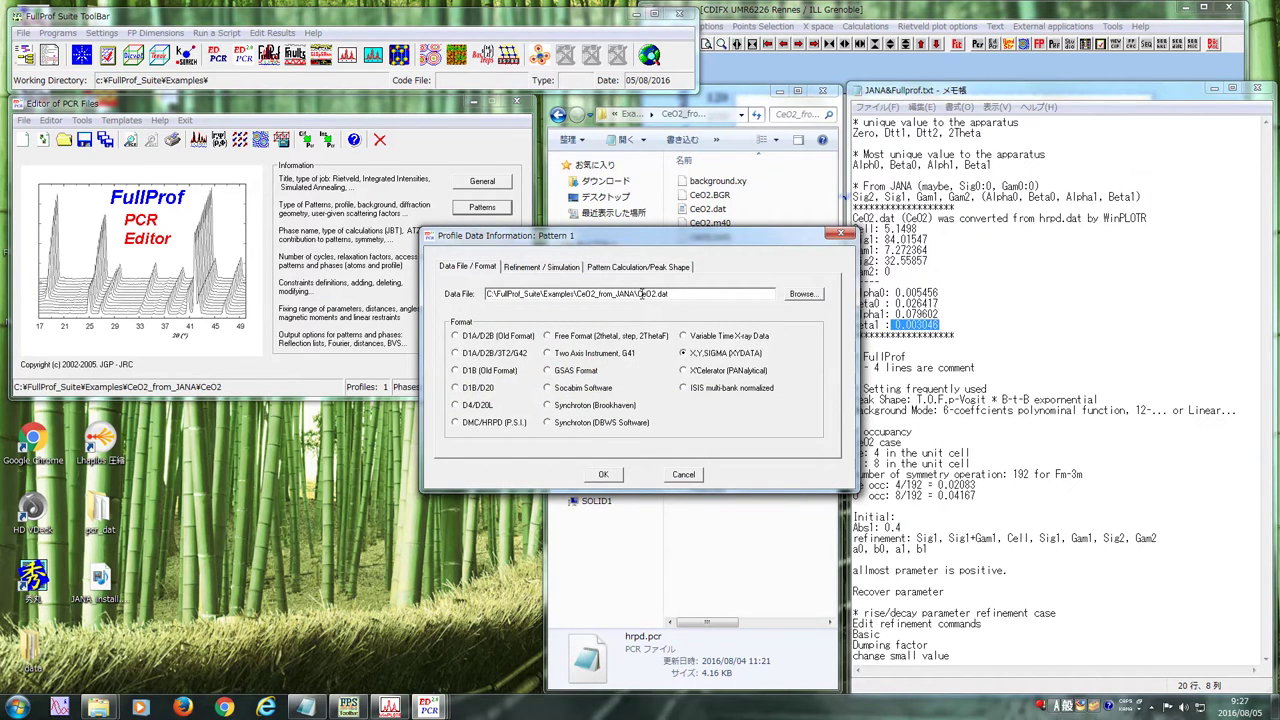
pyautogui.moveTo(638, 293); pyautogui.dragTo(432, 291)
pyautogui.press('Delete')
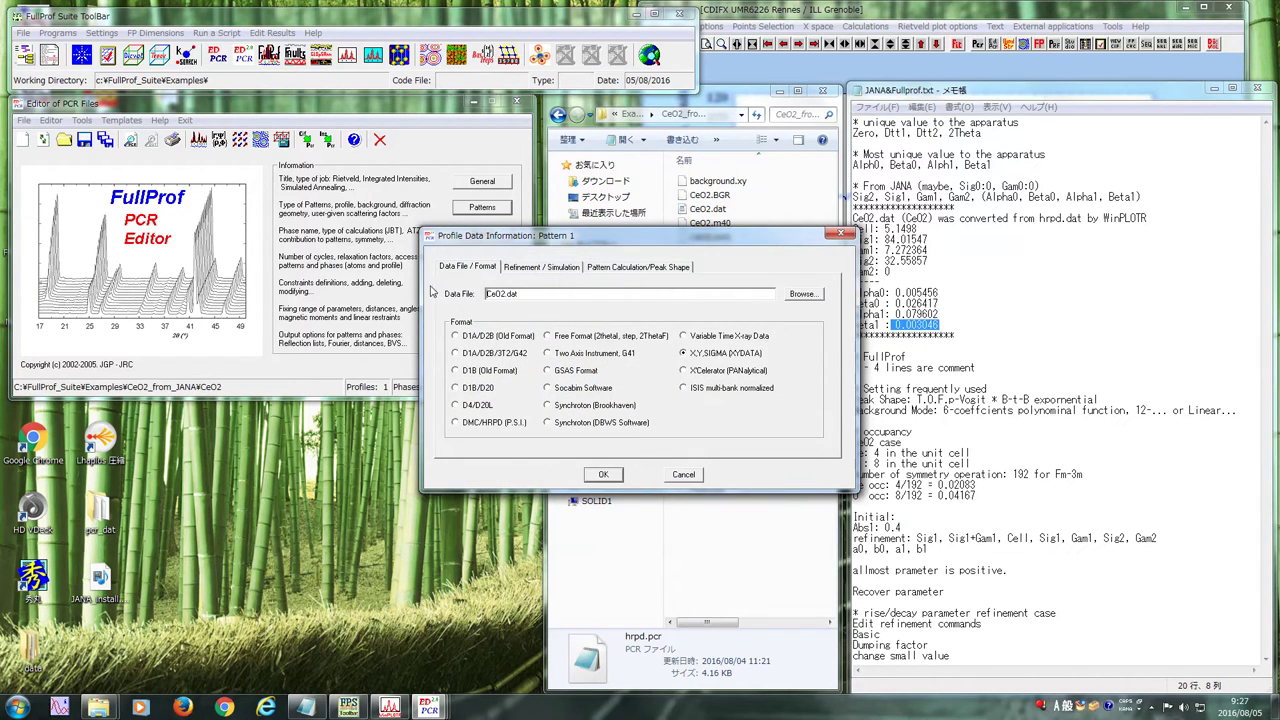
# Check the pattern's refinement type and peak shape settings, and accept the profile data and pattern information
pyautogui.click(560, 268)
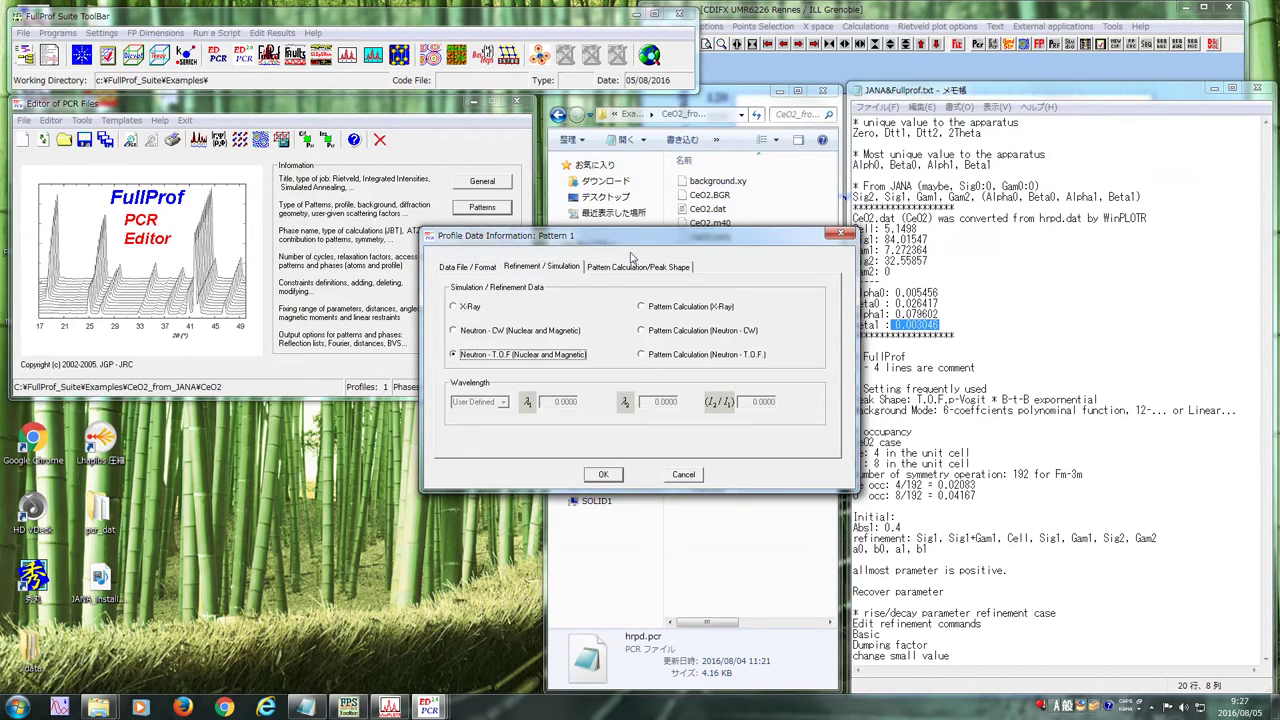
pyautogui.click(645, 266)
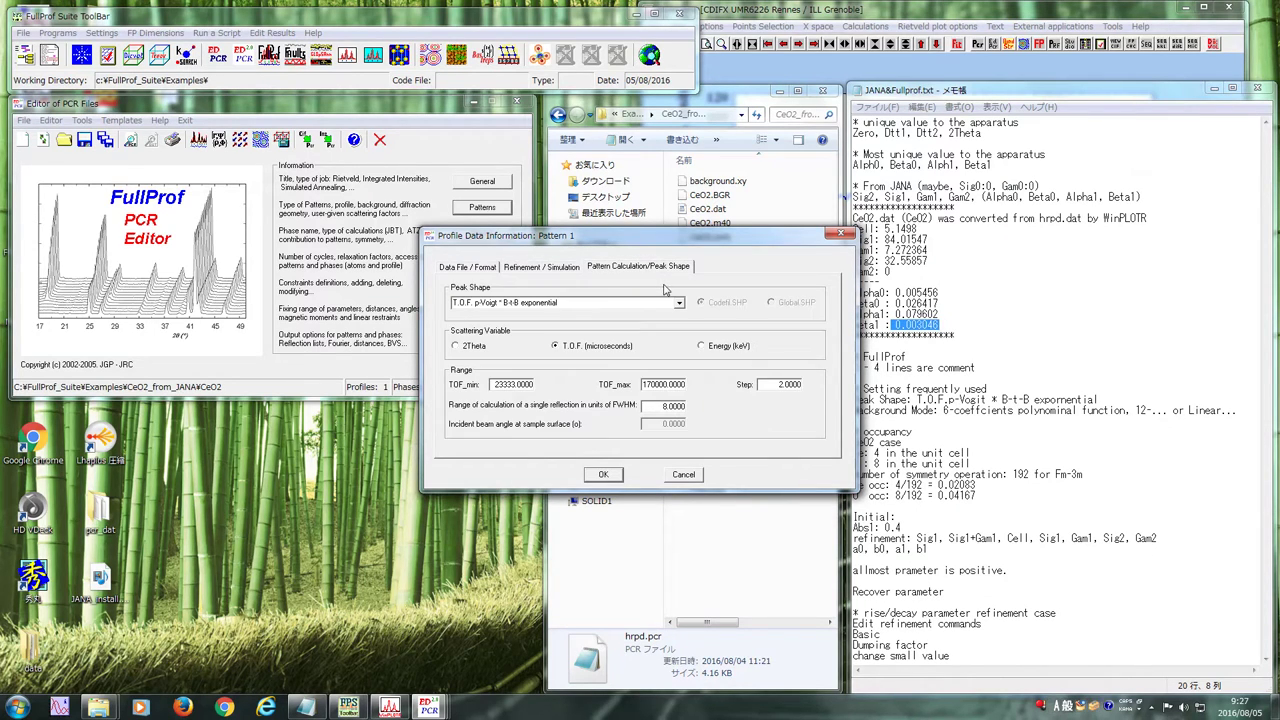
pyautogui.click(604, 476)
pyautogui.click(626, 445)
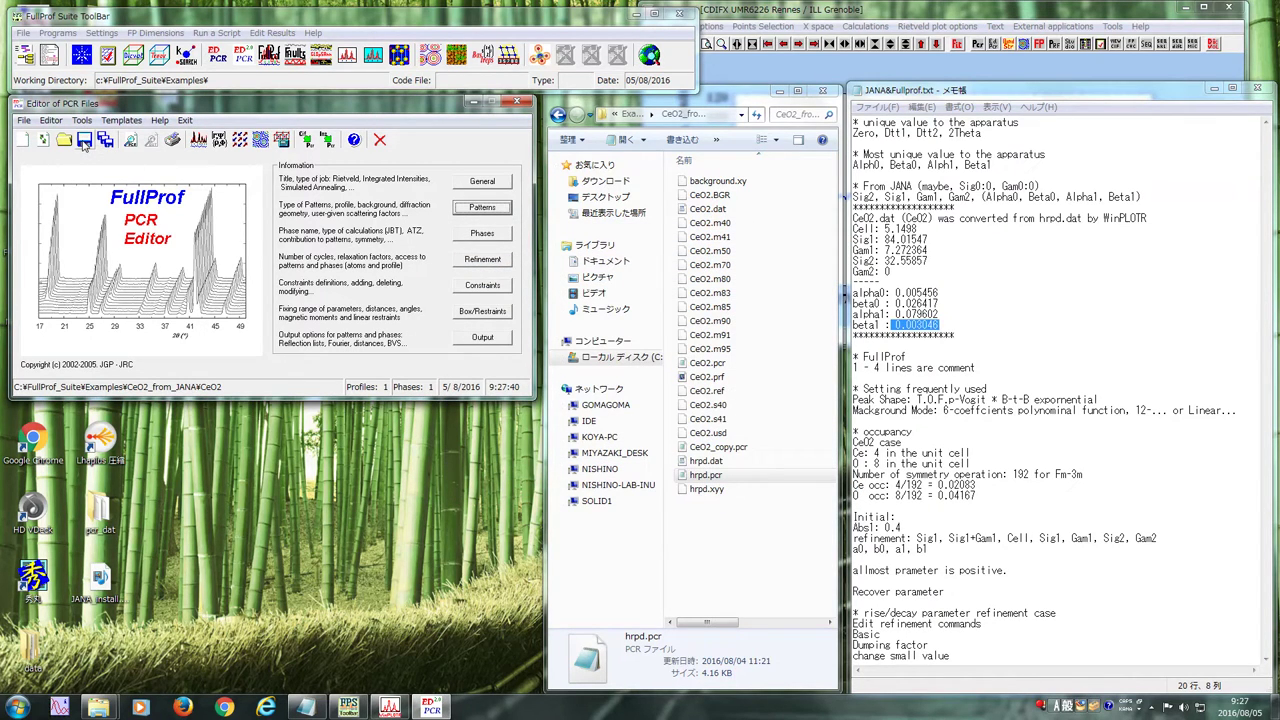
# Run FullProf on the CeO2 PCR file, and close the run window without reloading the PCR file
pyautogui.click(197, 143)
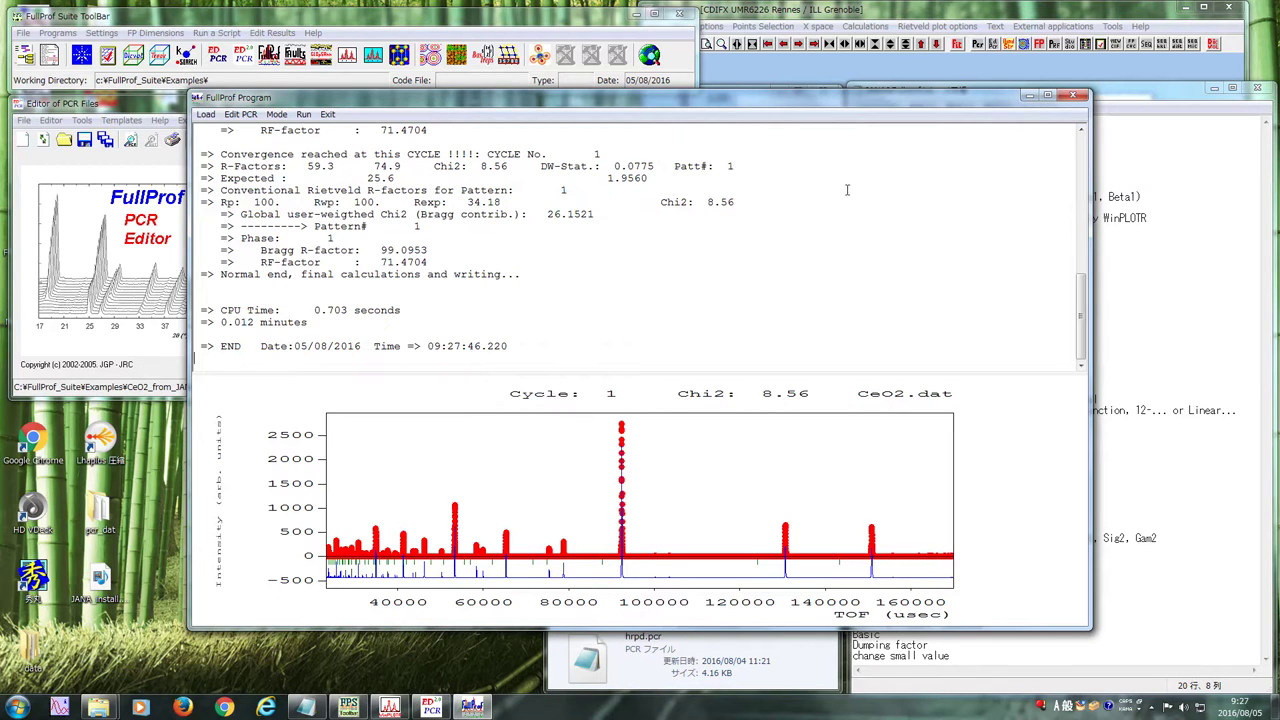
pyautogui.click(1072, 97)
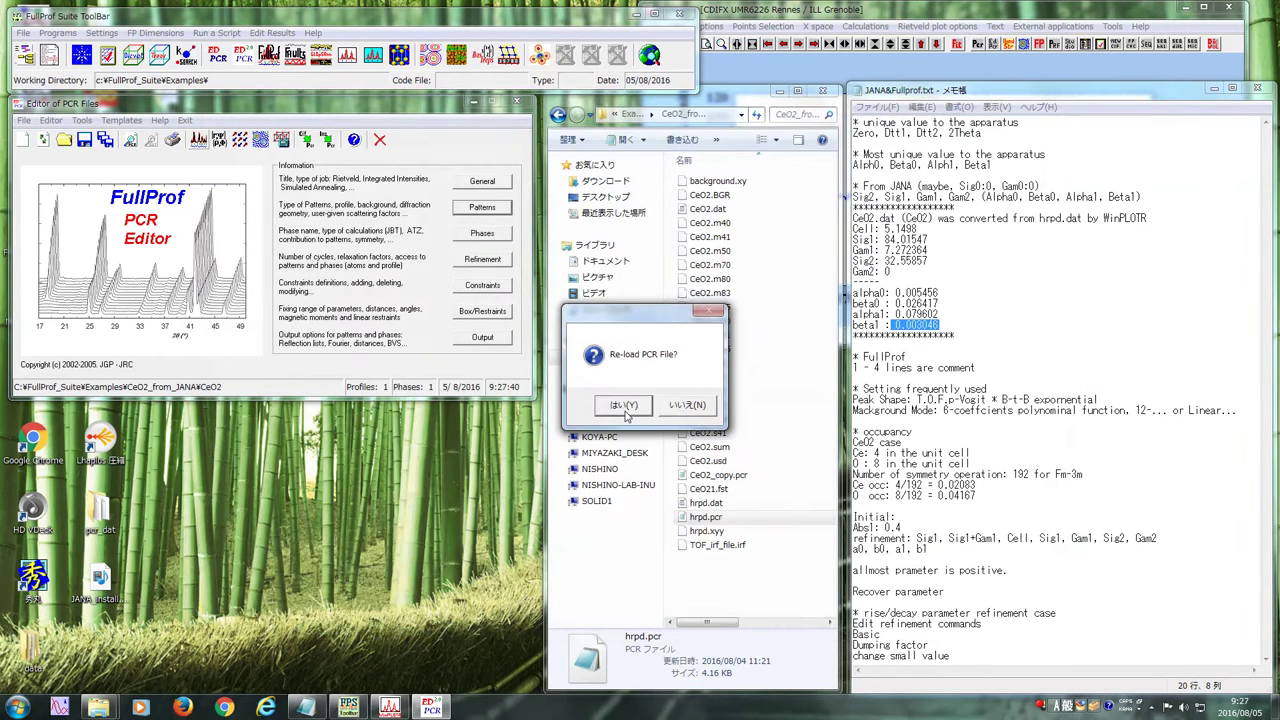
pyautogui.click(687, 408)
pyautogui.click(743, 407)
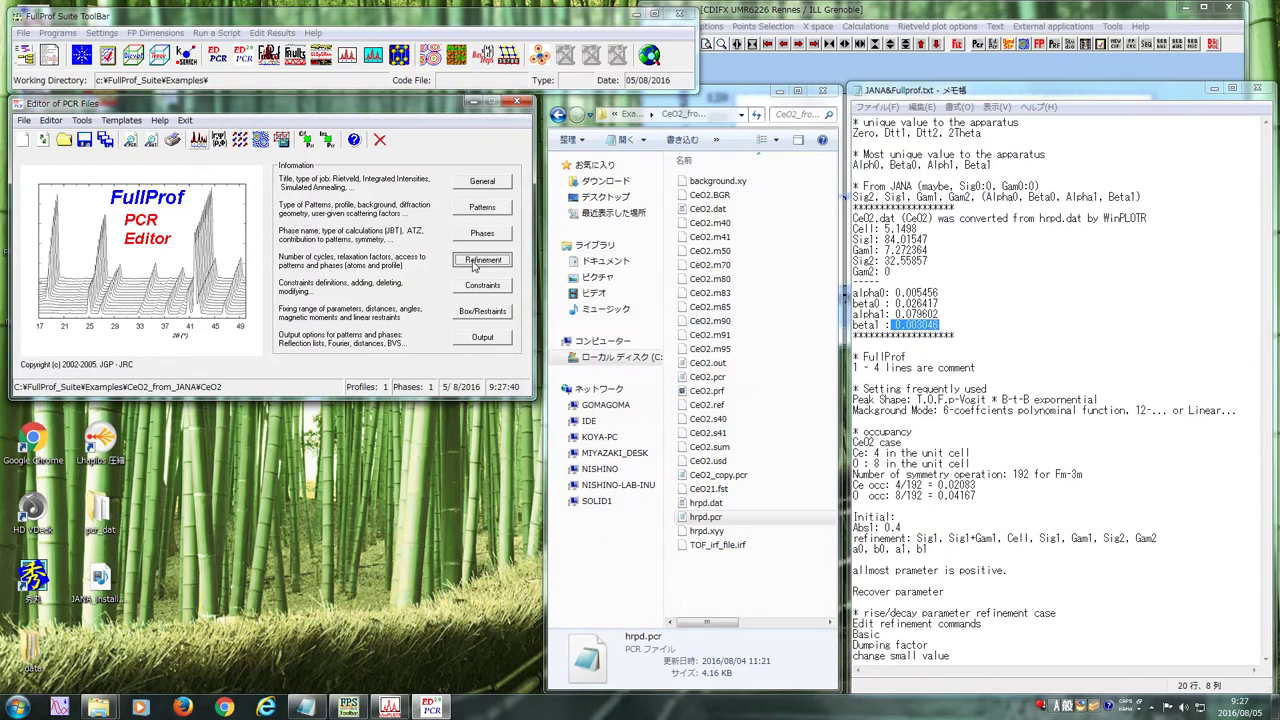
# Open the profile parameters of phase 1, pattern 1, and move them clear of the JANA notes
pyautogui.click(479, 262)
pyautogui.click(720, 429)
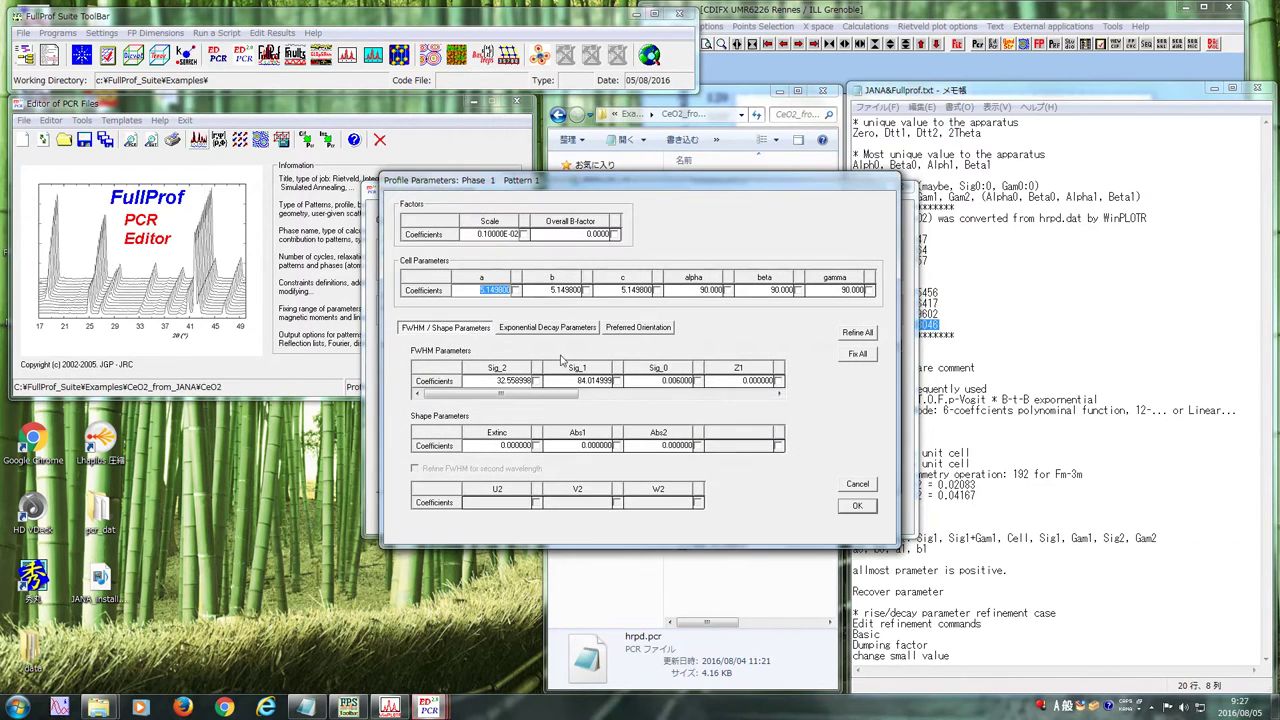
pyautogui.moveTo(592, 184); pyautogui.dragTo(512, 190)
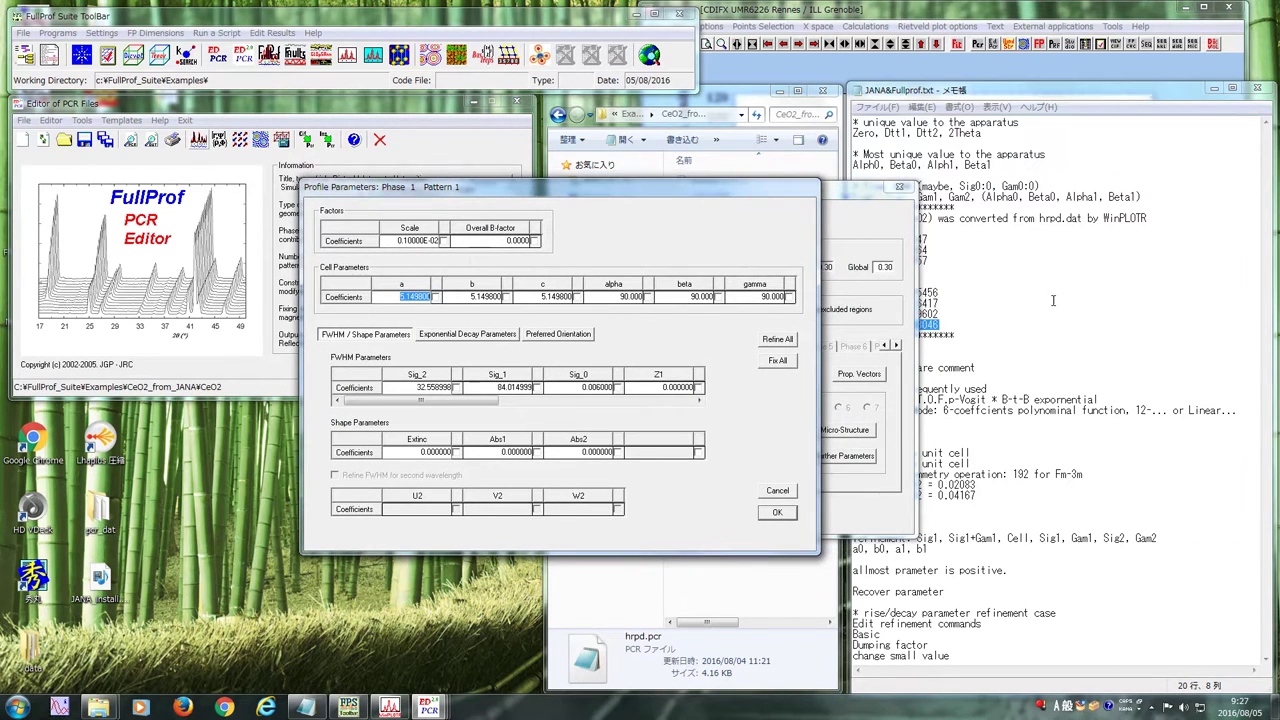
# Correct the Cell value in the JANA notes to 5.4198
pyautogui.click(943, 291)
pyautogui.press('BackSpace')
pyautogui.write('44')
pyautogui.press('BackSpace')
pyautogui.press('BackSpace')
pyautogui.hotkey('ctrl', 'Home')
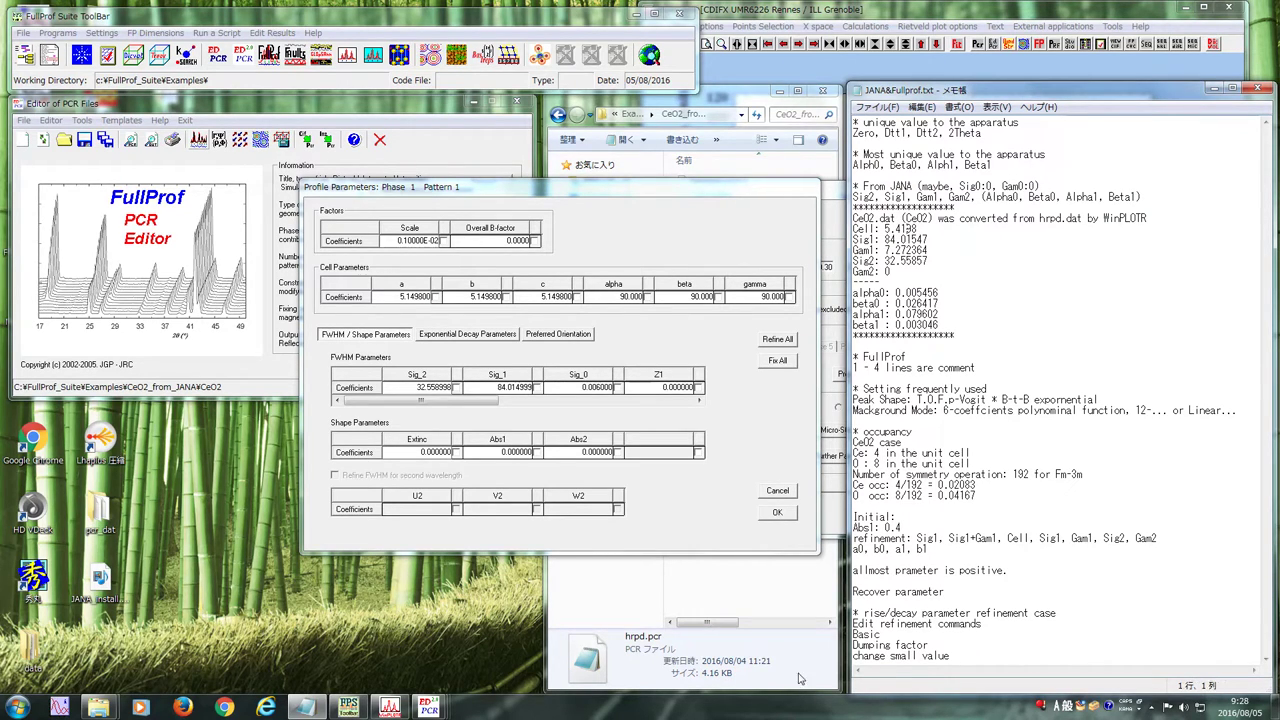
# Try to open CeO2.m95 from the CeO2_from_JANA folder with an installed program
pyautogui.click(785, 615)
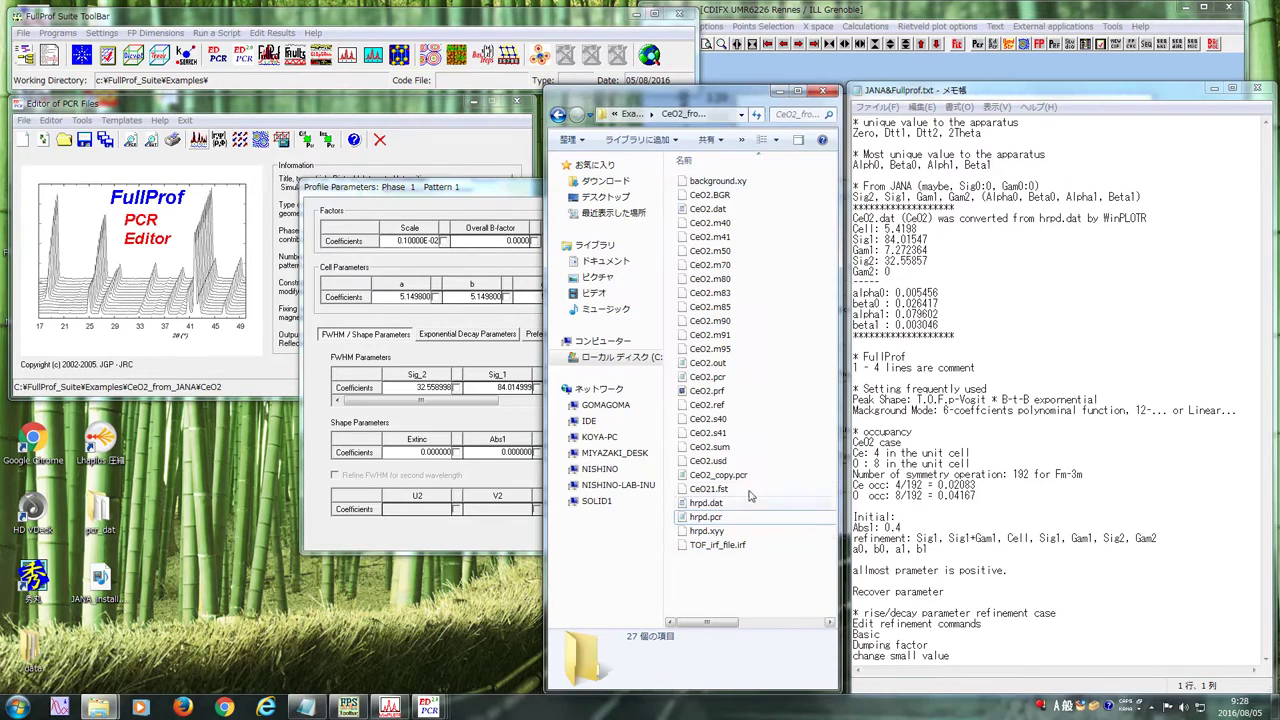
pyautogui.doubleClick(709, 350)
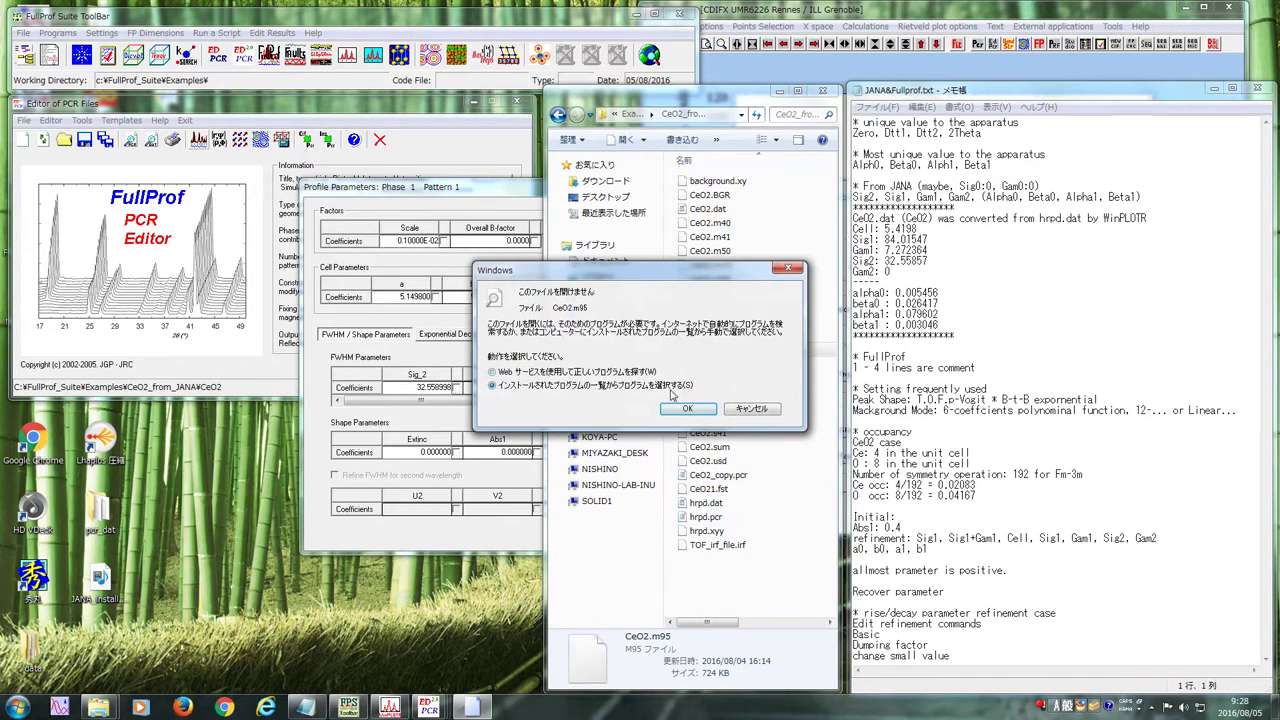
pyautogui.click(688, 408)
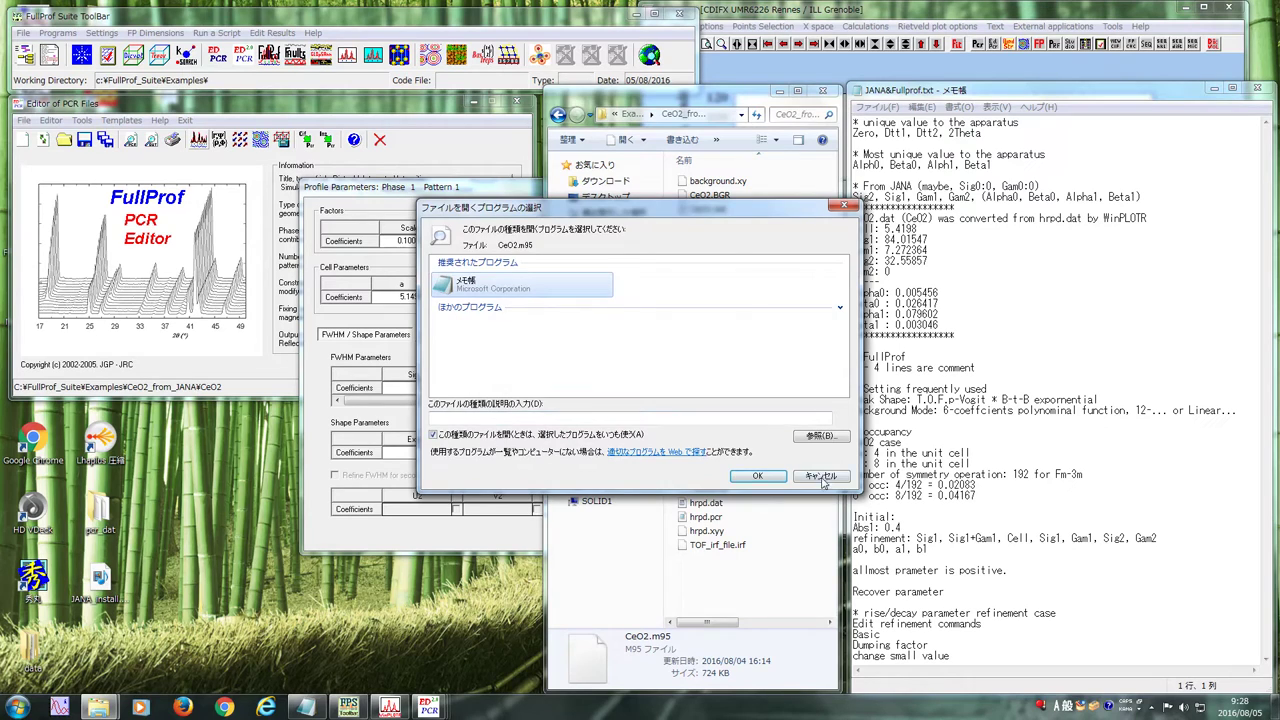